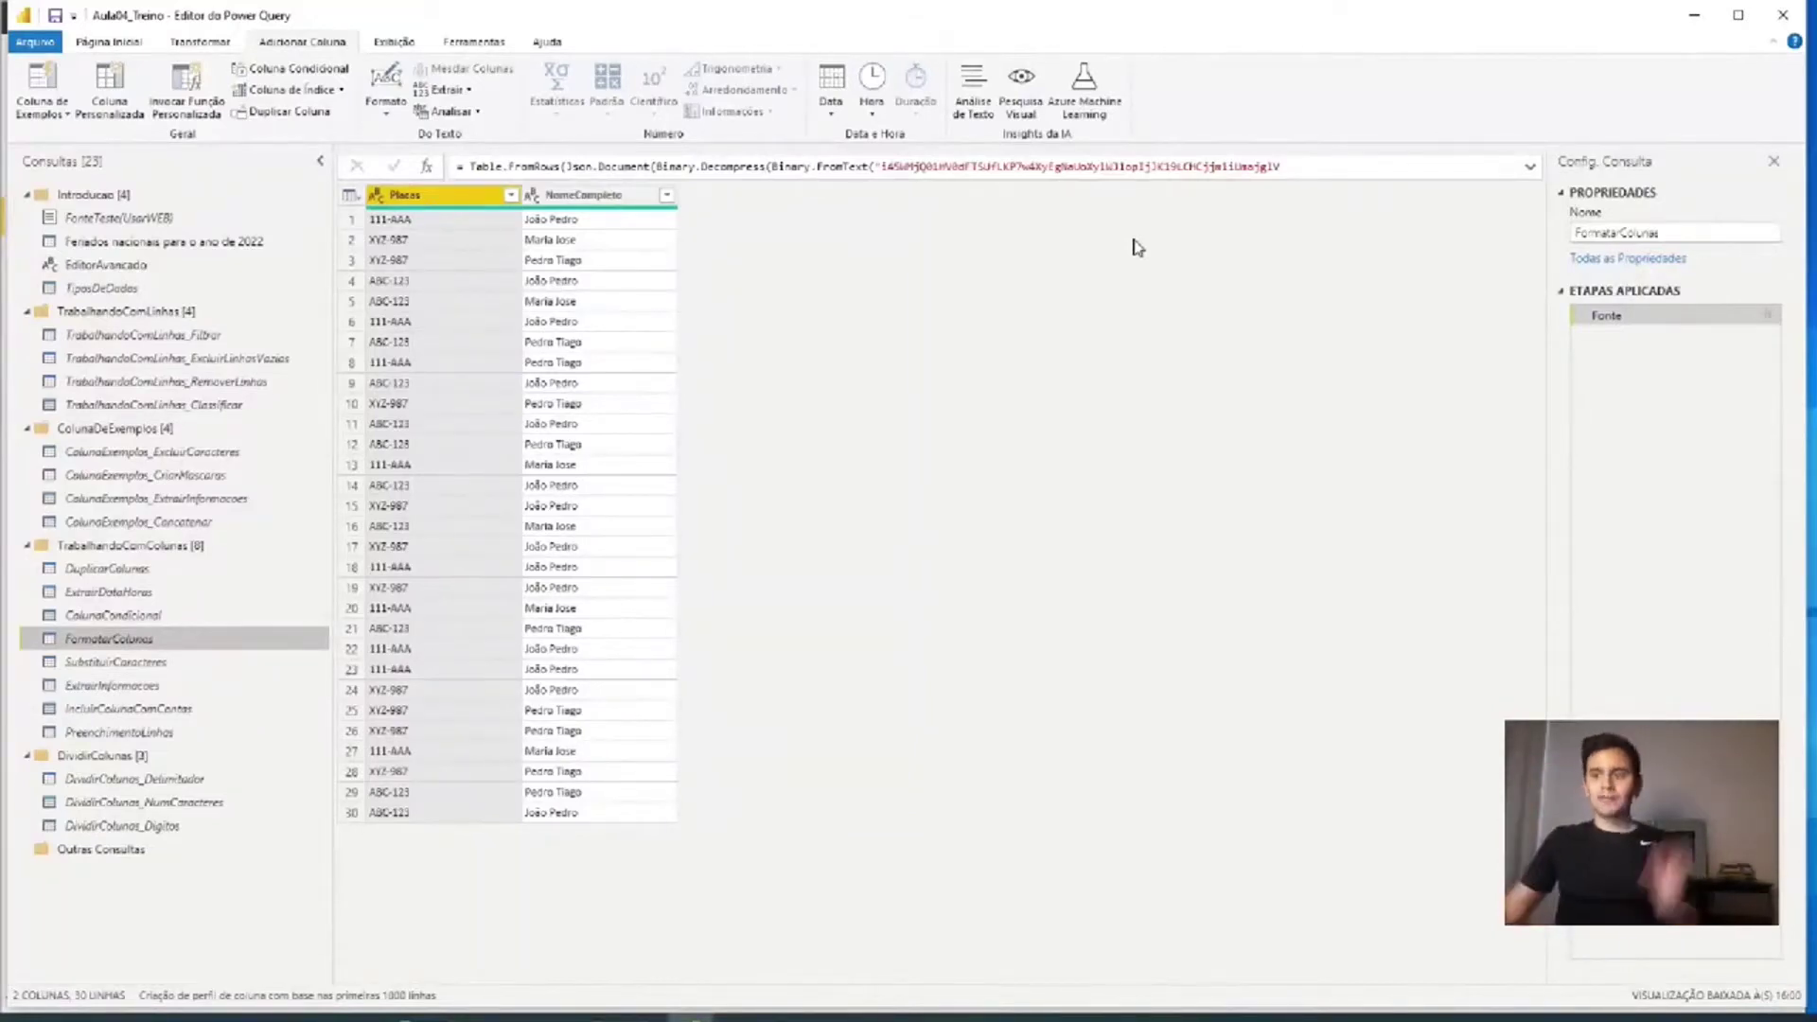
- Convert the NomeCompleto column's text to uppercase in place, and delete that applied step
click(584, 201)
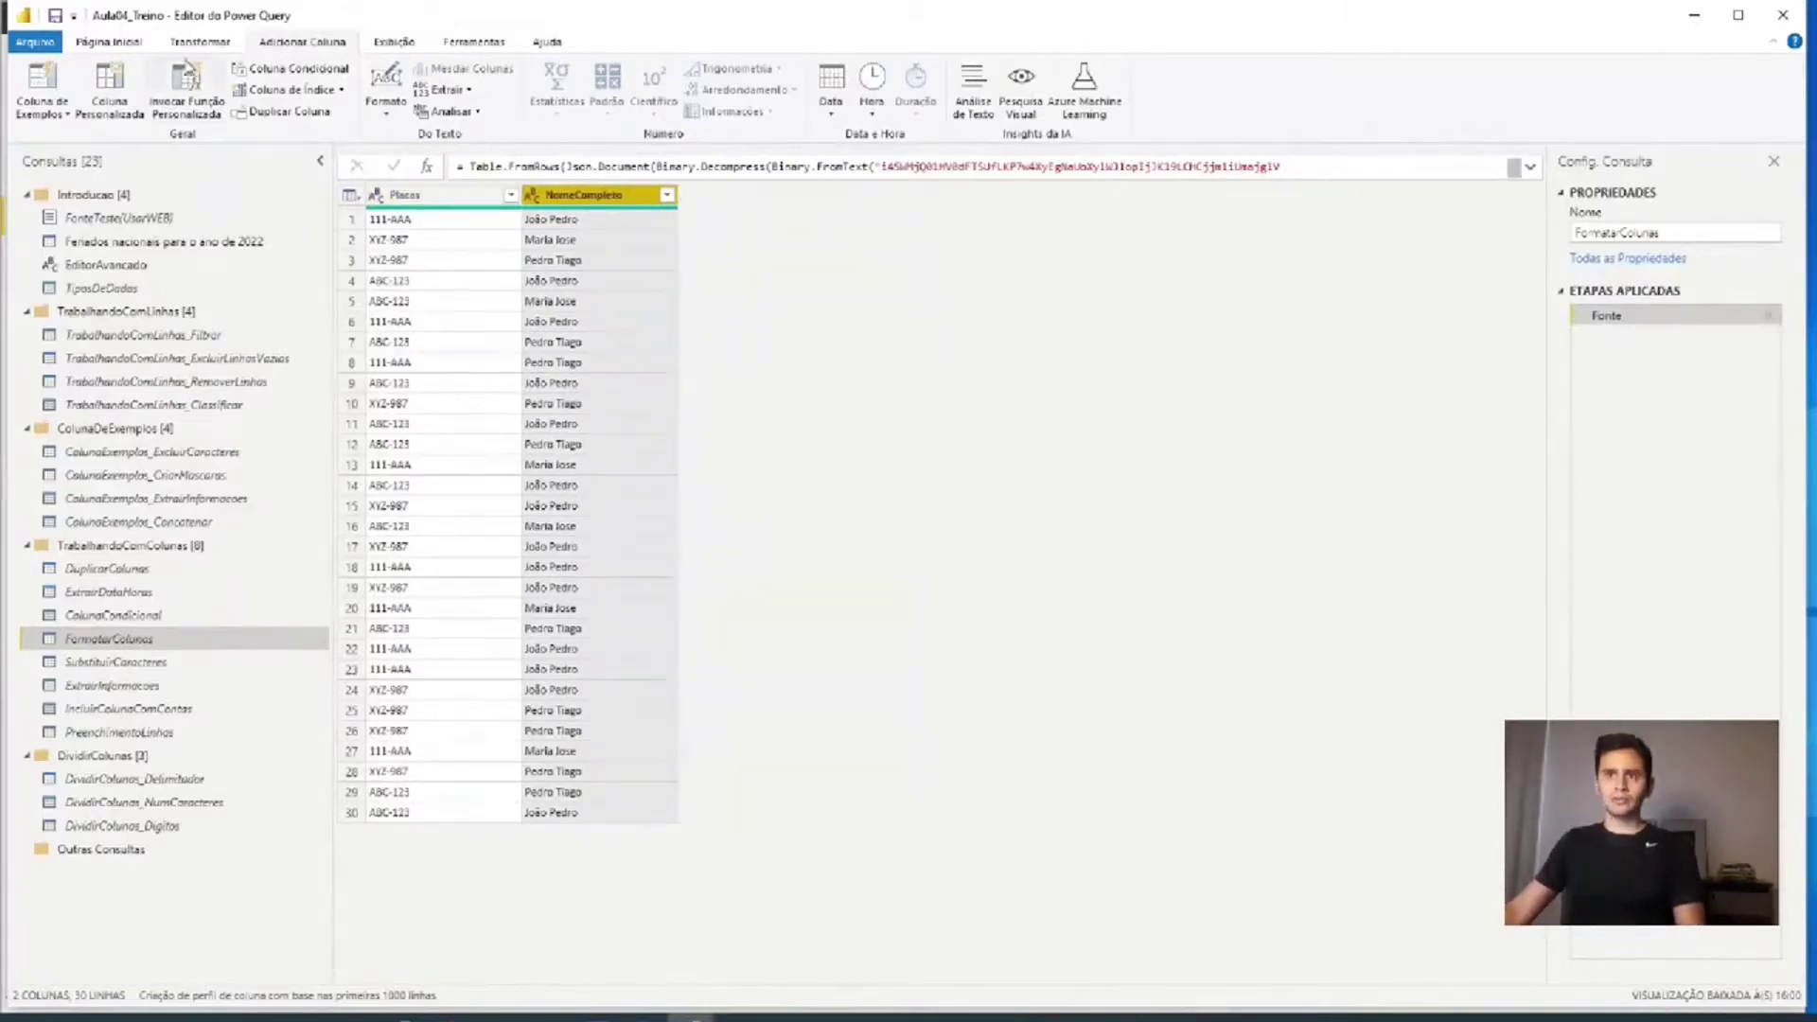
click(199, 43)
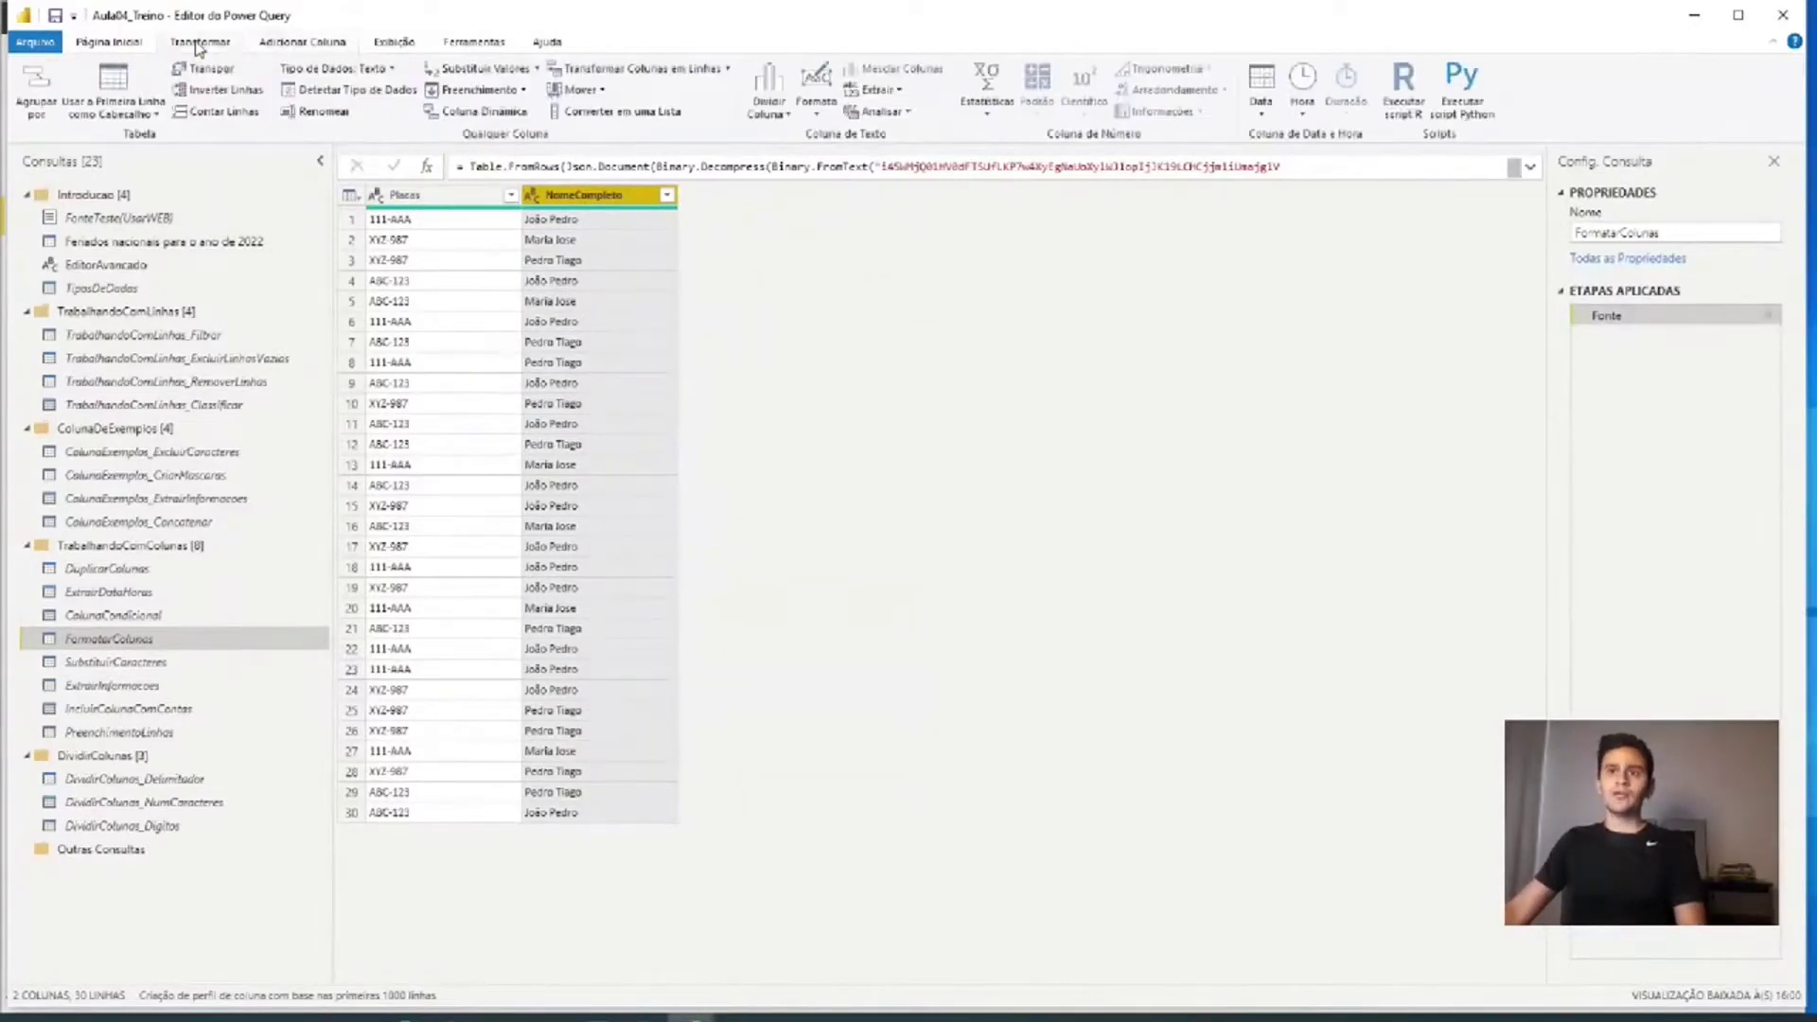
click(819, 117)
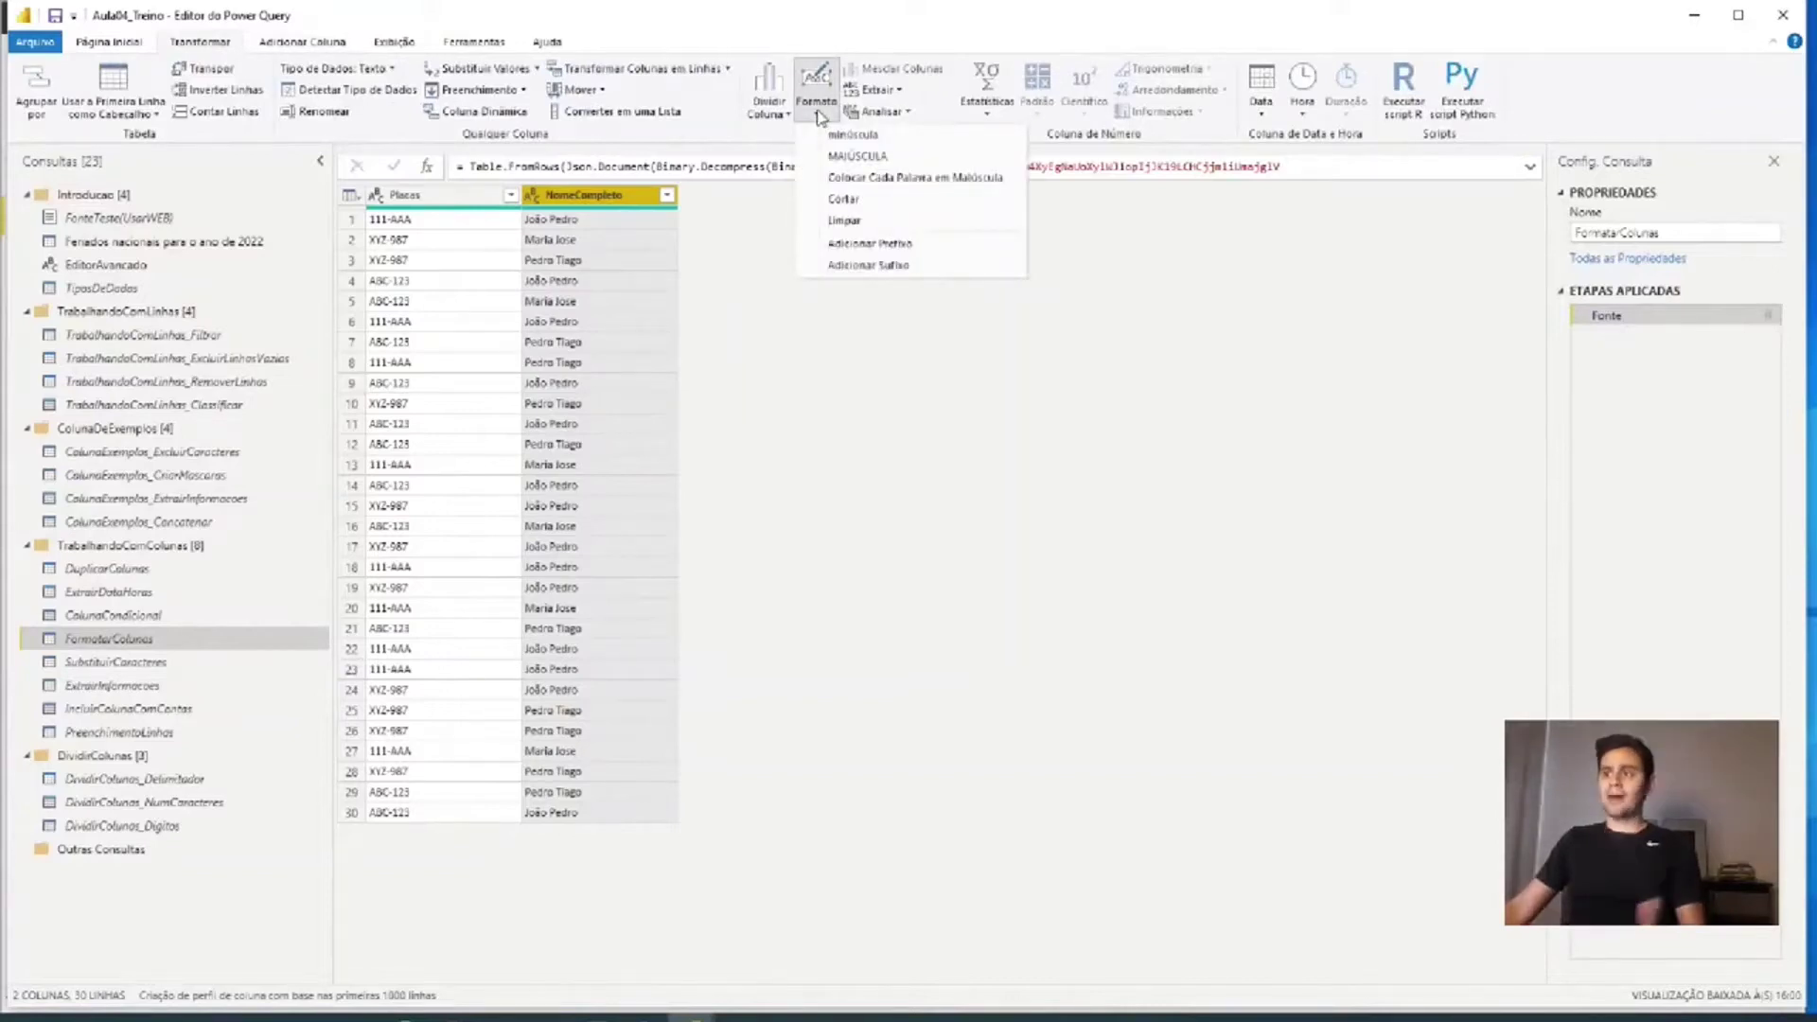
click(881, 158)
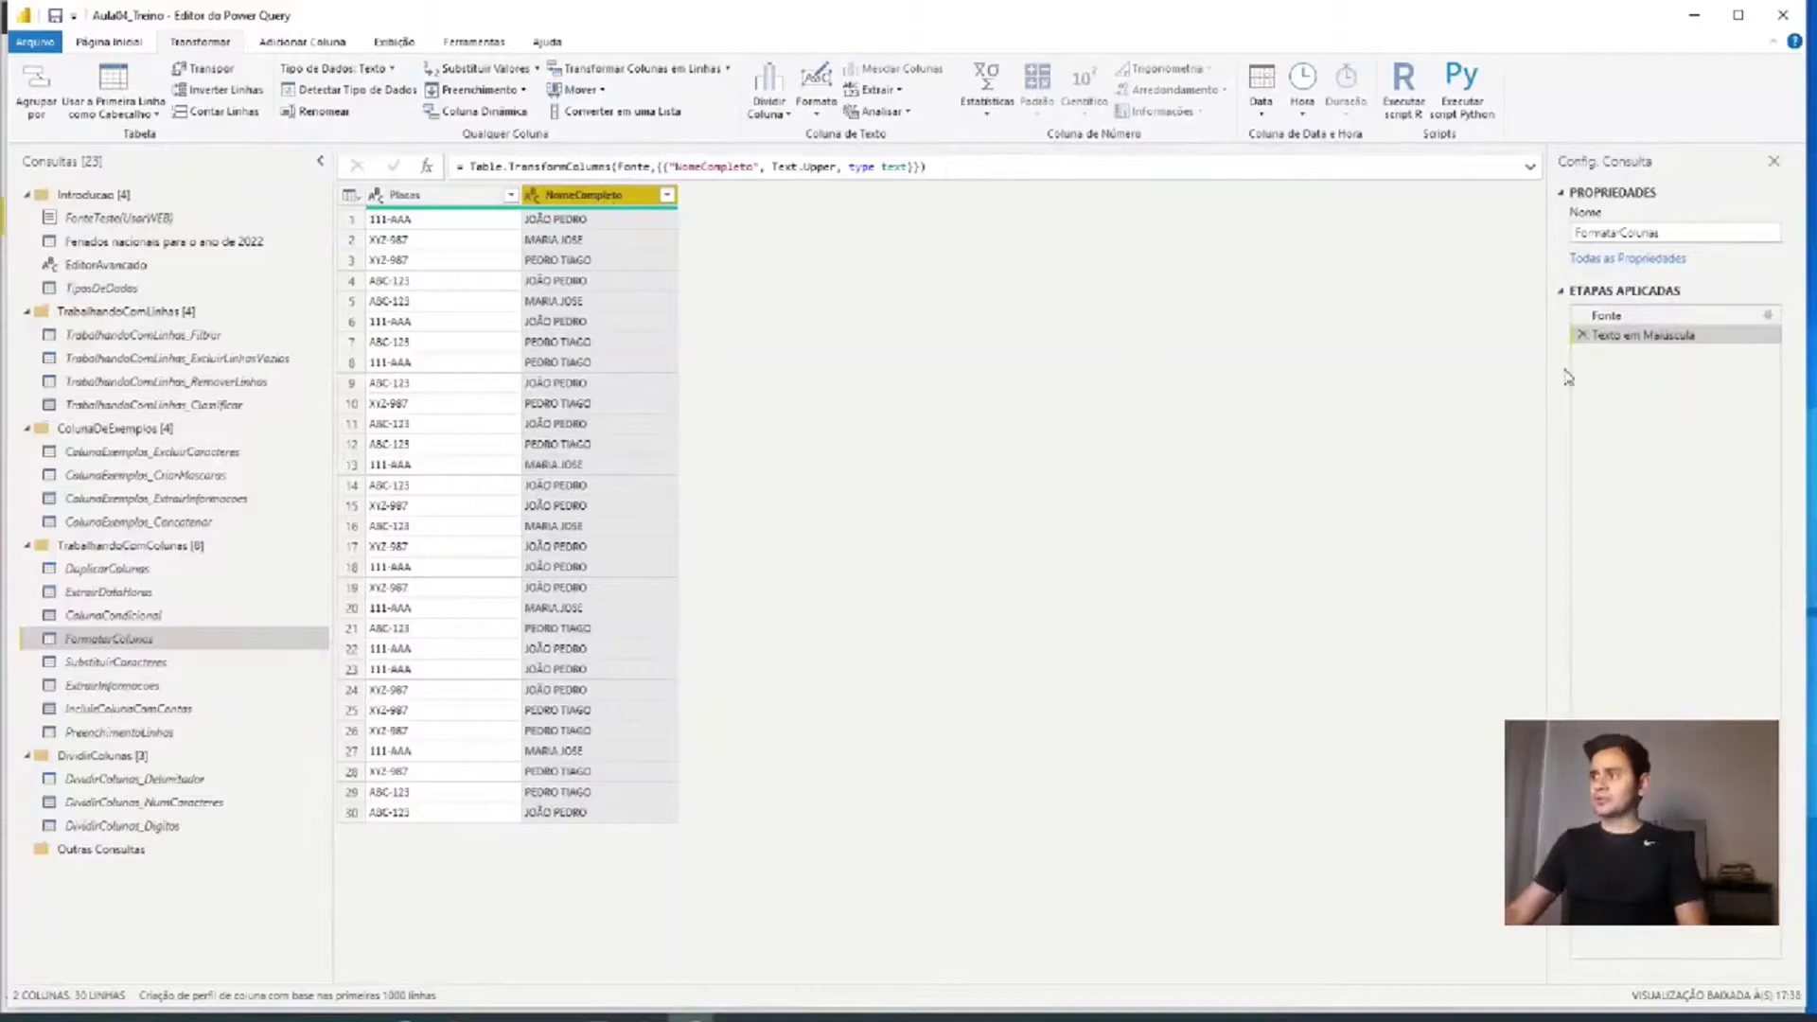
click(1587, 336)
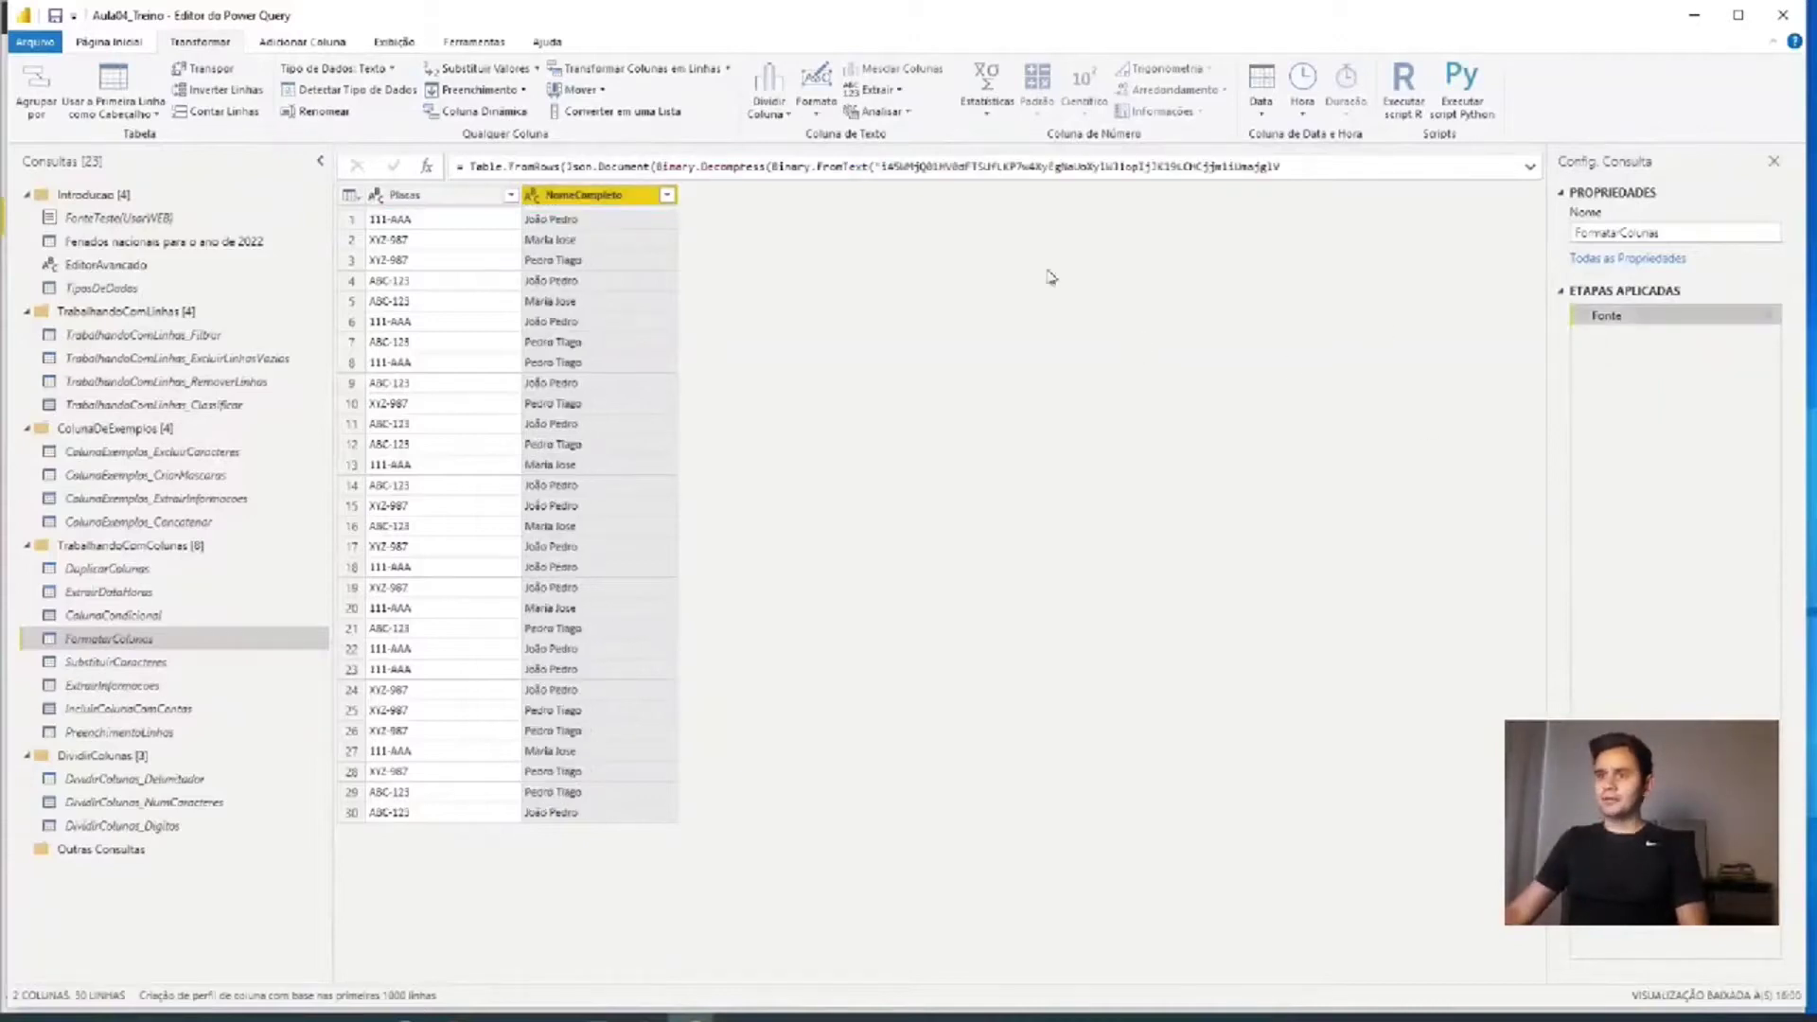
- Add a new column with the NomeCompleto text in uppercase, and delete that applied step
click(664, 242)
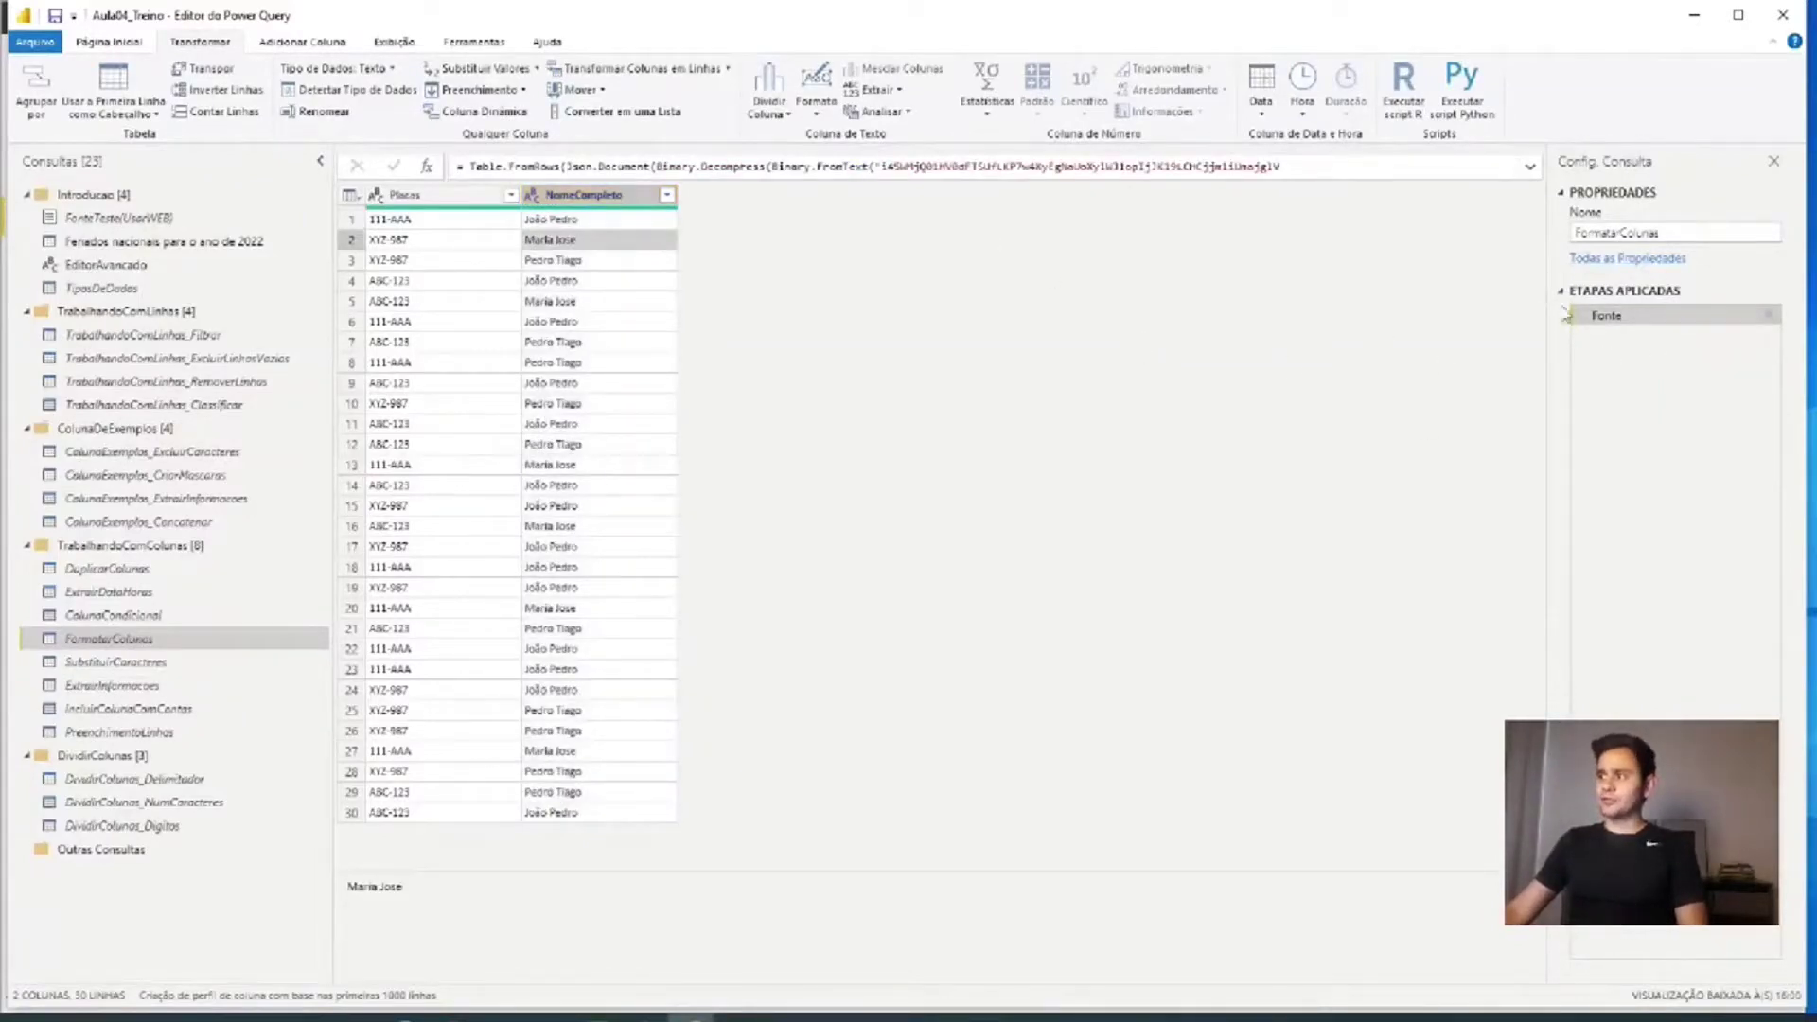
click(584, 195)
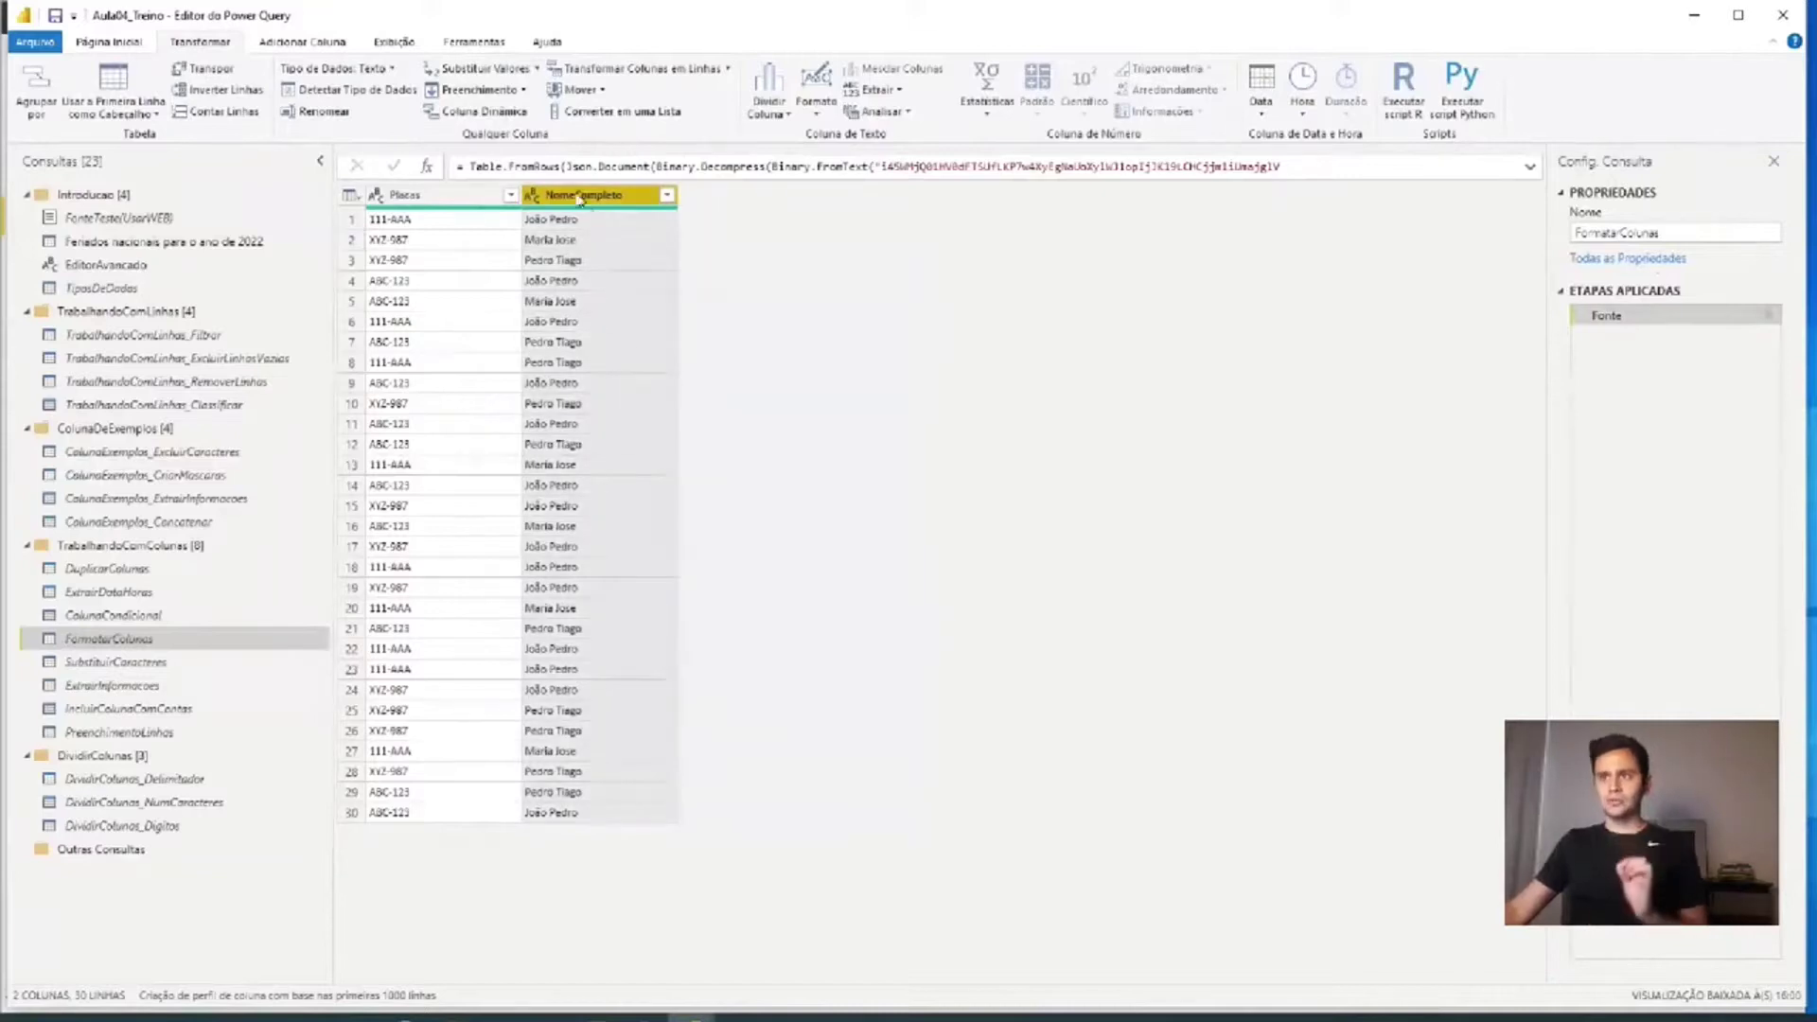
click(301, 42)
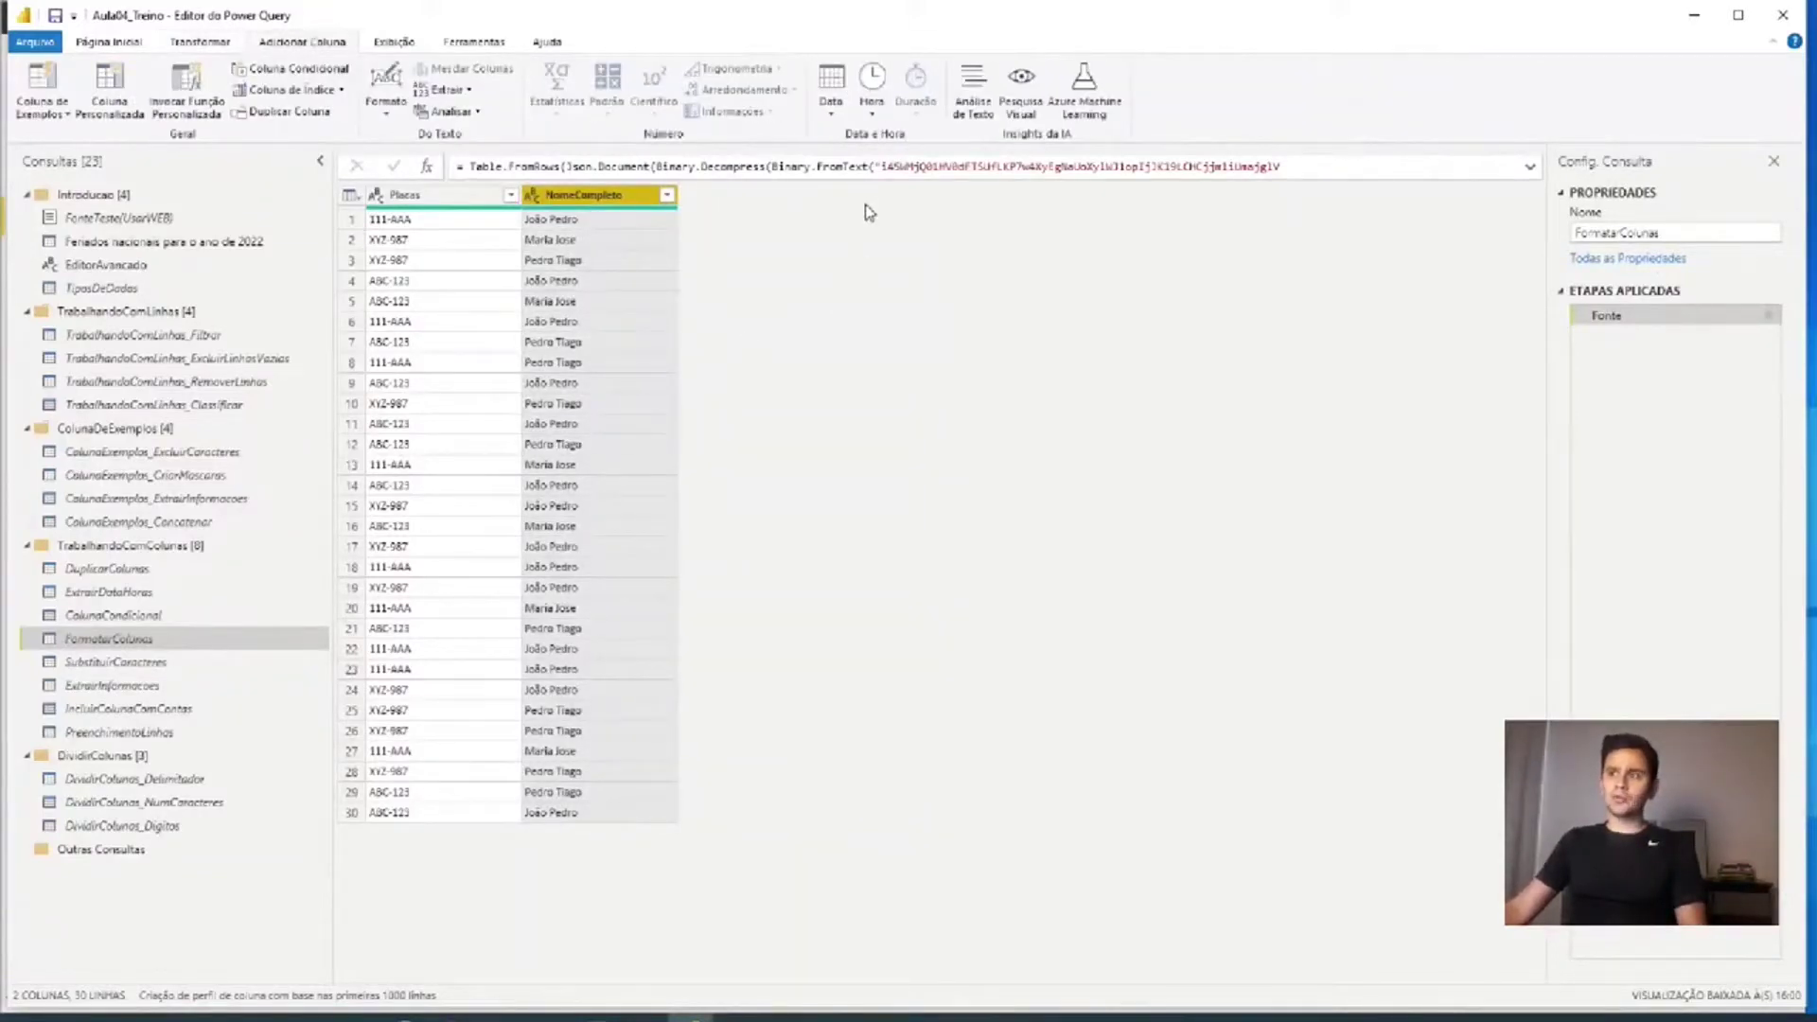
click(386, 95)
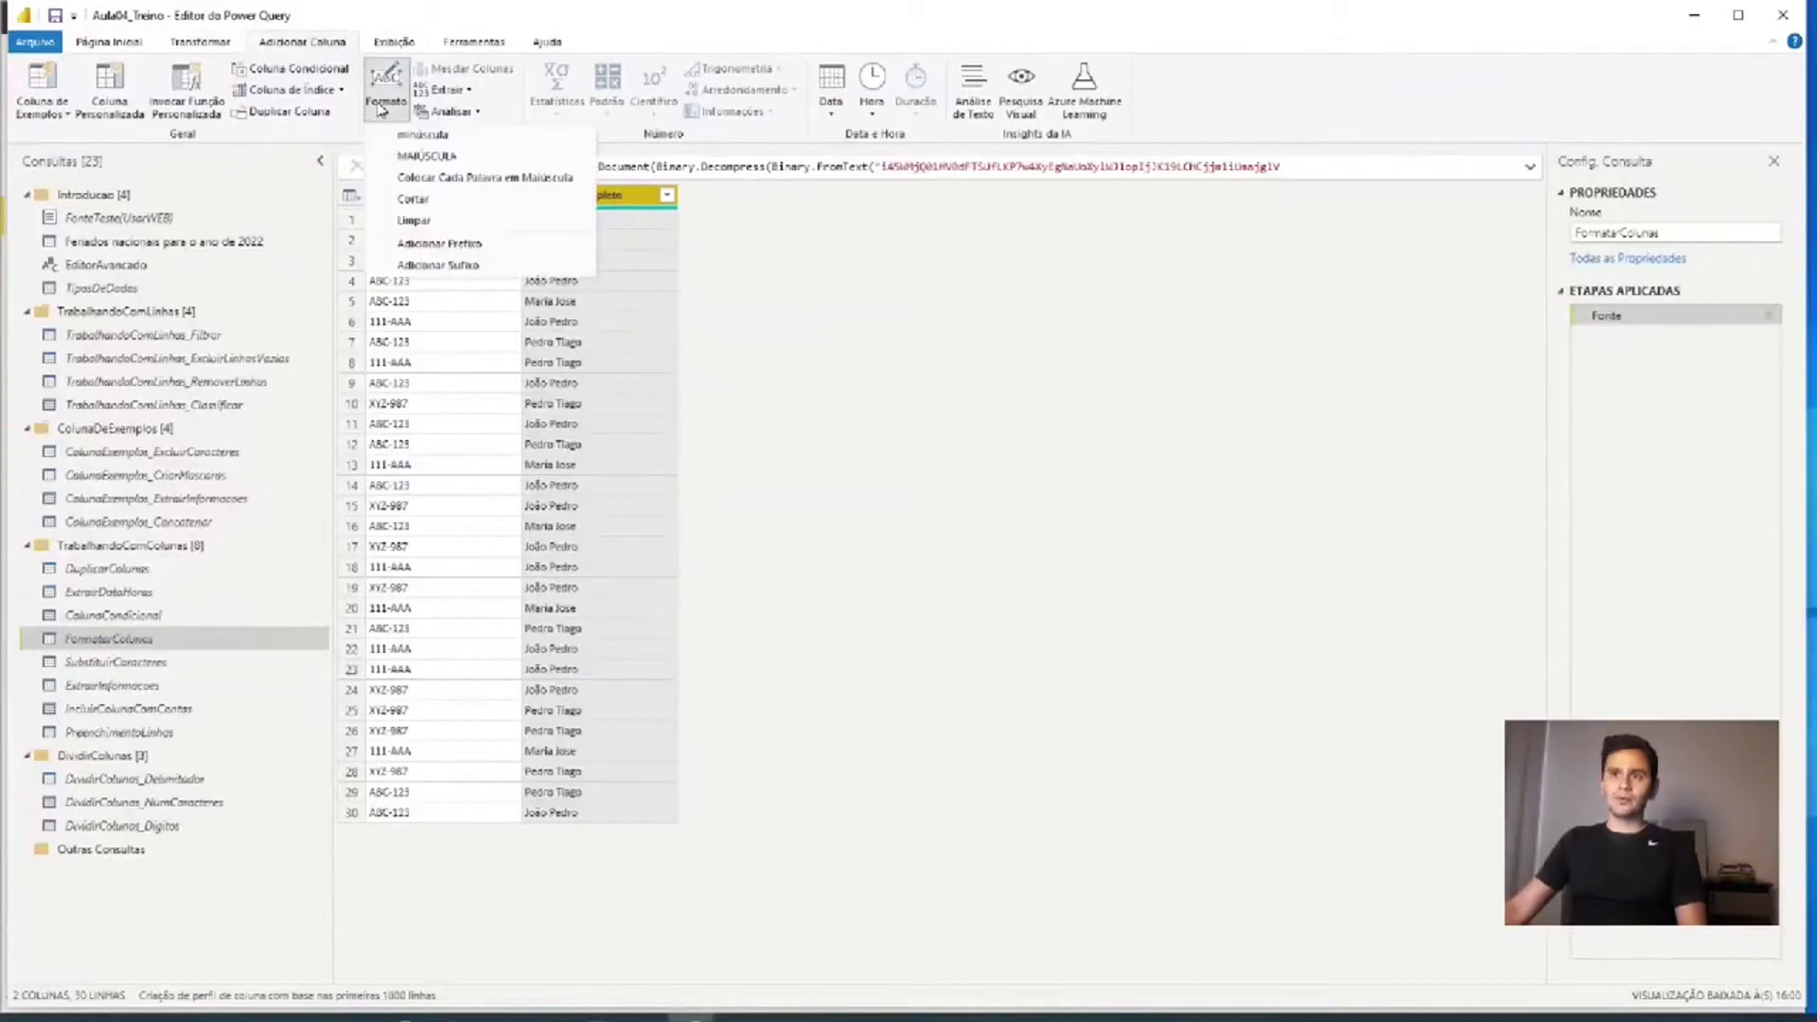
click(409, 157)
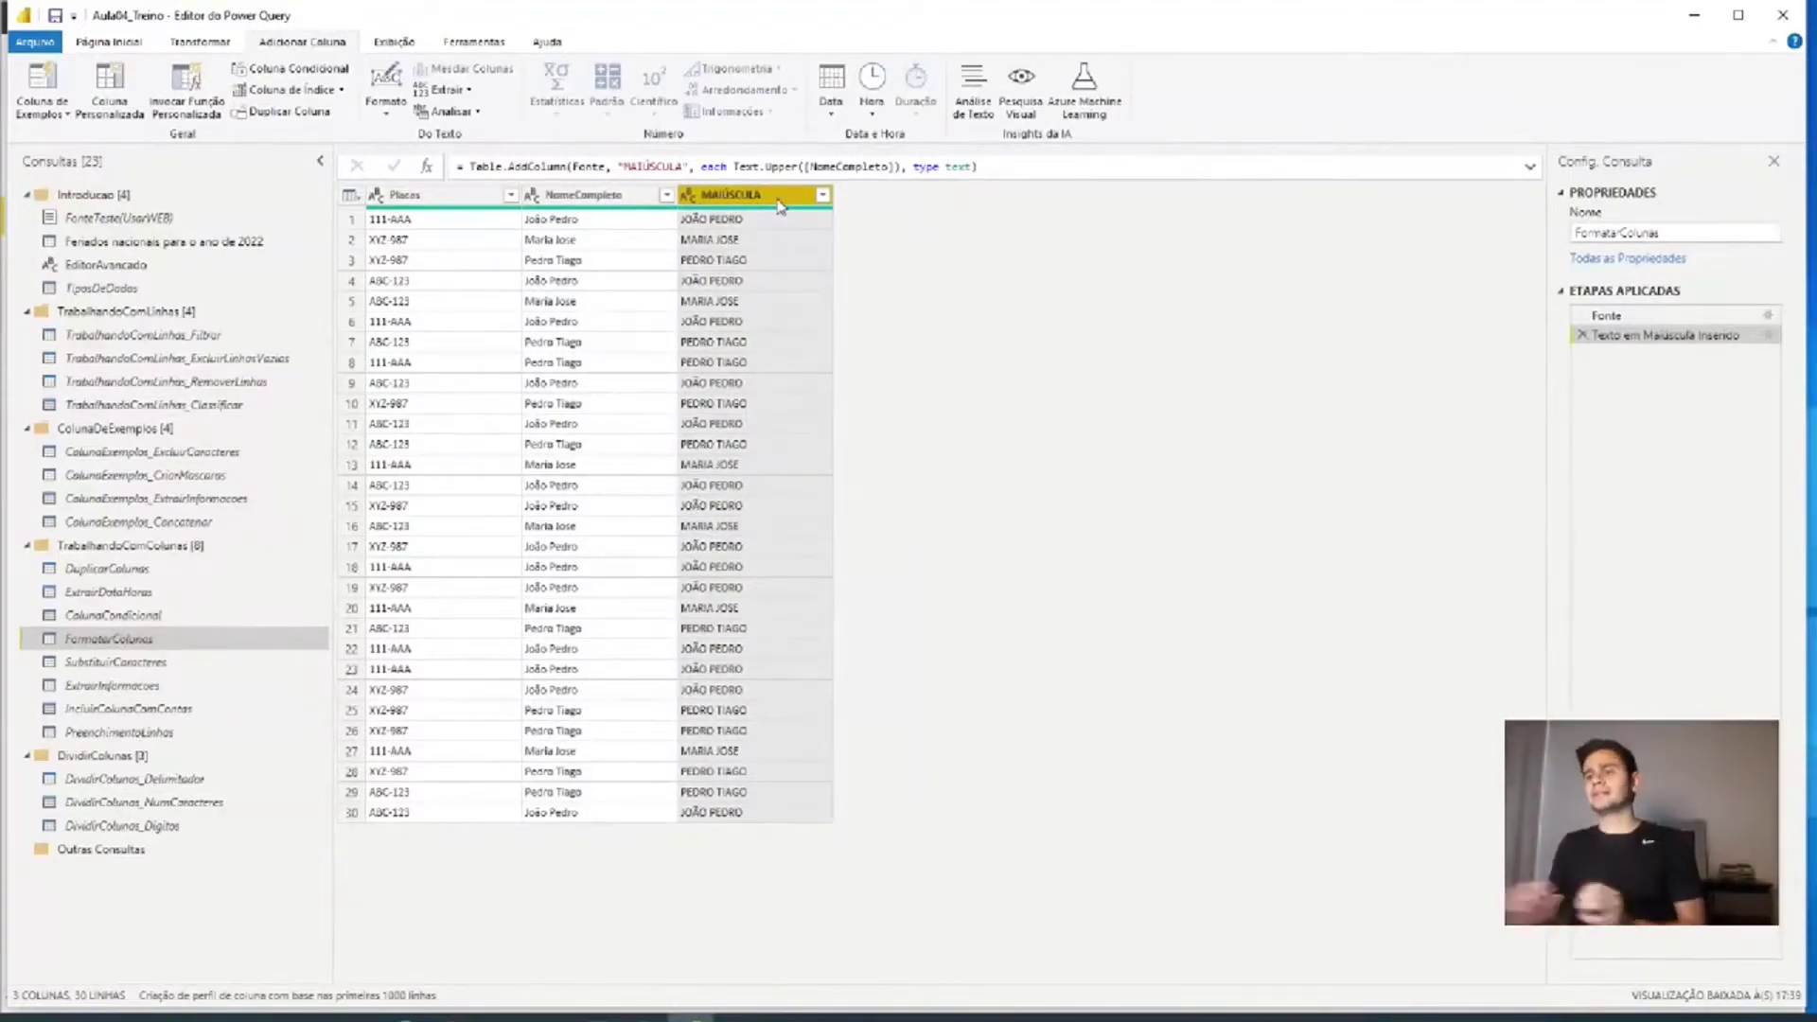
click(1580, 335)
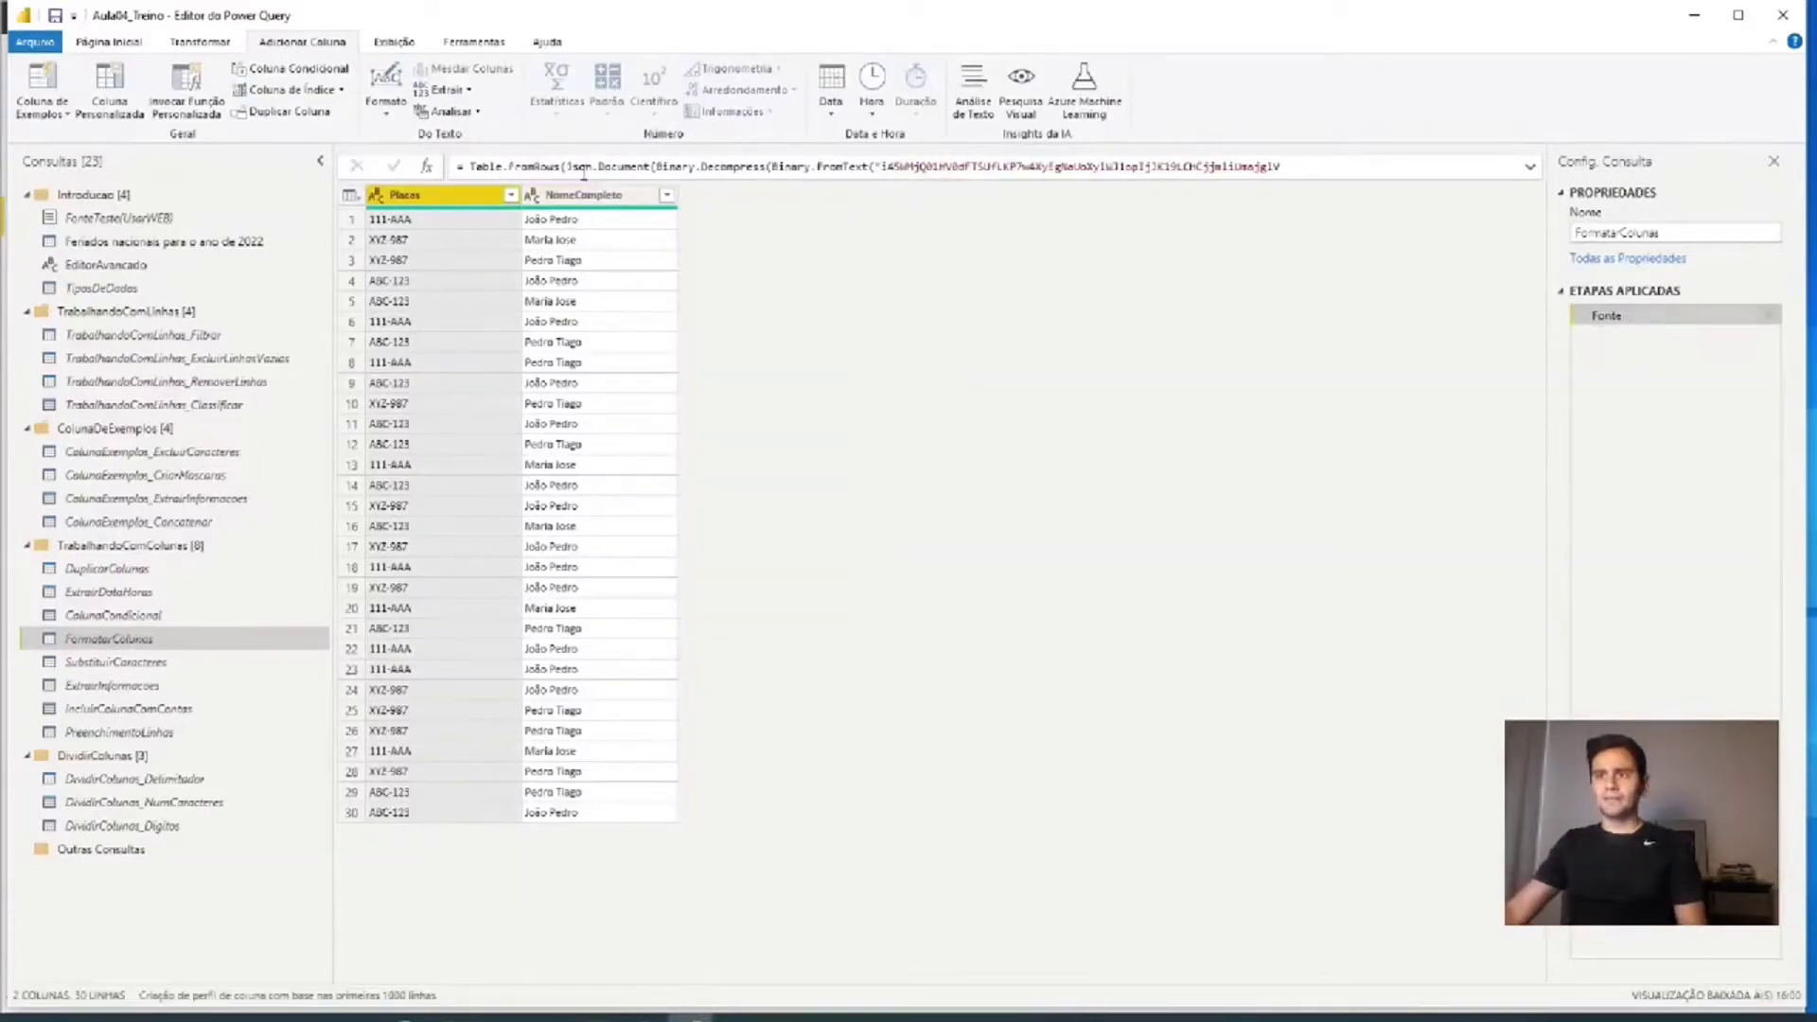
- Add a column that puts the prefix "Sr(a) " before each NomeCompleto value, check its cells, and delete that applied step
click(590, 195)
click(388, 102)
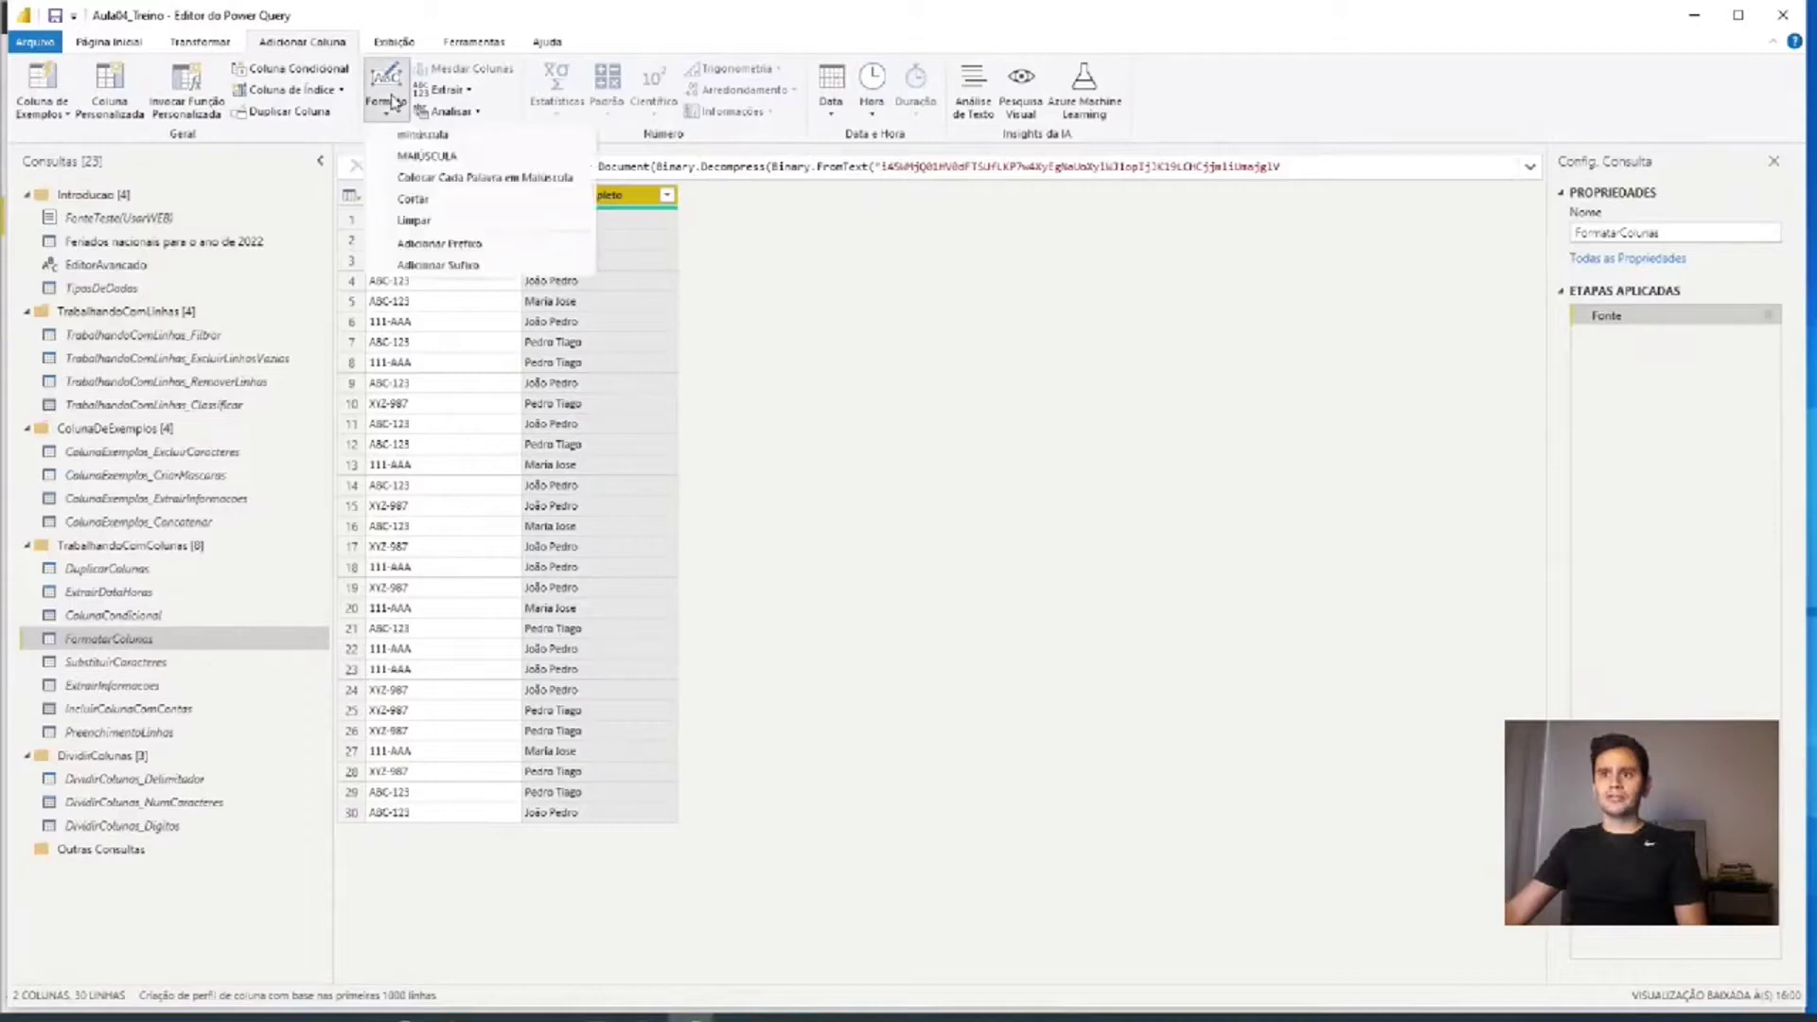
click(473, 245)
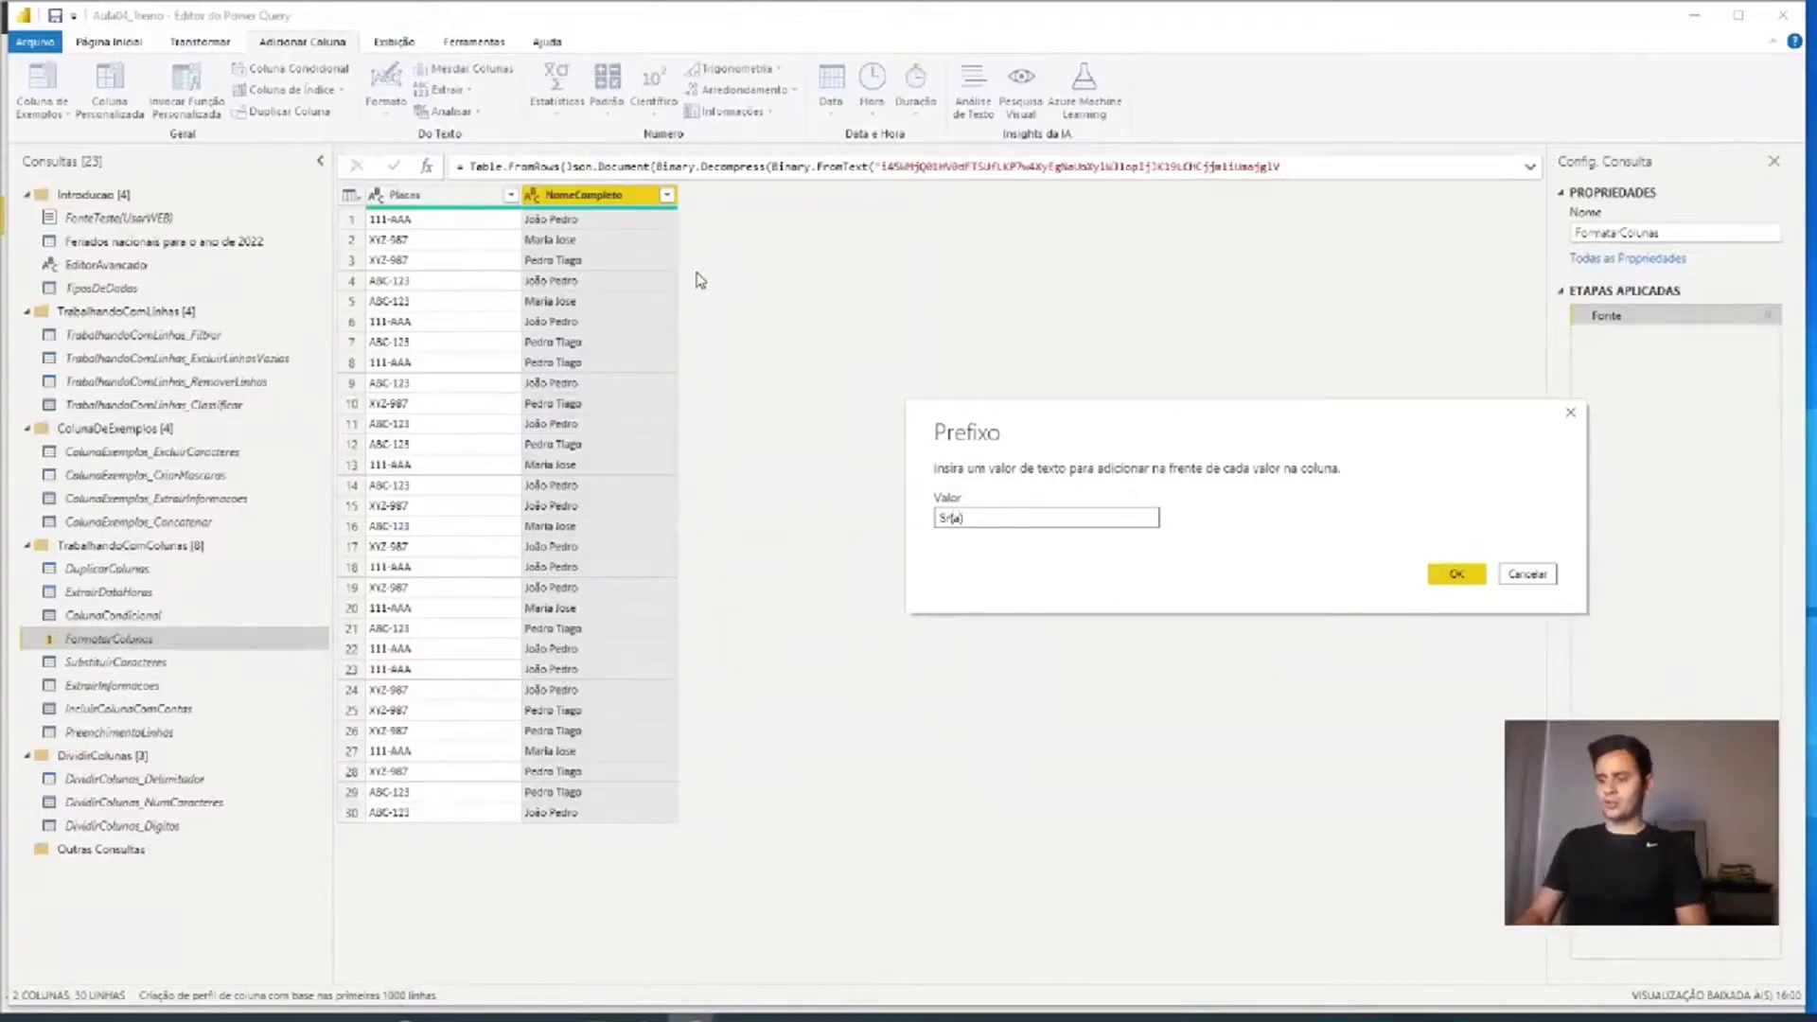
key(Return)
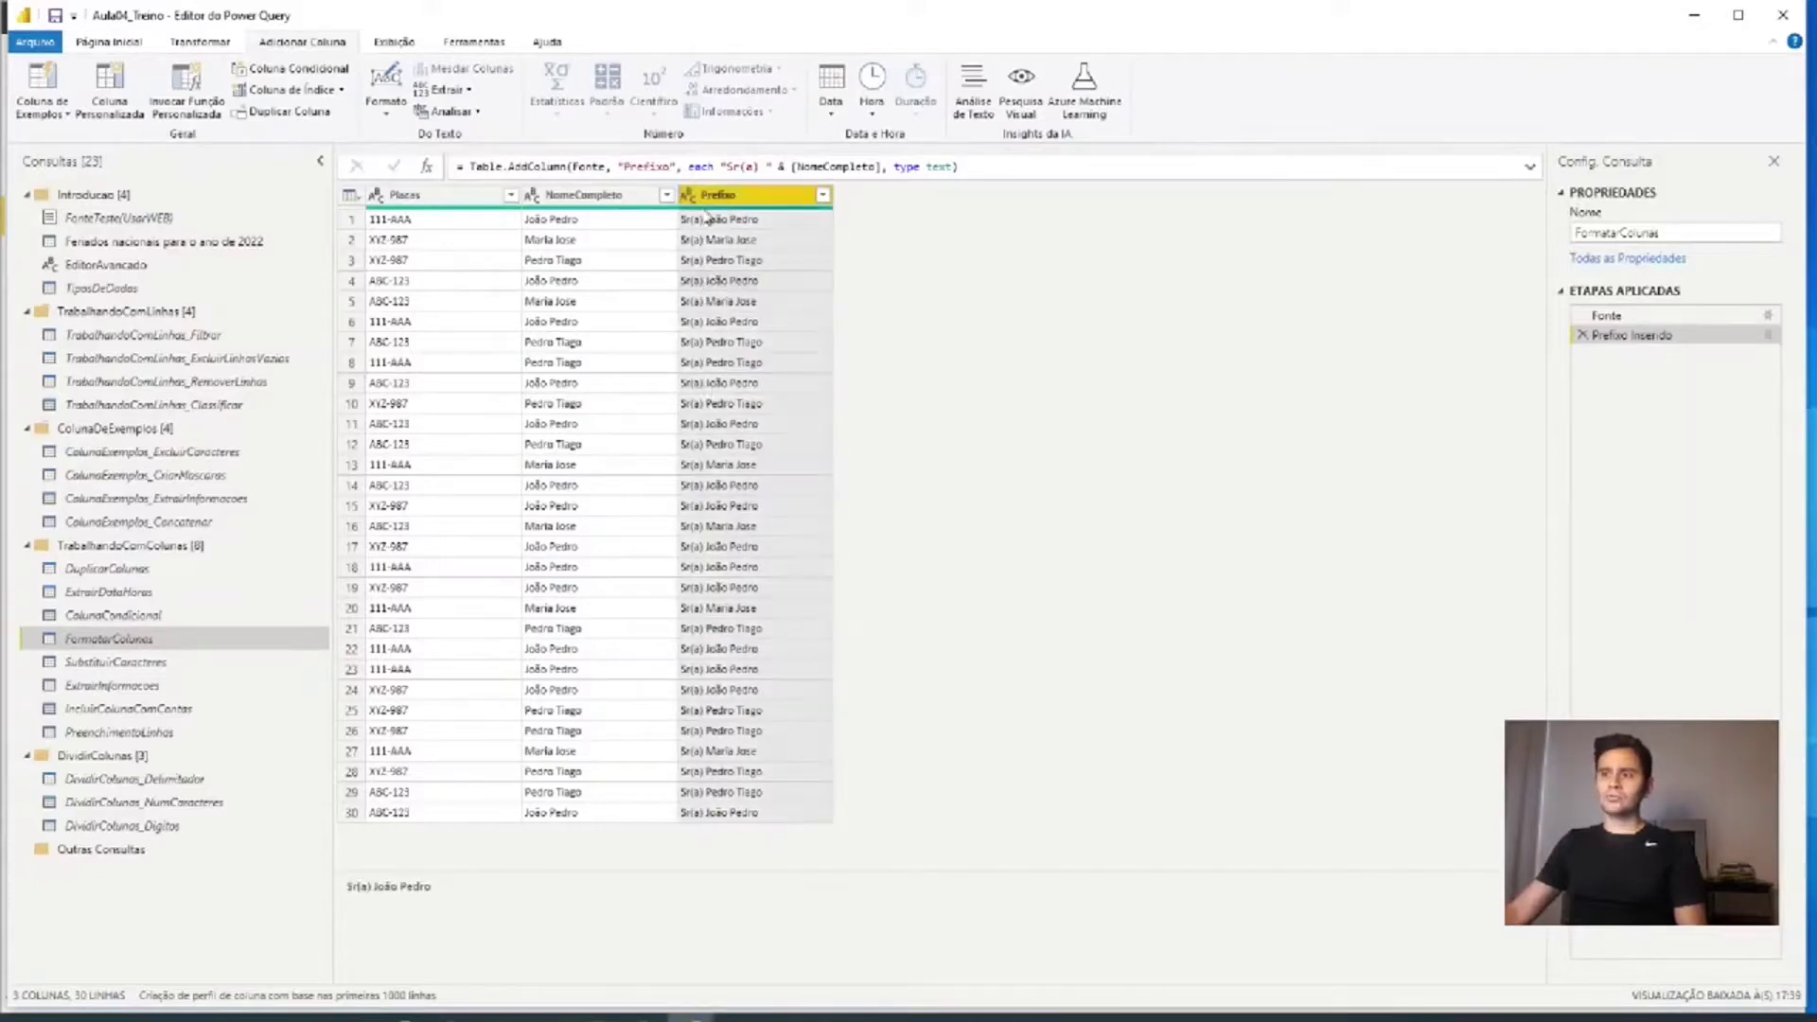
click(713, 345)
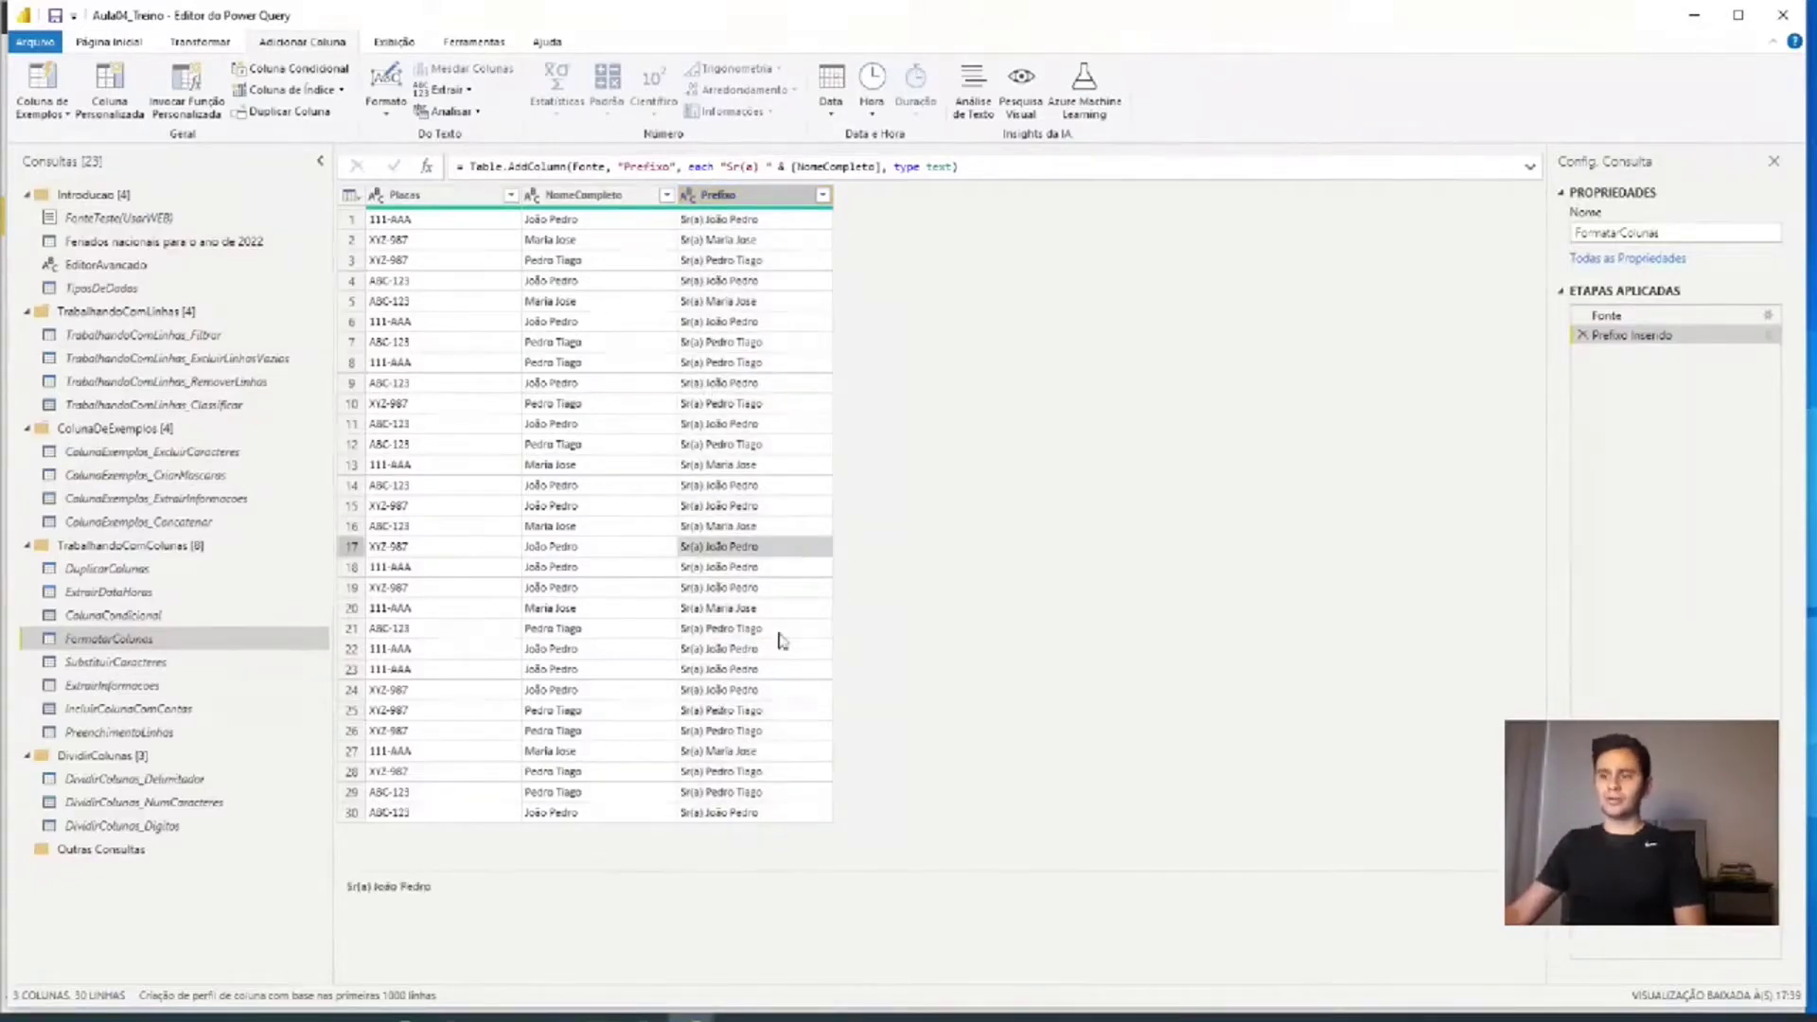
click(764, 445)
click(776, 323)
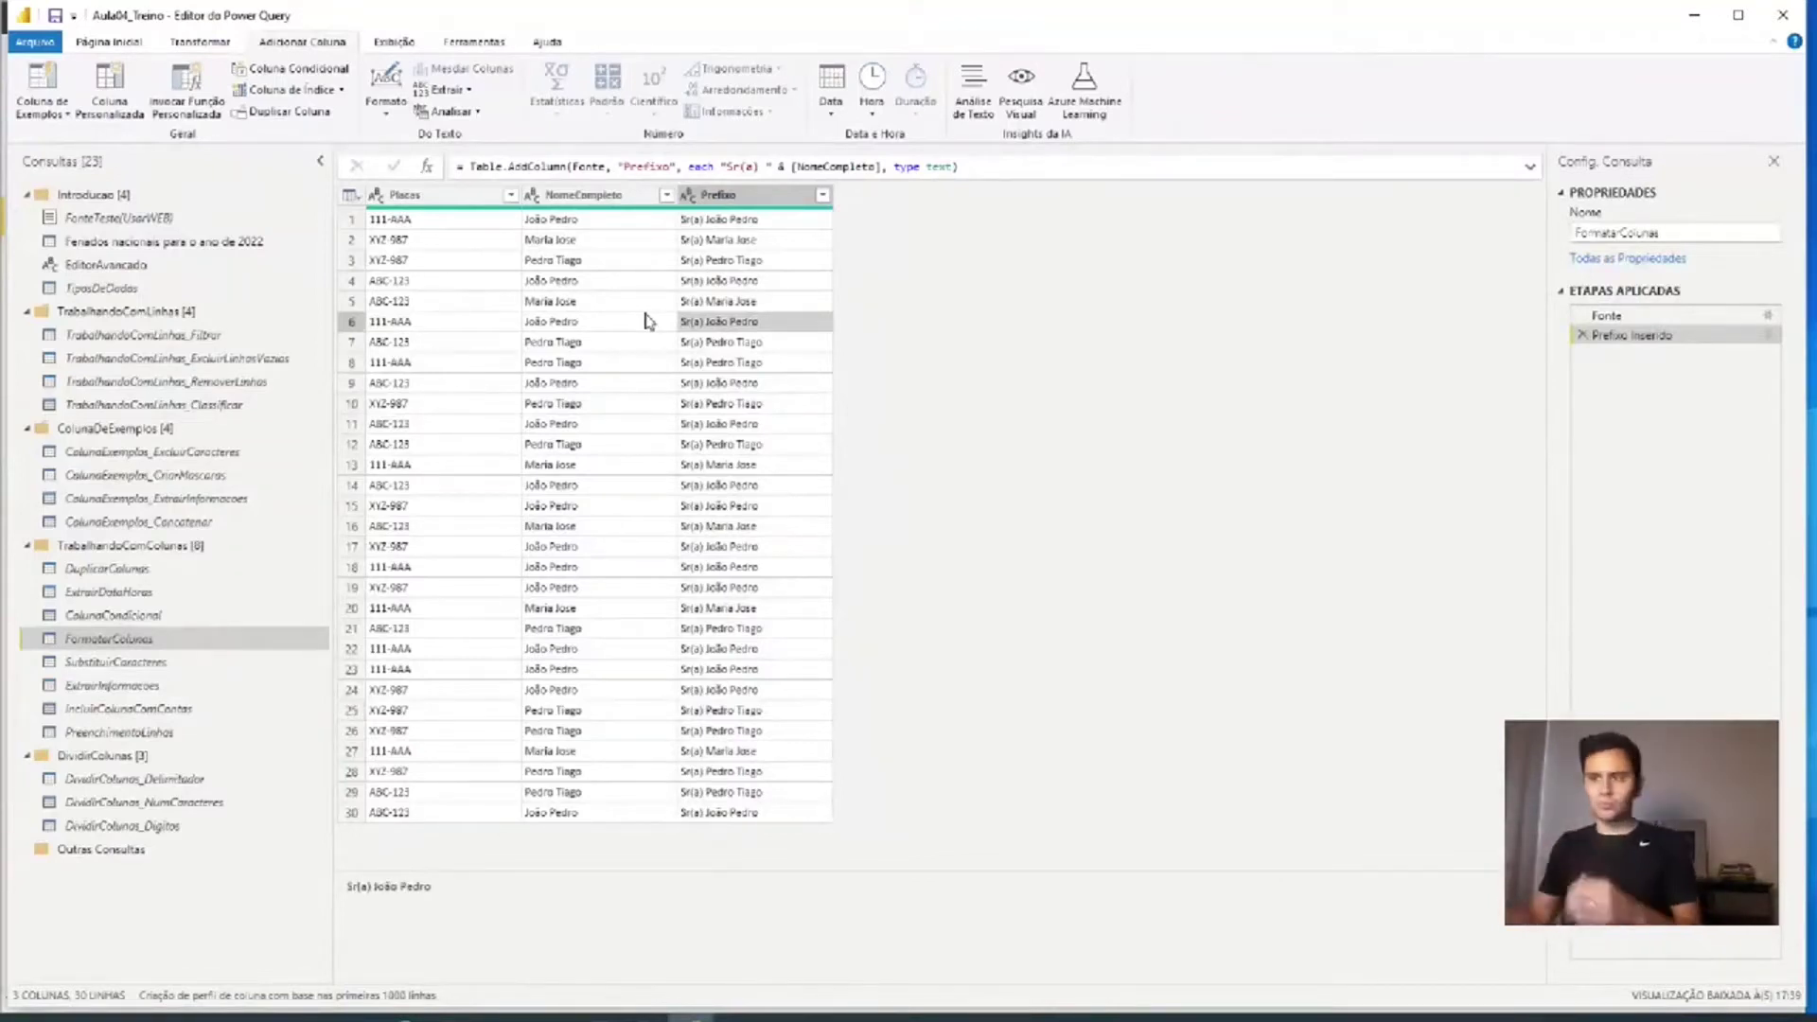
click(830, 369)
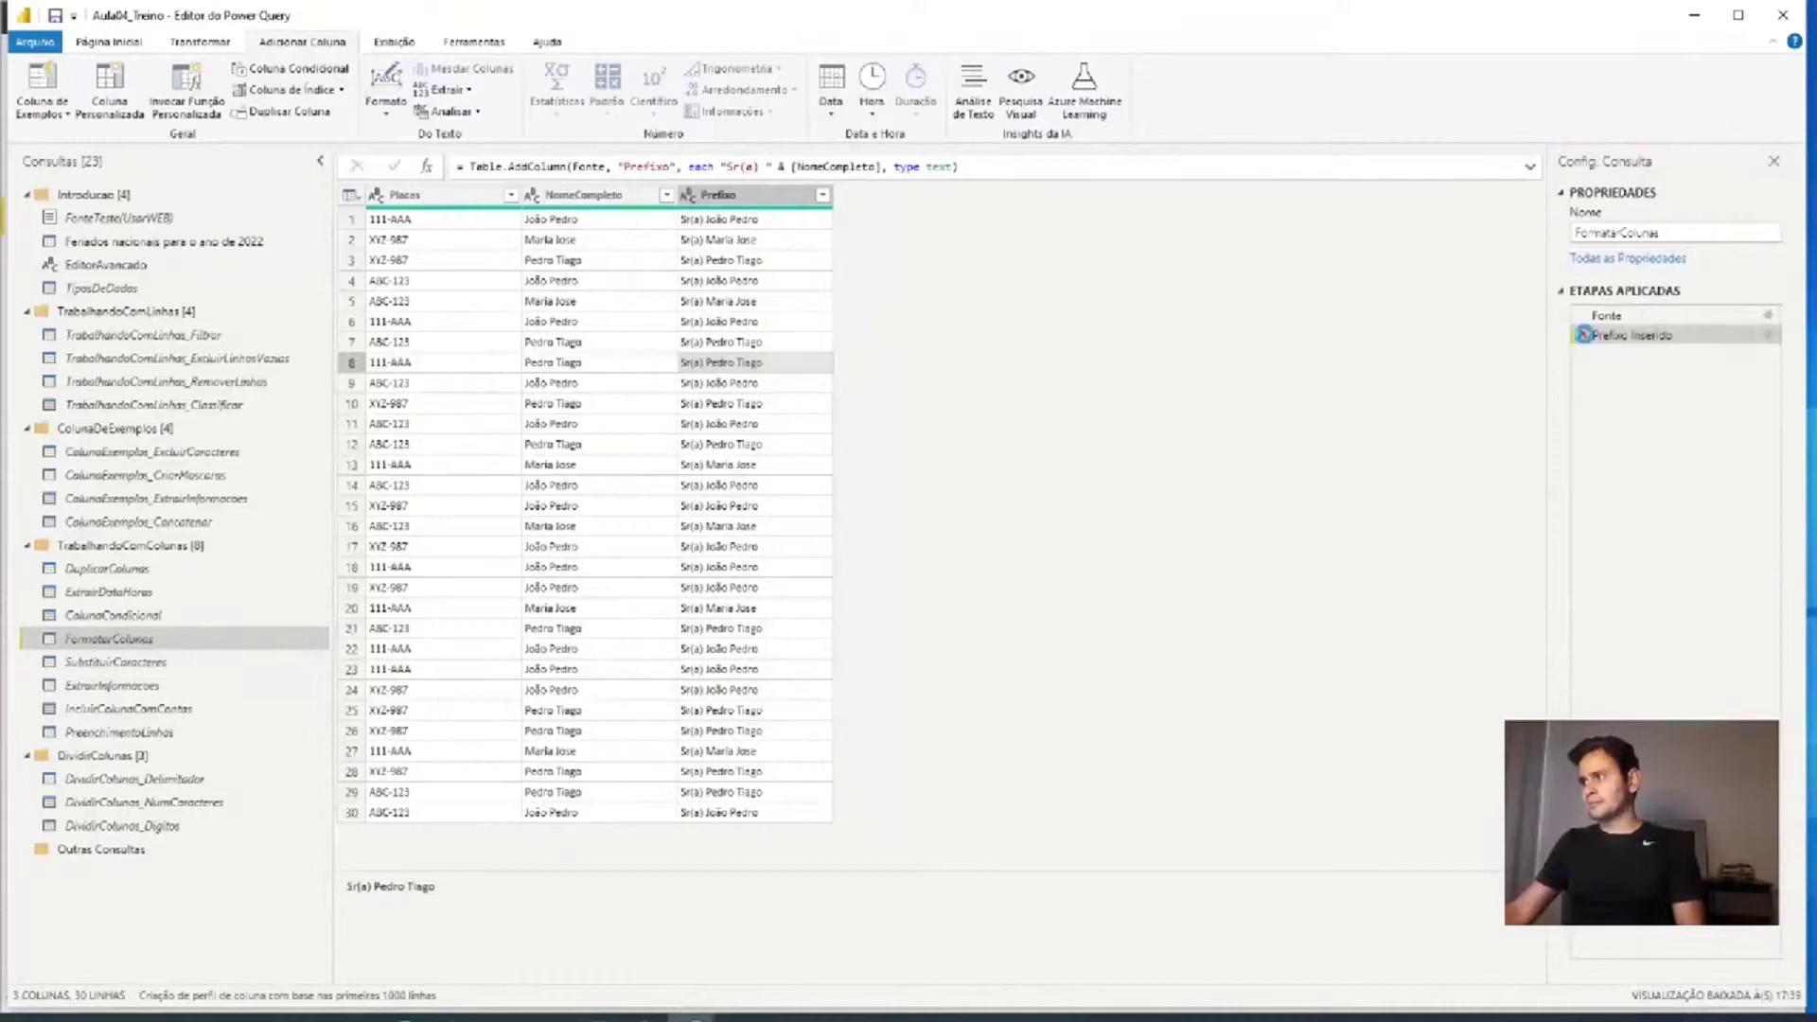
click(1581, 335)
- Inspect the NomeCompleto value of row 4 by highlighting its full text in the cell preview
click(621, 244)
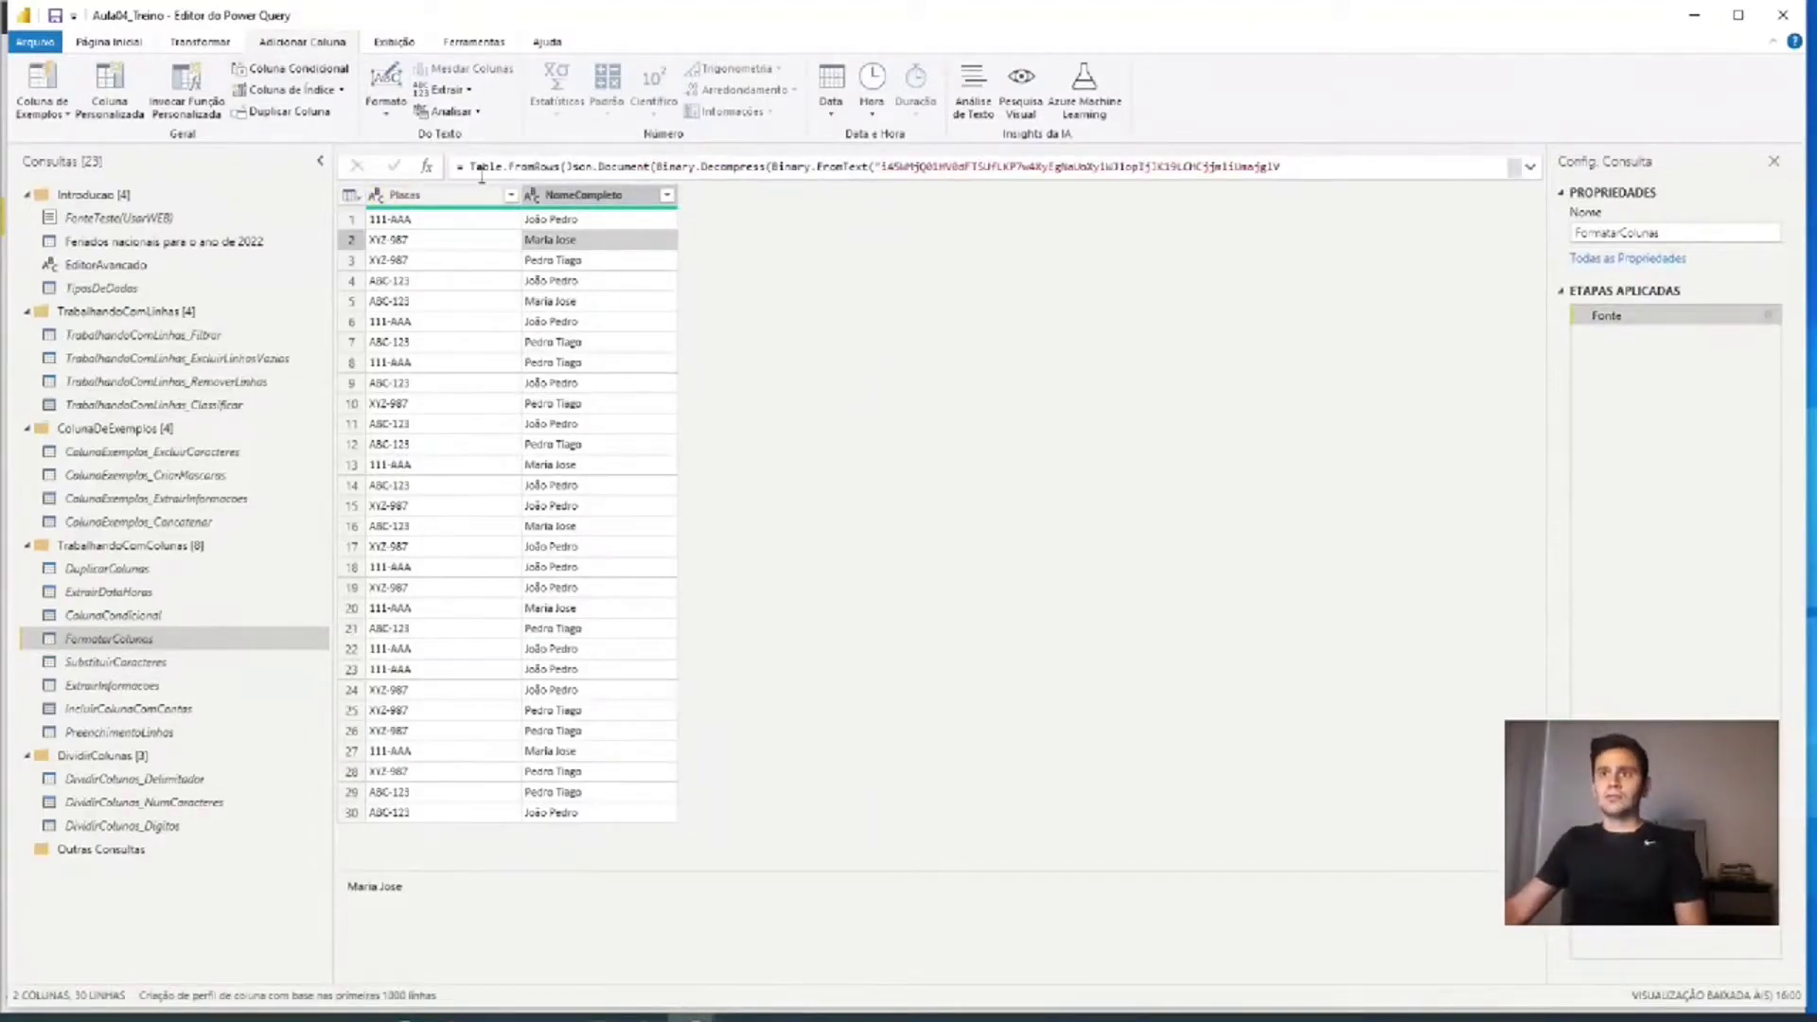
click(387, 99)
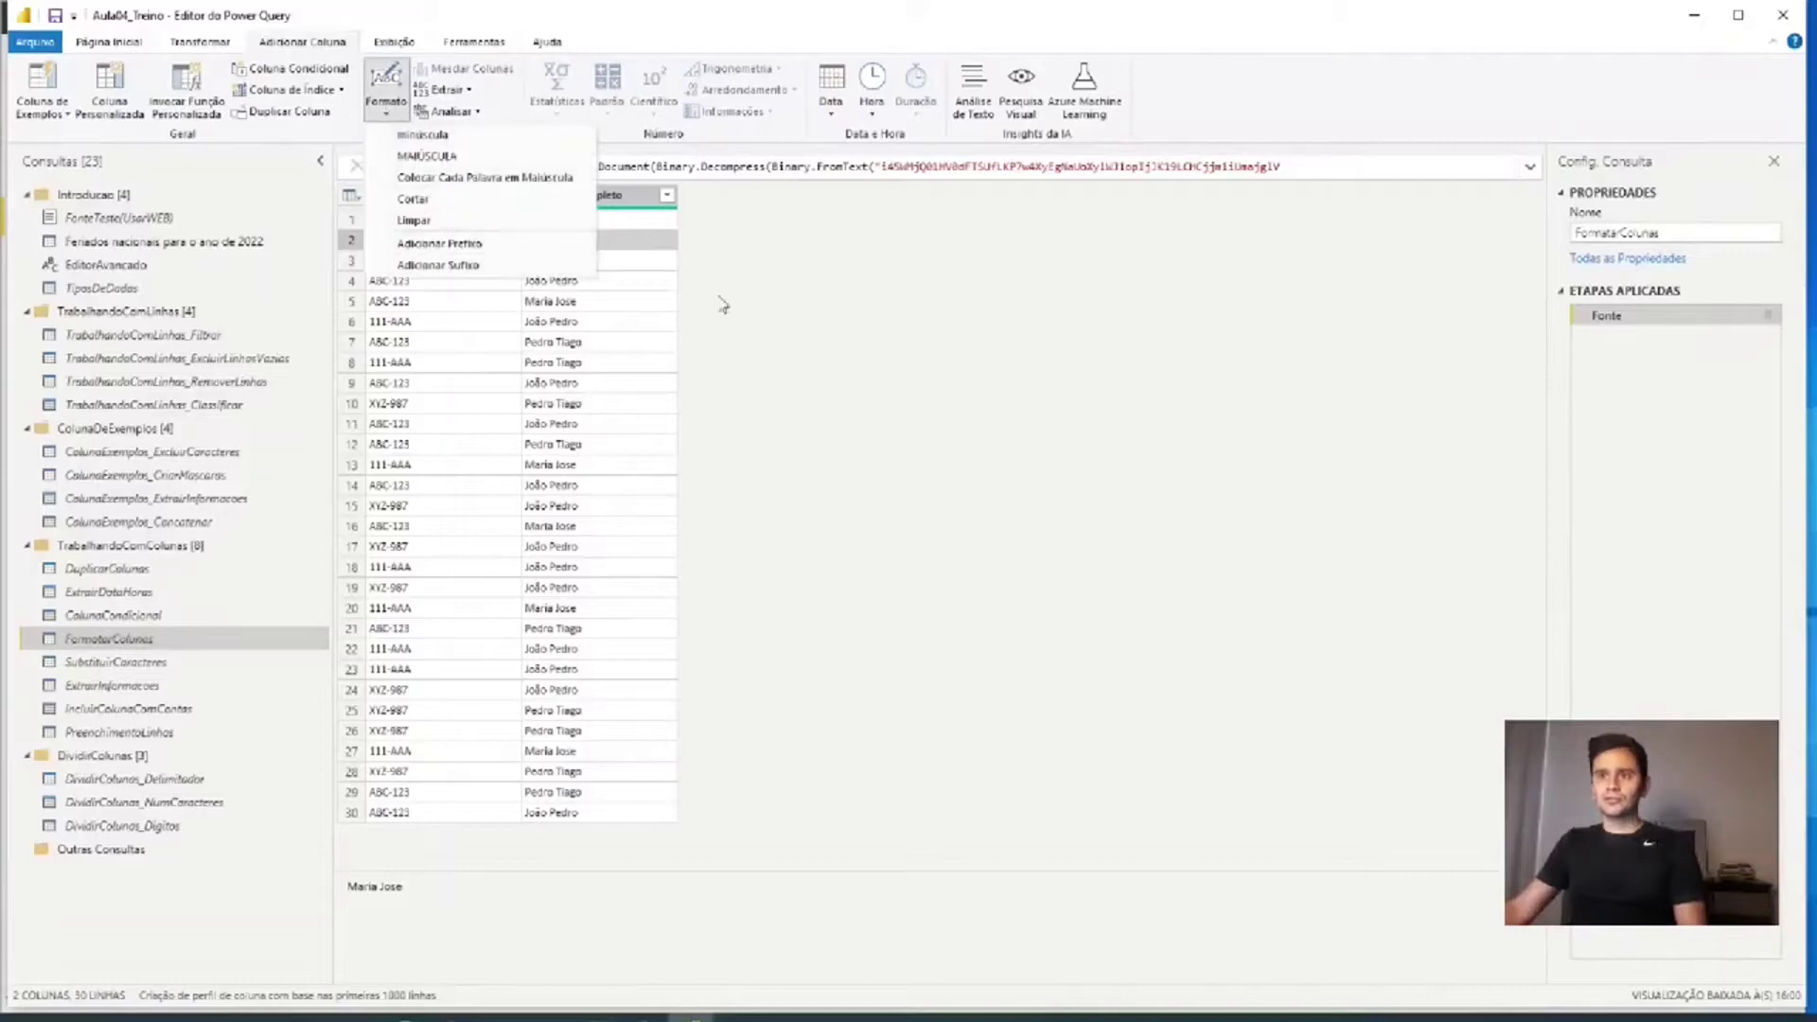
click(627, 310)
click(593, 280)
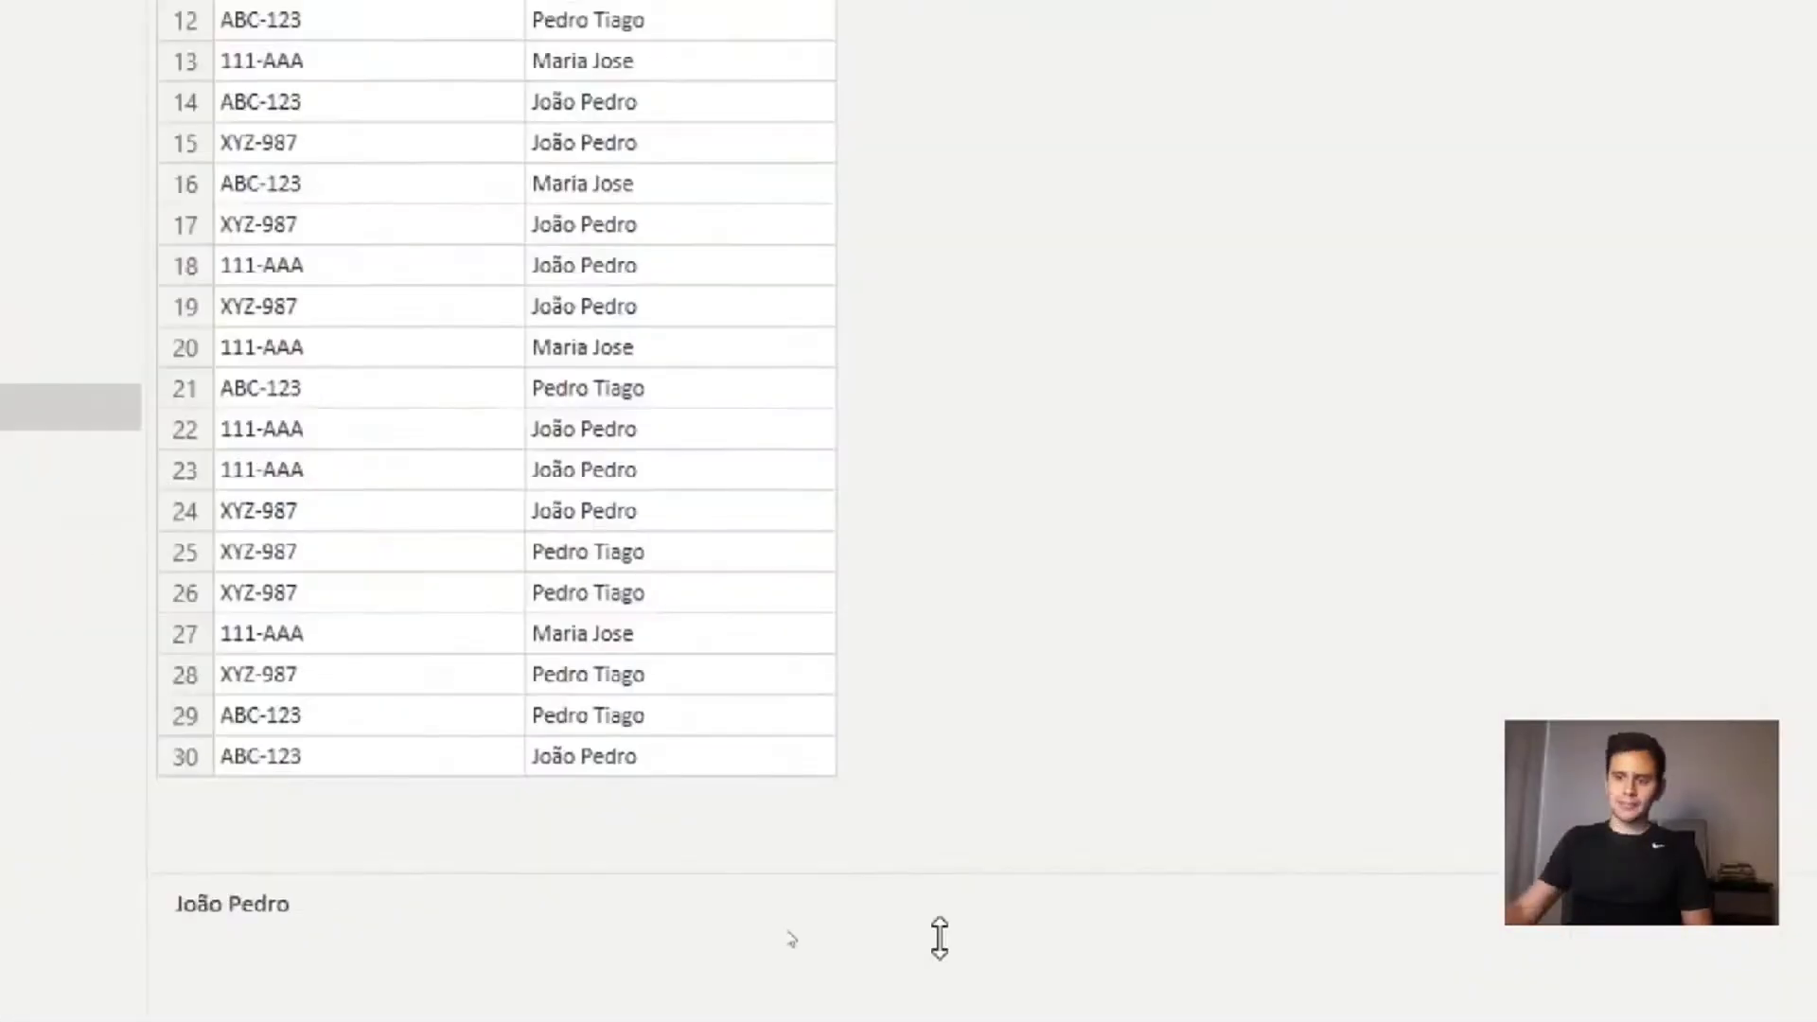
drag(609, 832, 344, 832)
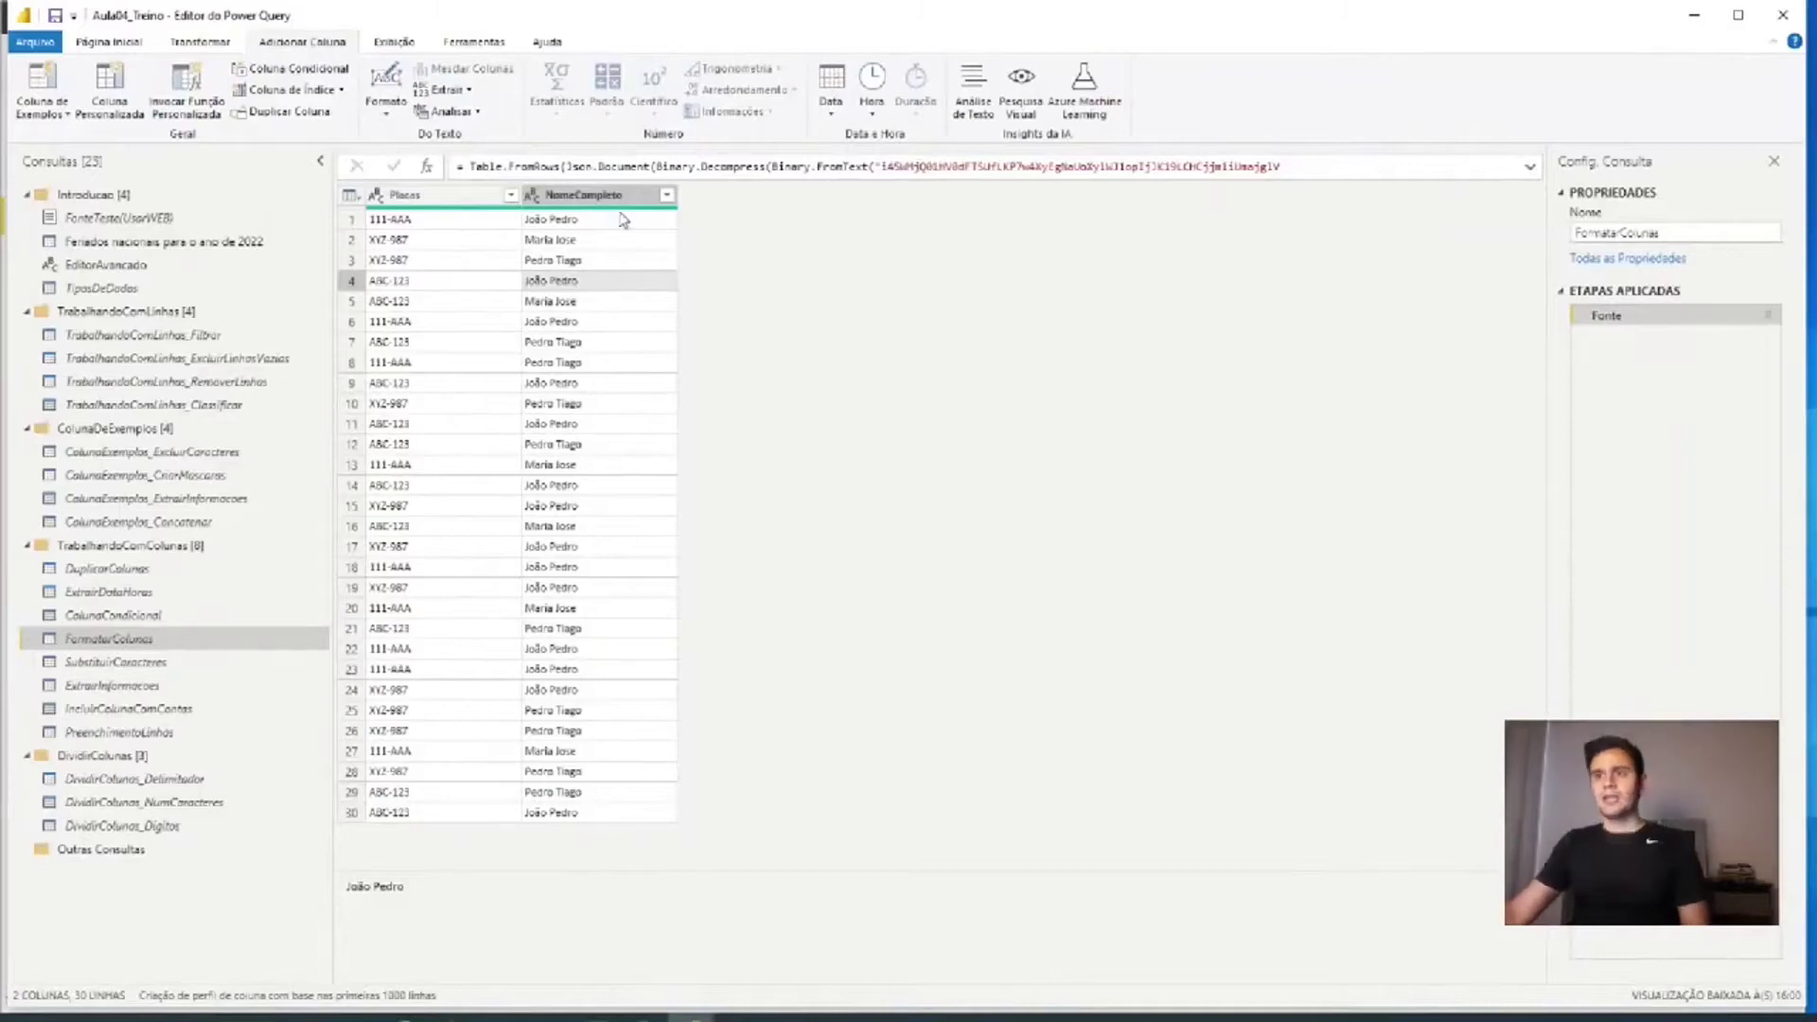
- Add a column that appends a suffix of two double quotes with a space between them to NomeCompleto, and delete that applied step
click(605, 192)
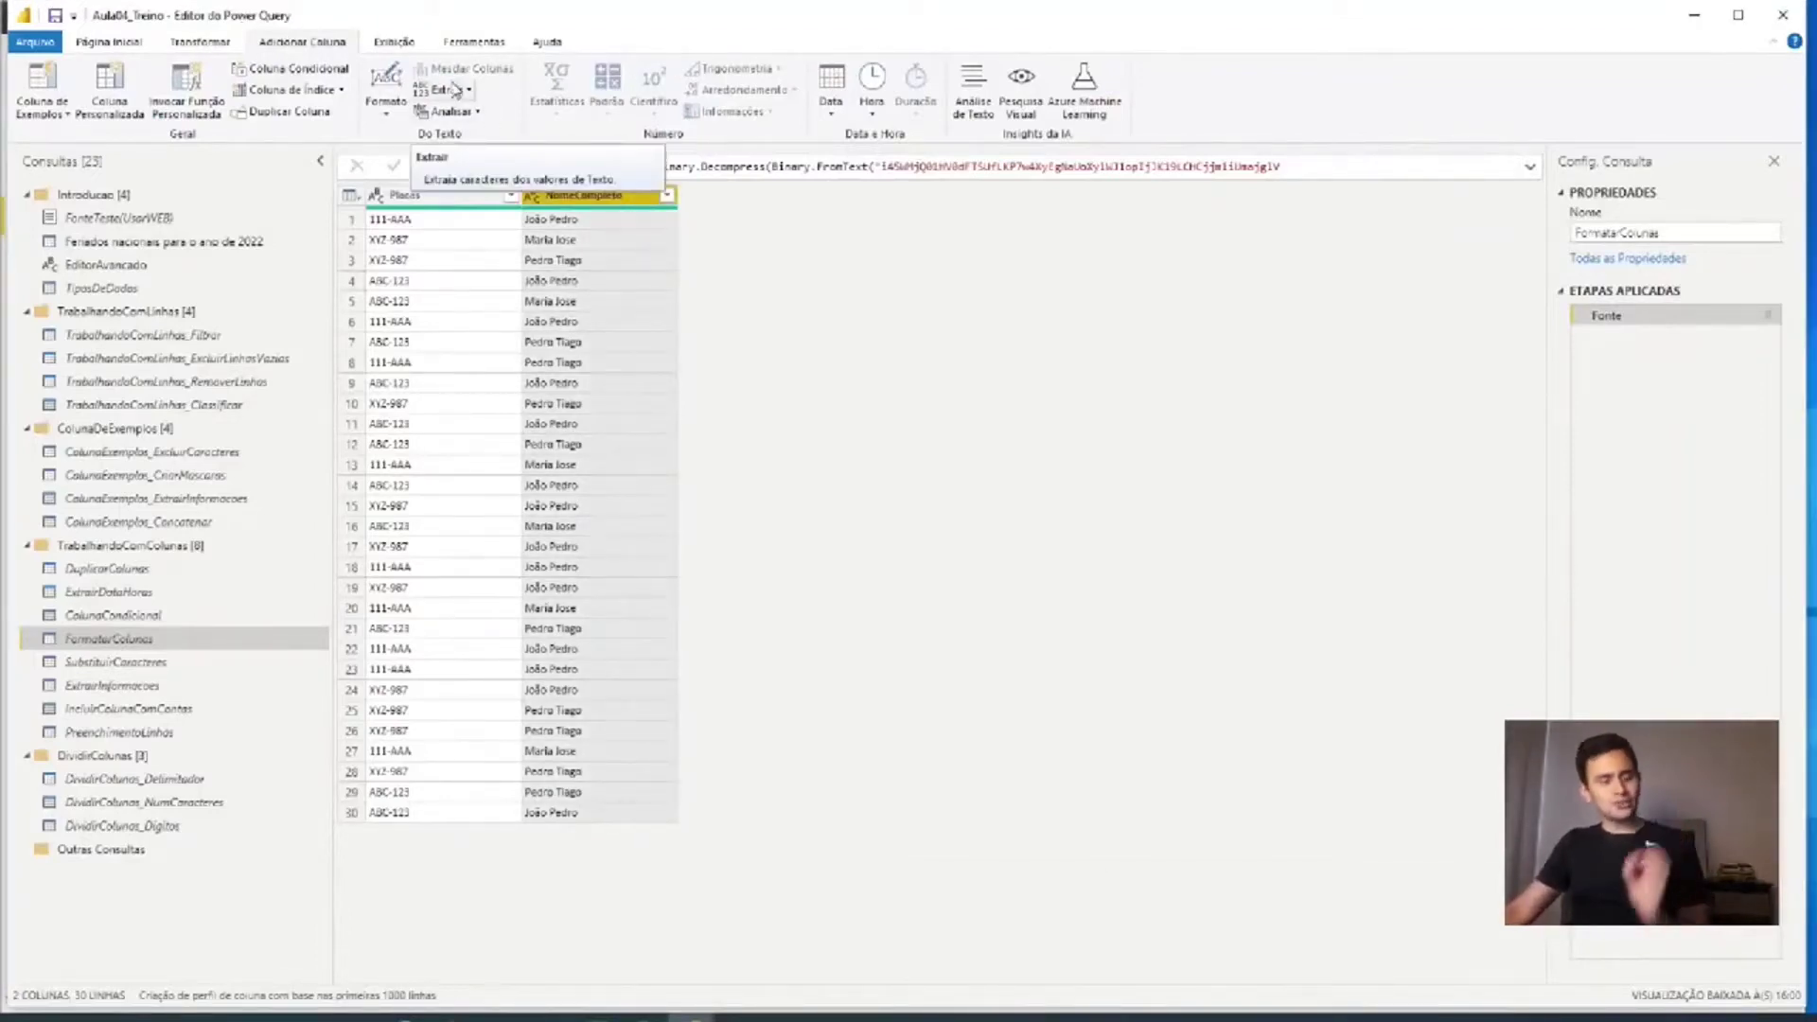
click(385, 94)
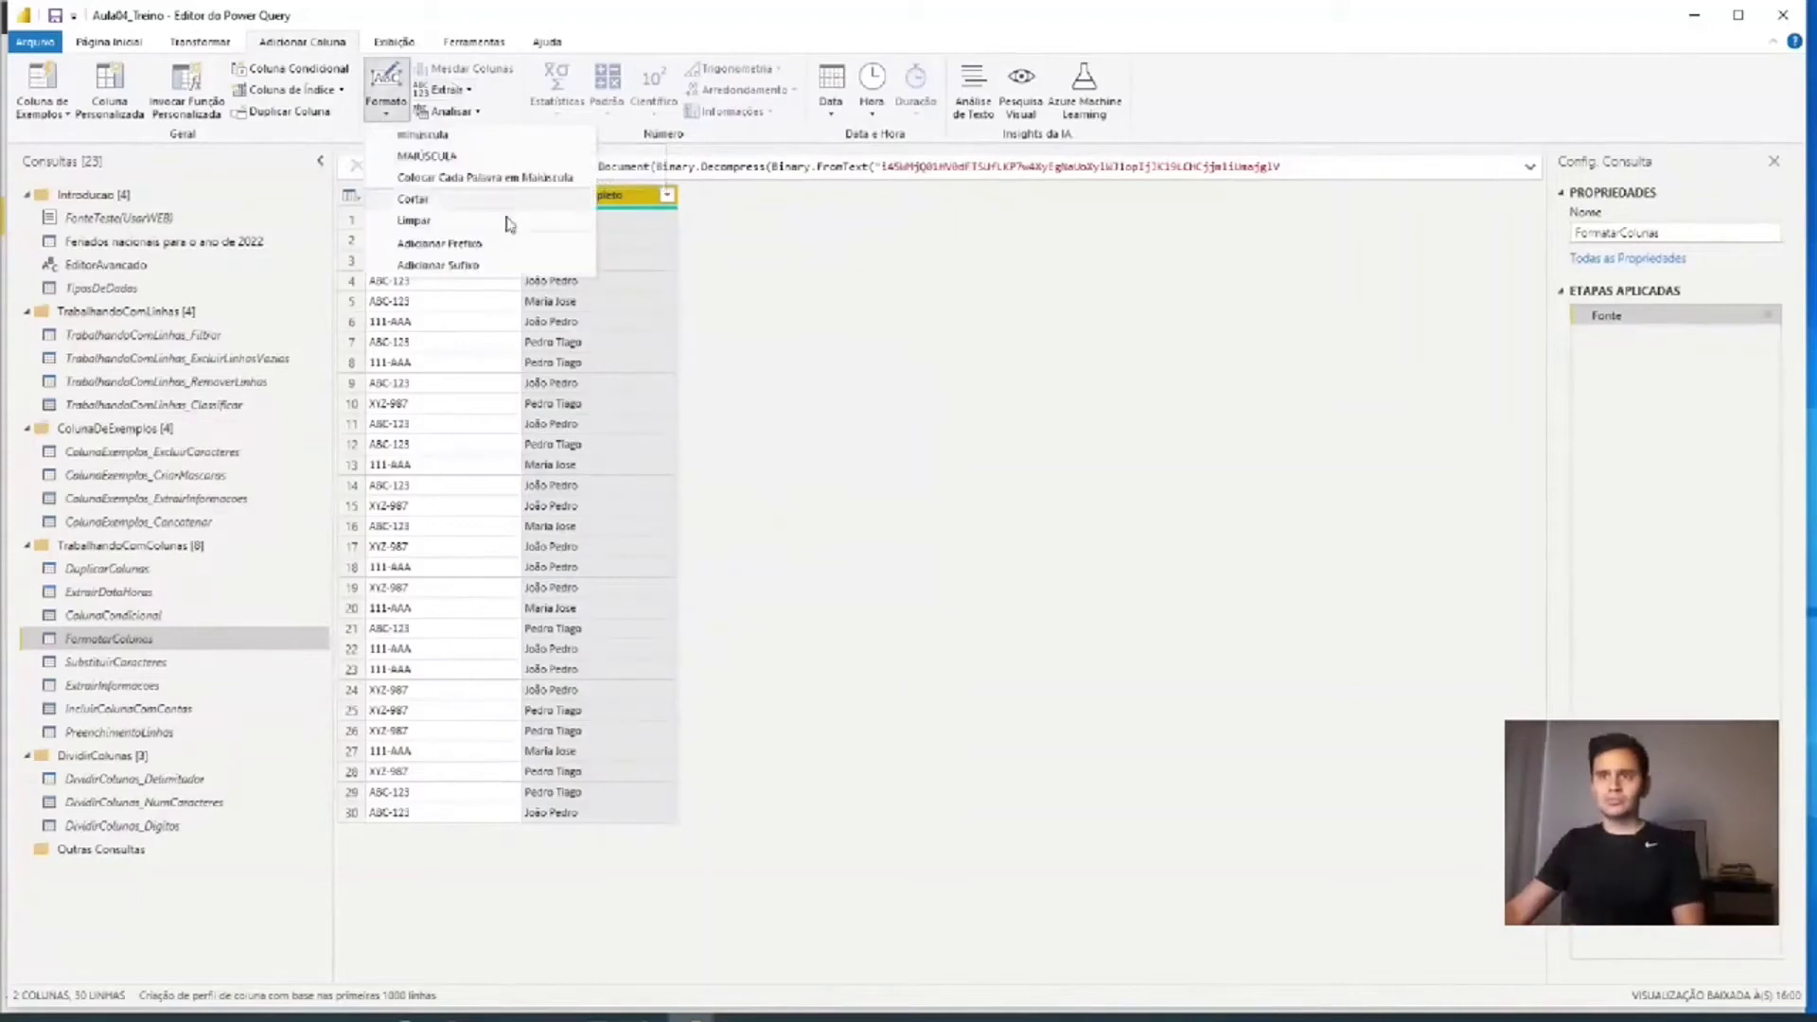
click(473, 265)
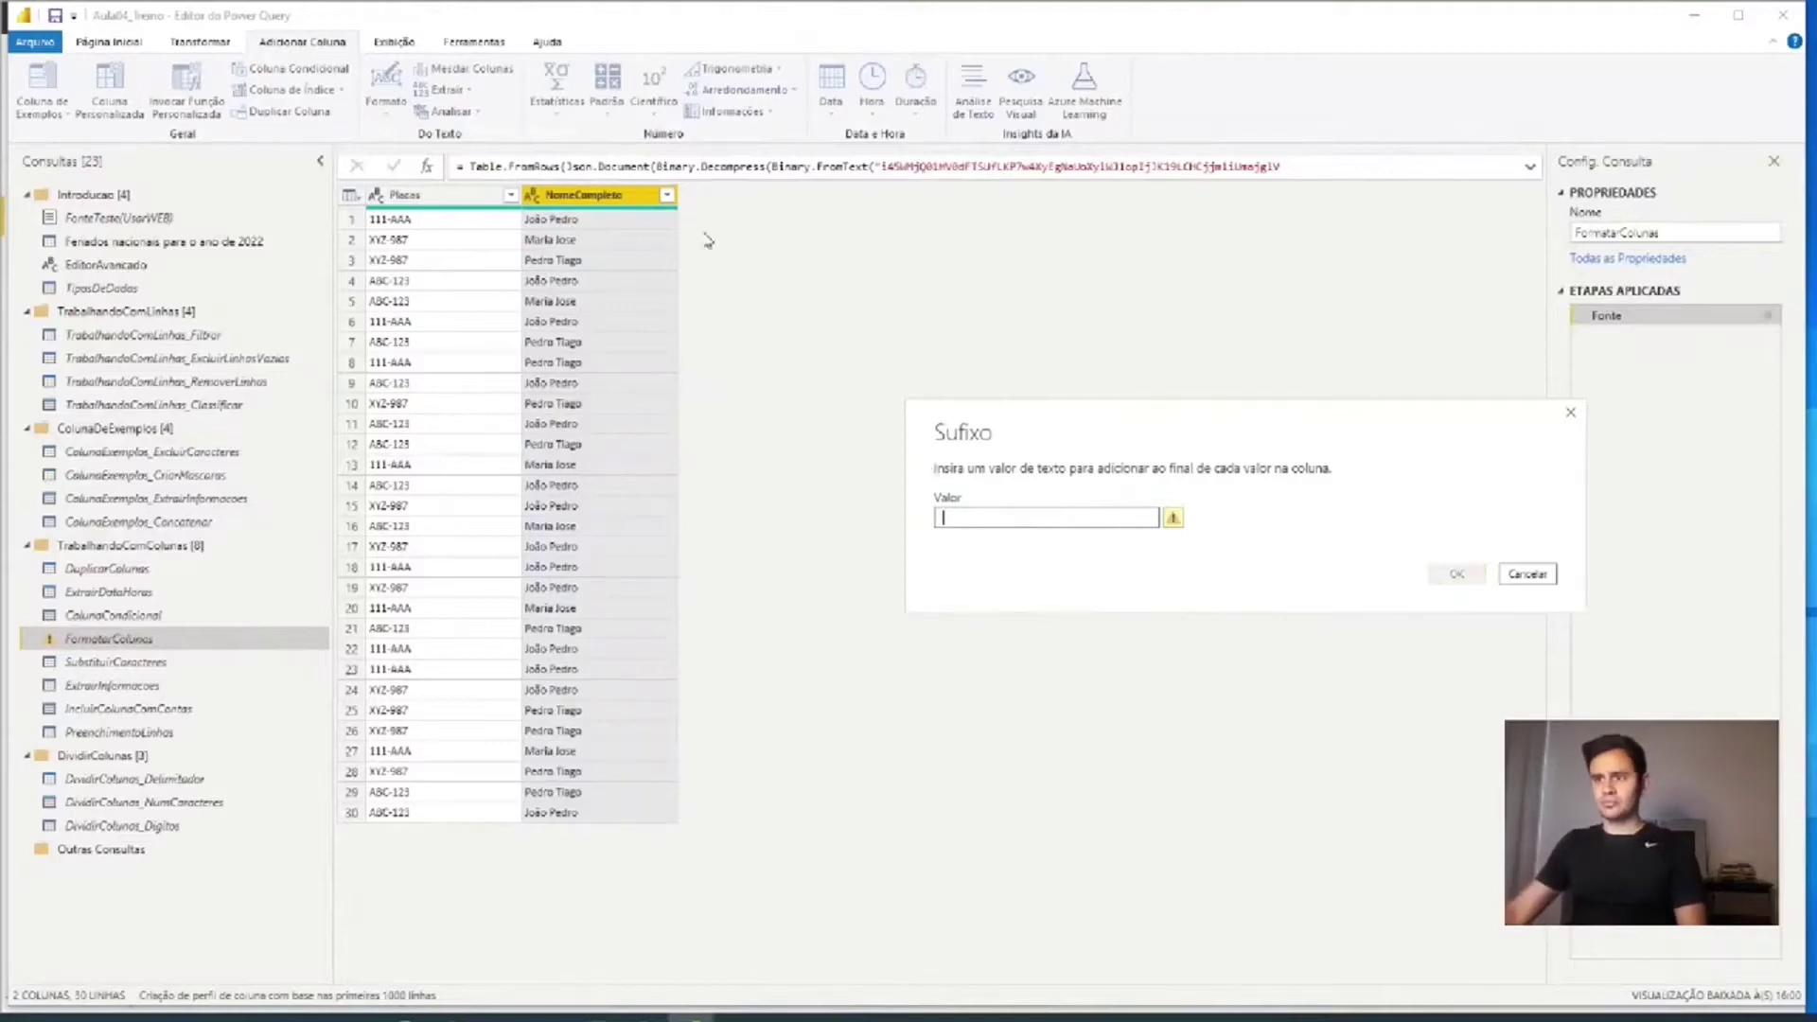
text(-)
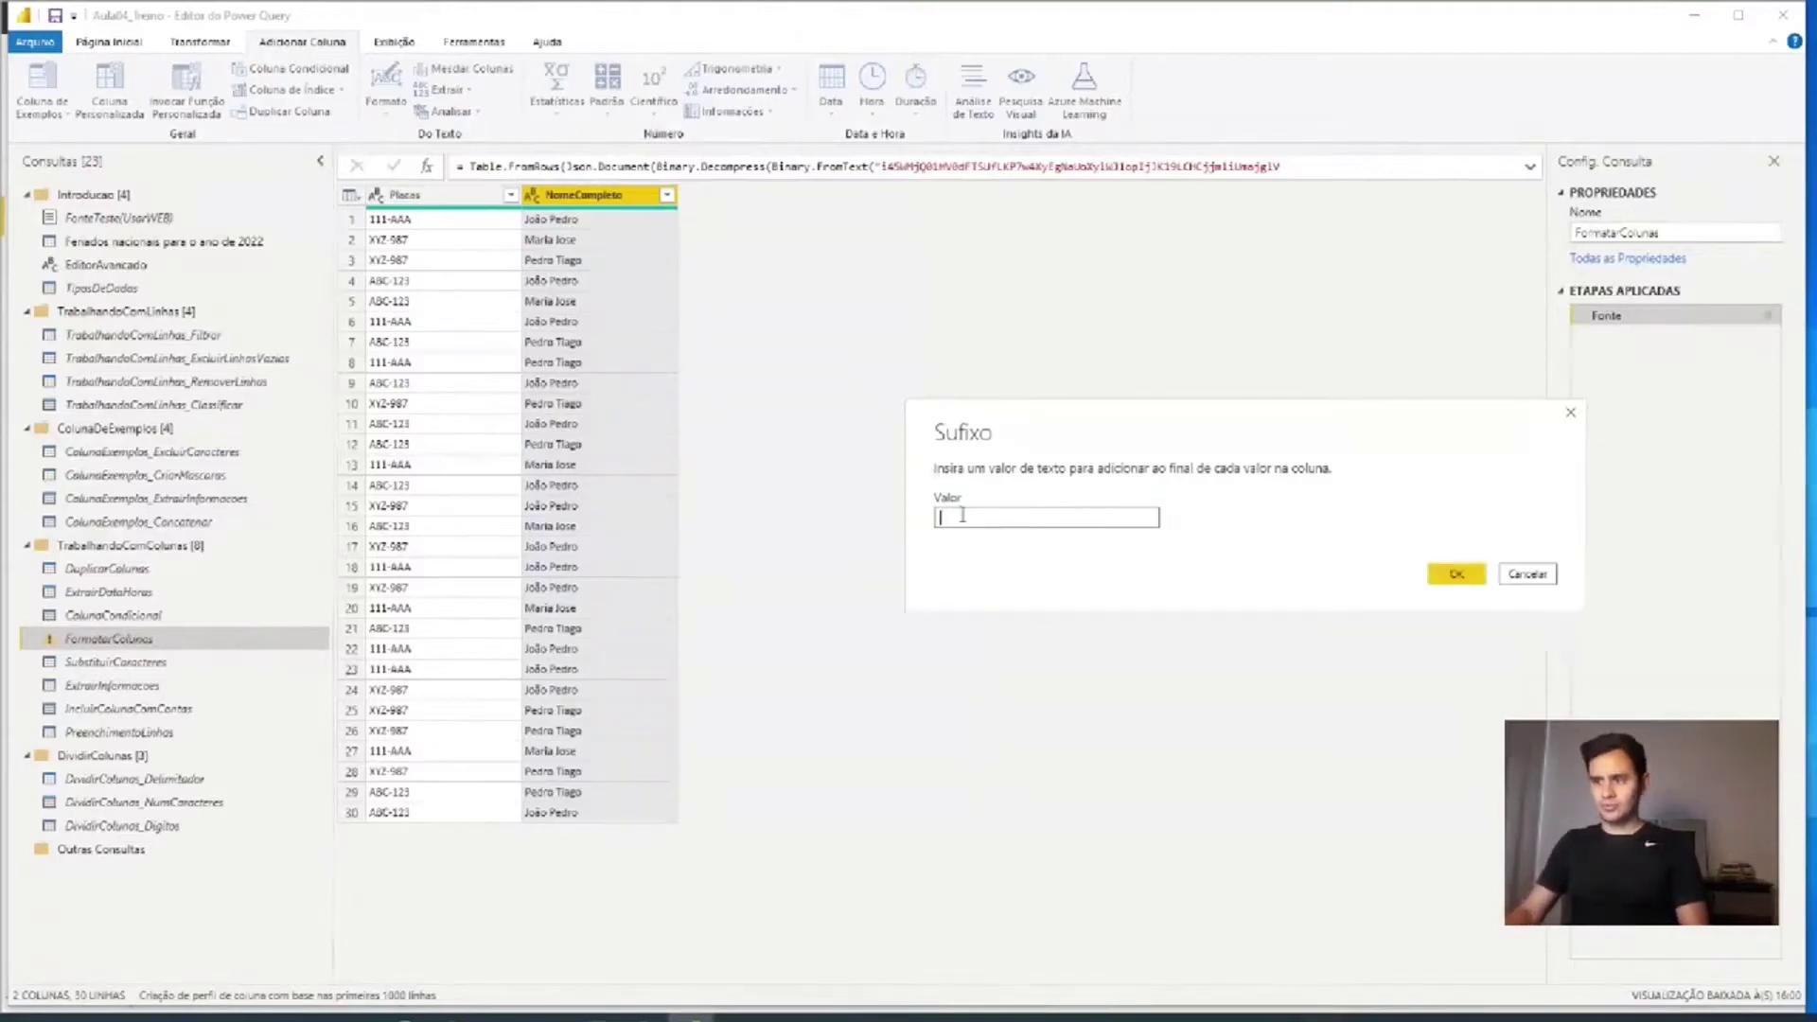
key(BackSpace)
text(-)
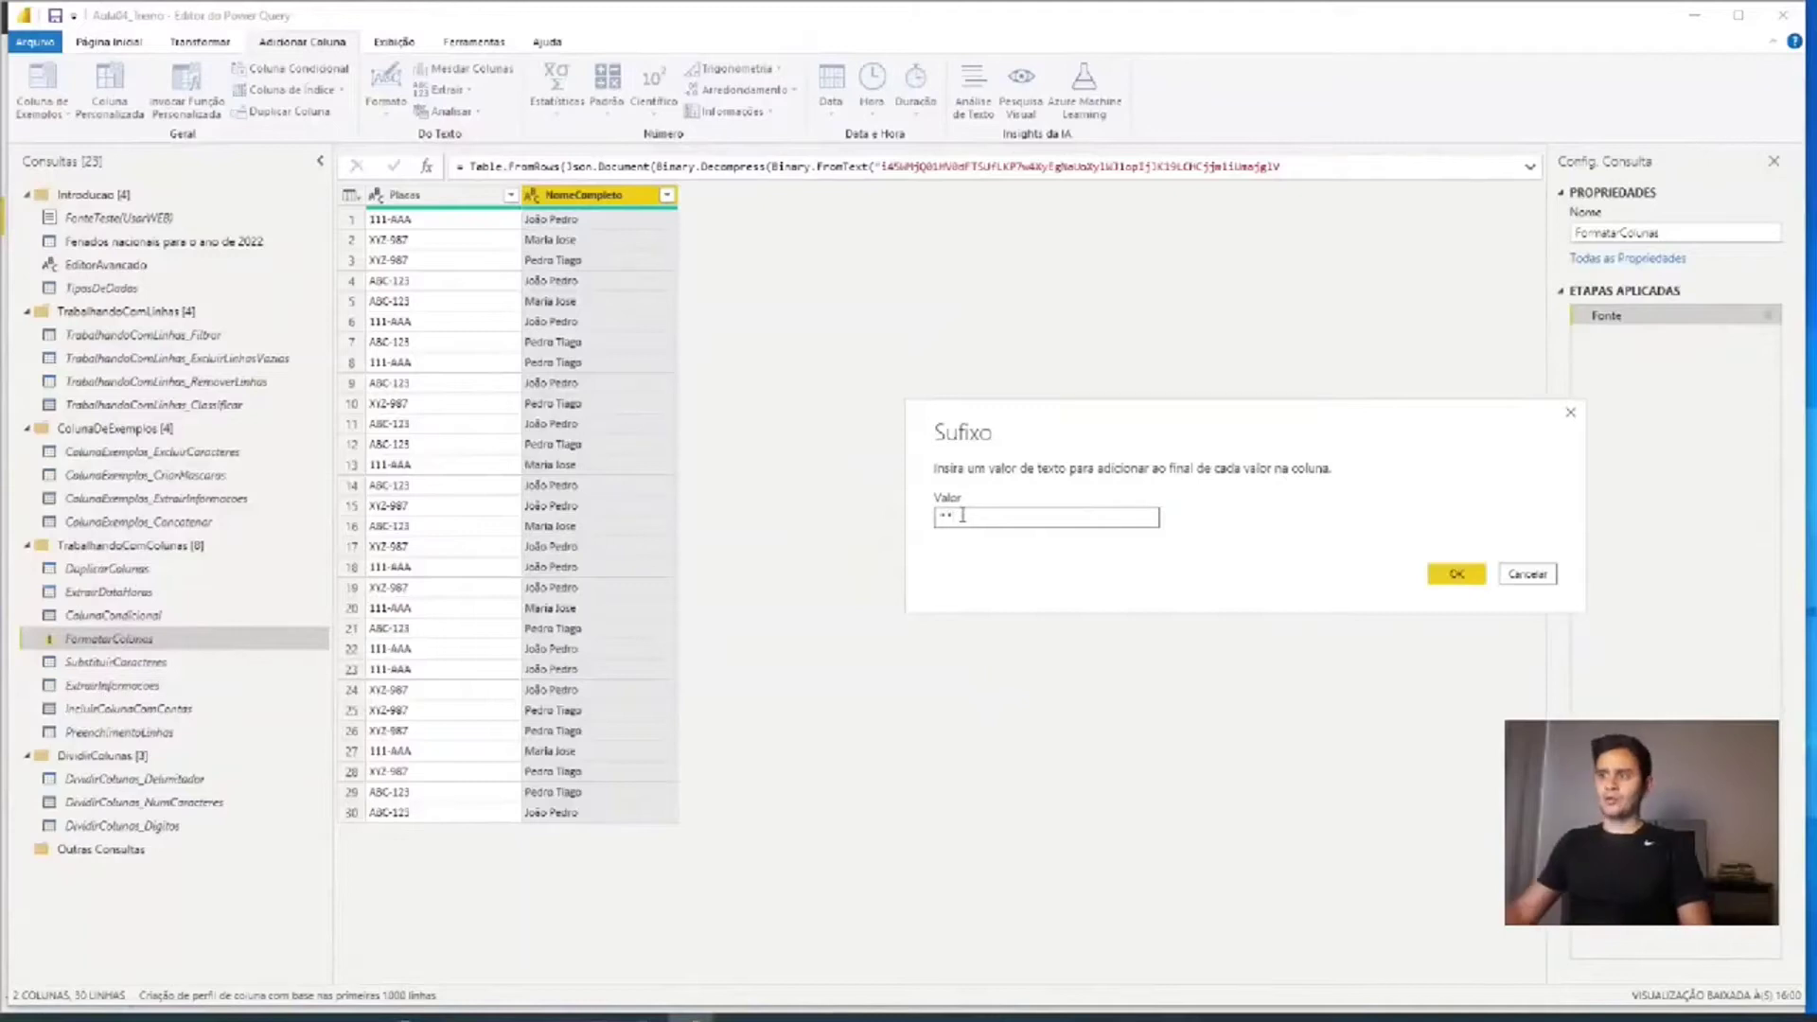
click(1450, 573)
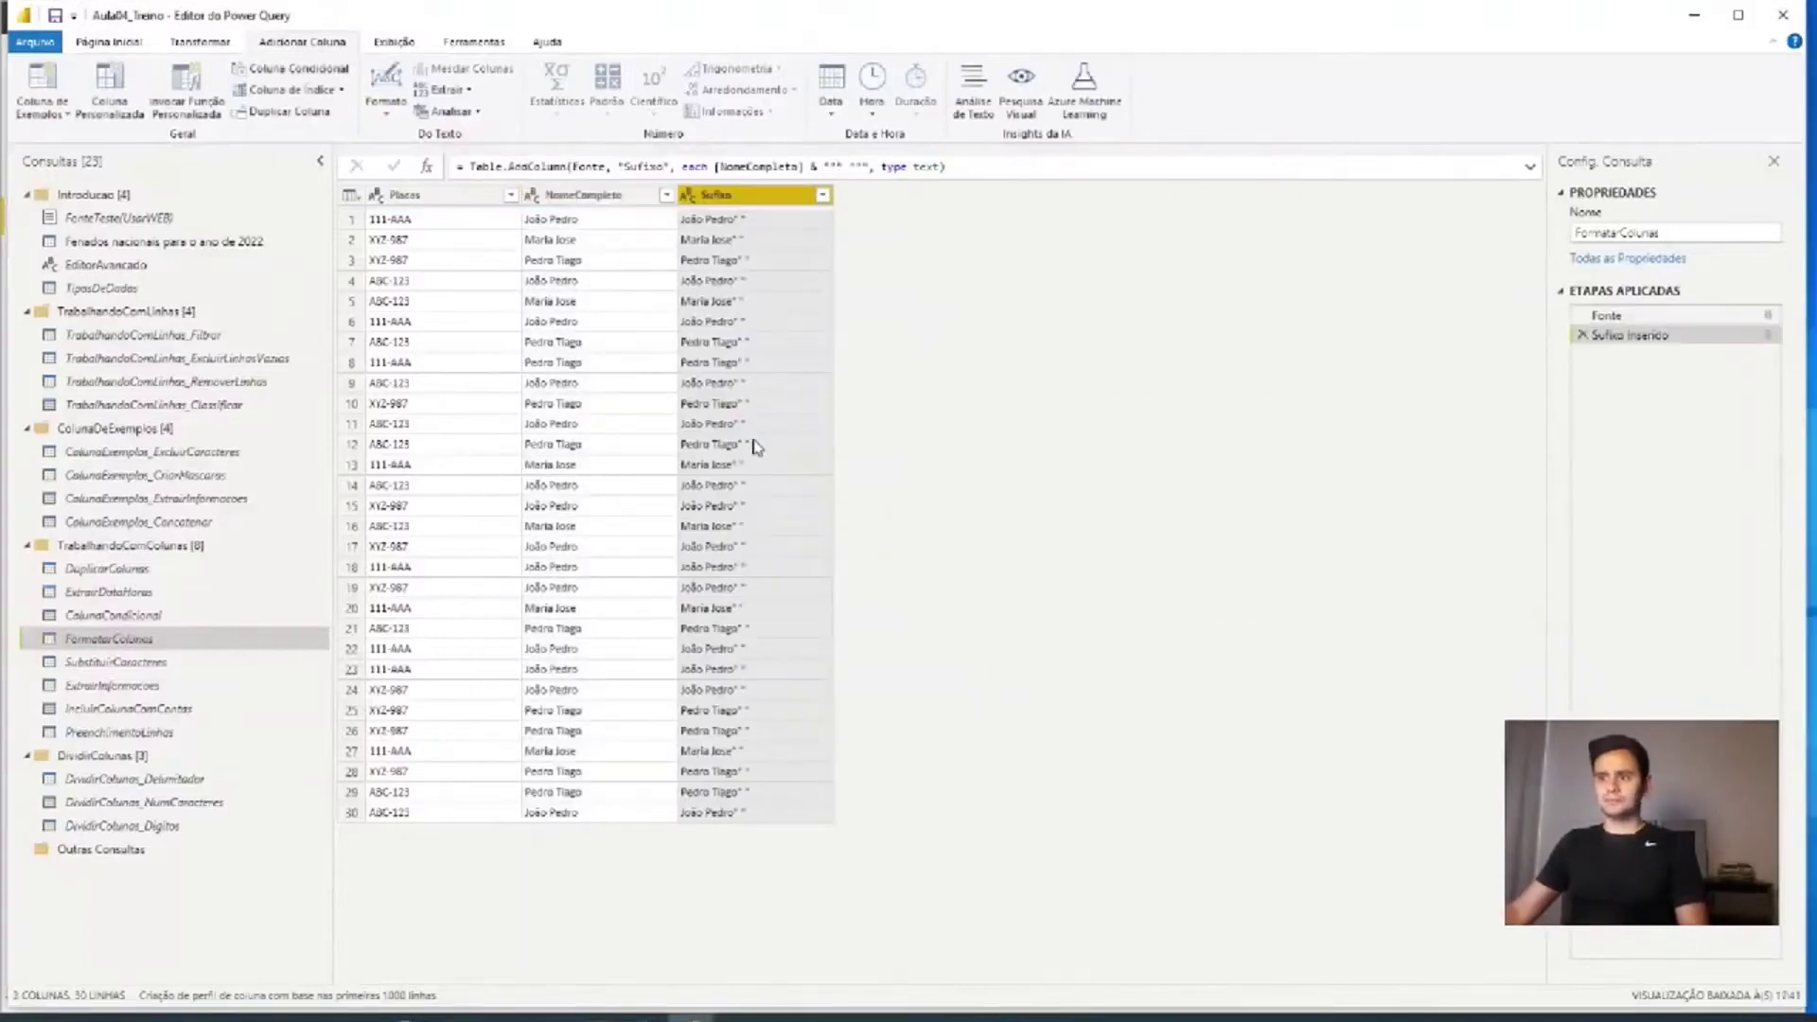
click(766, 628)
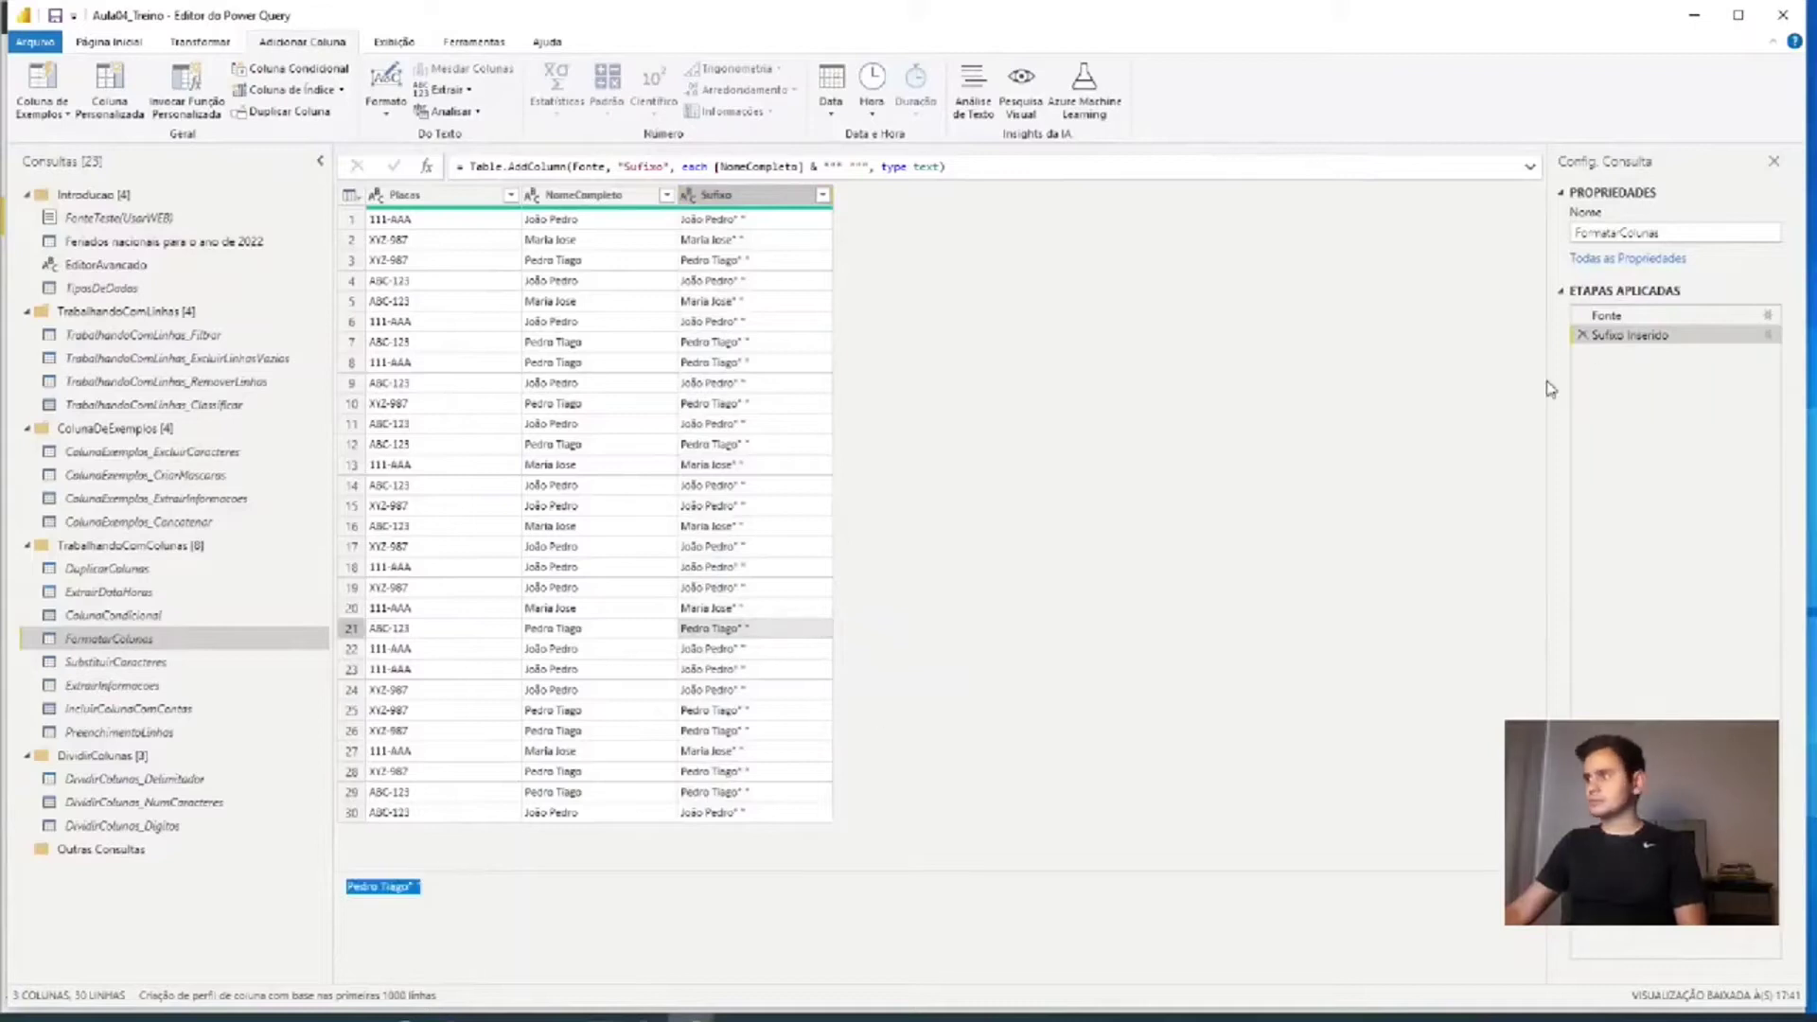
click(1580, 335)
- Add a column that appends a space and an apostrophe as suffix to NomeCompleto, and check the values in its cells
click(592, 195)
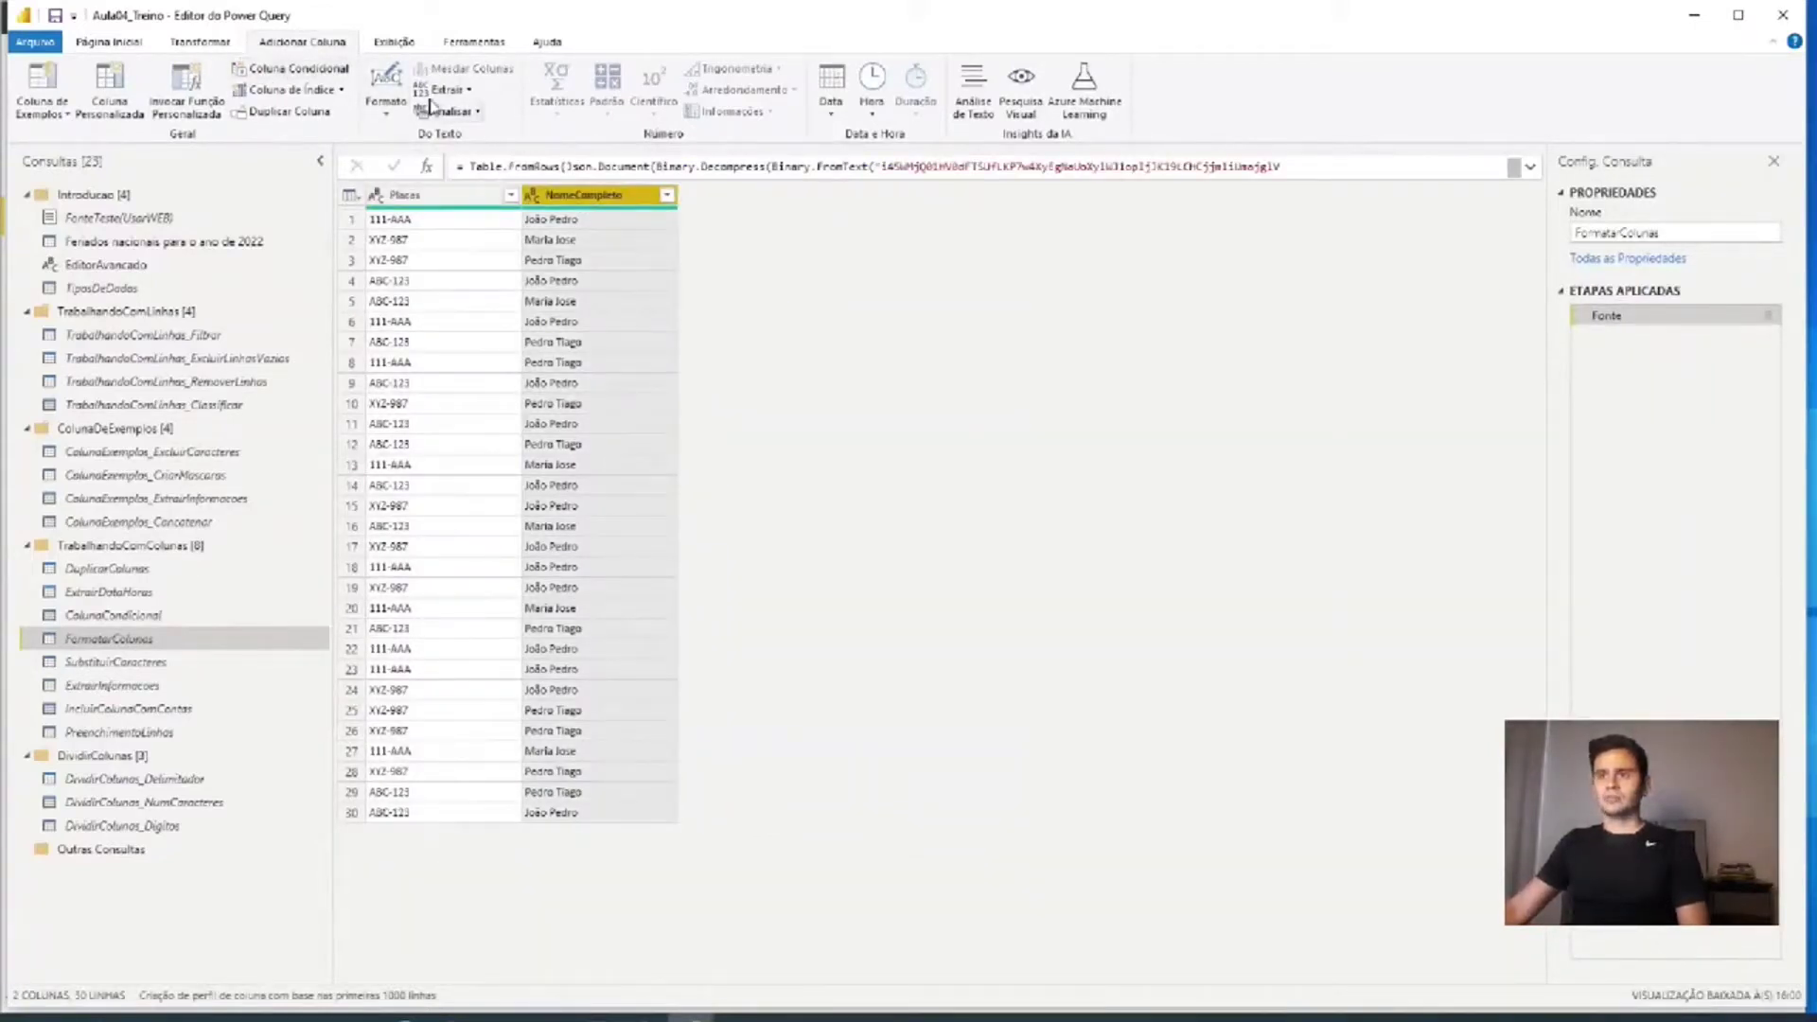
click(390, 94)
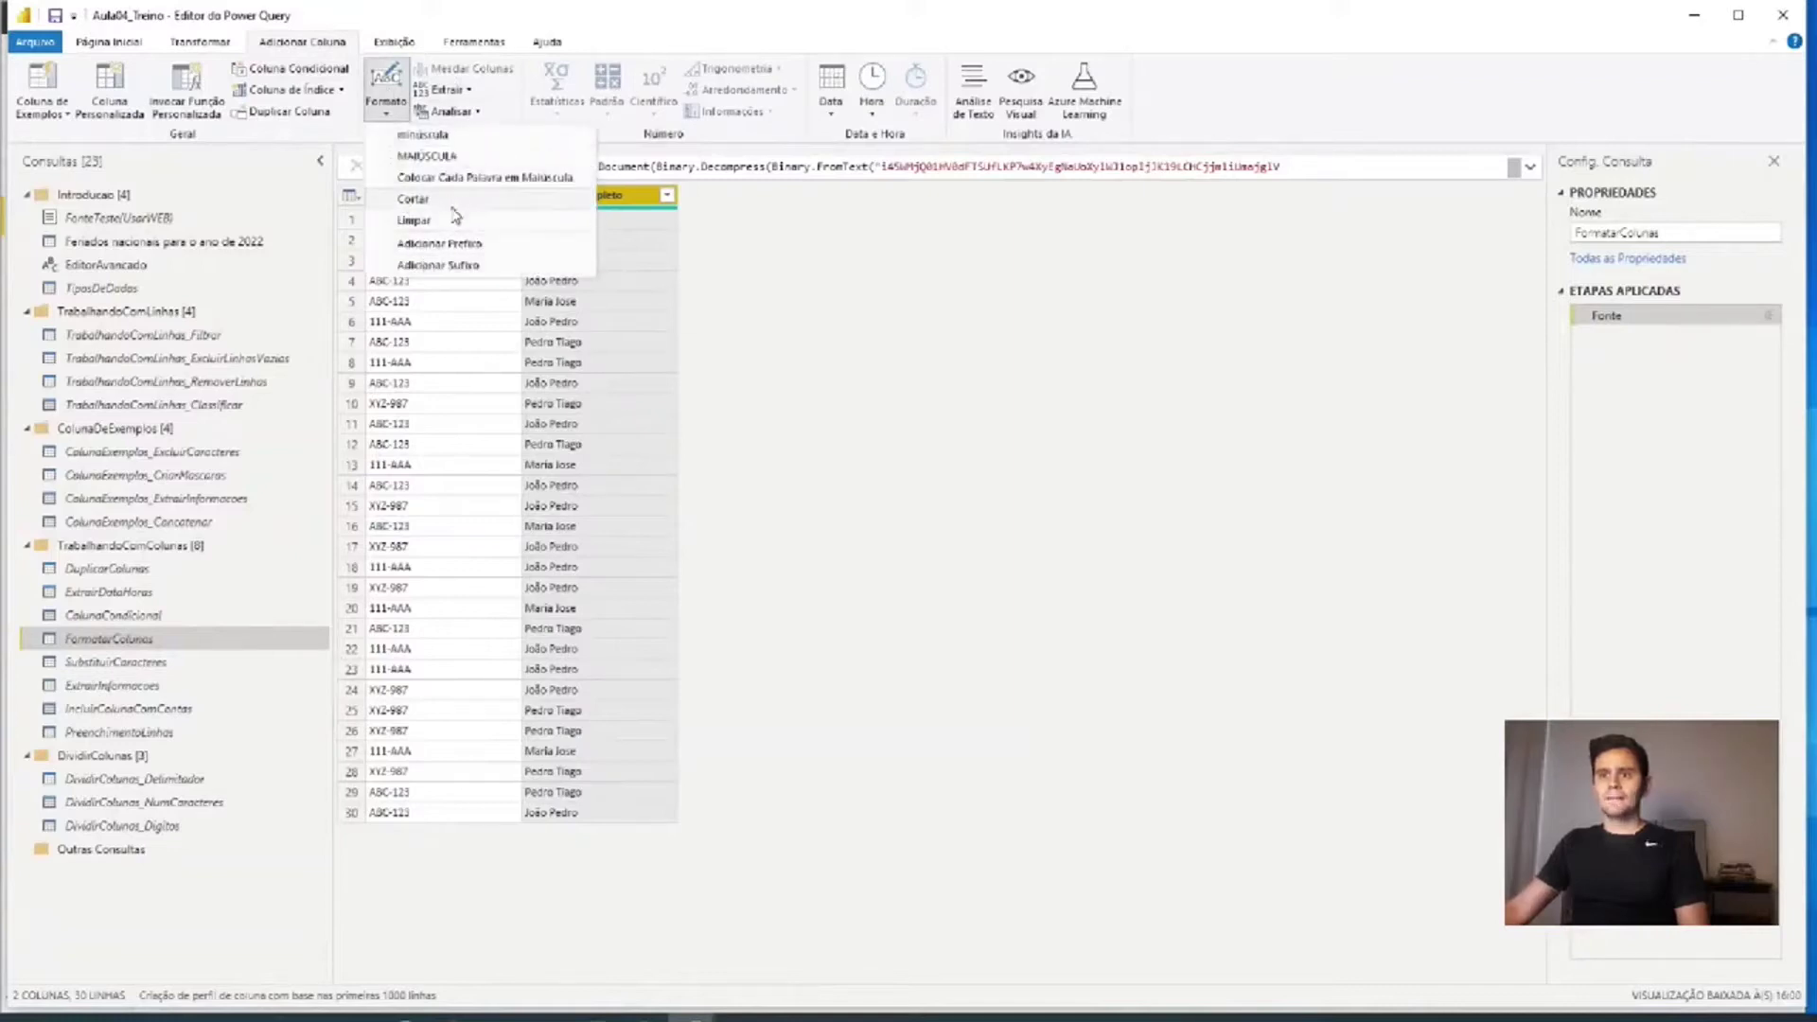
click(451, 268)
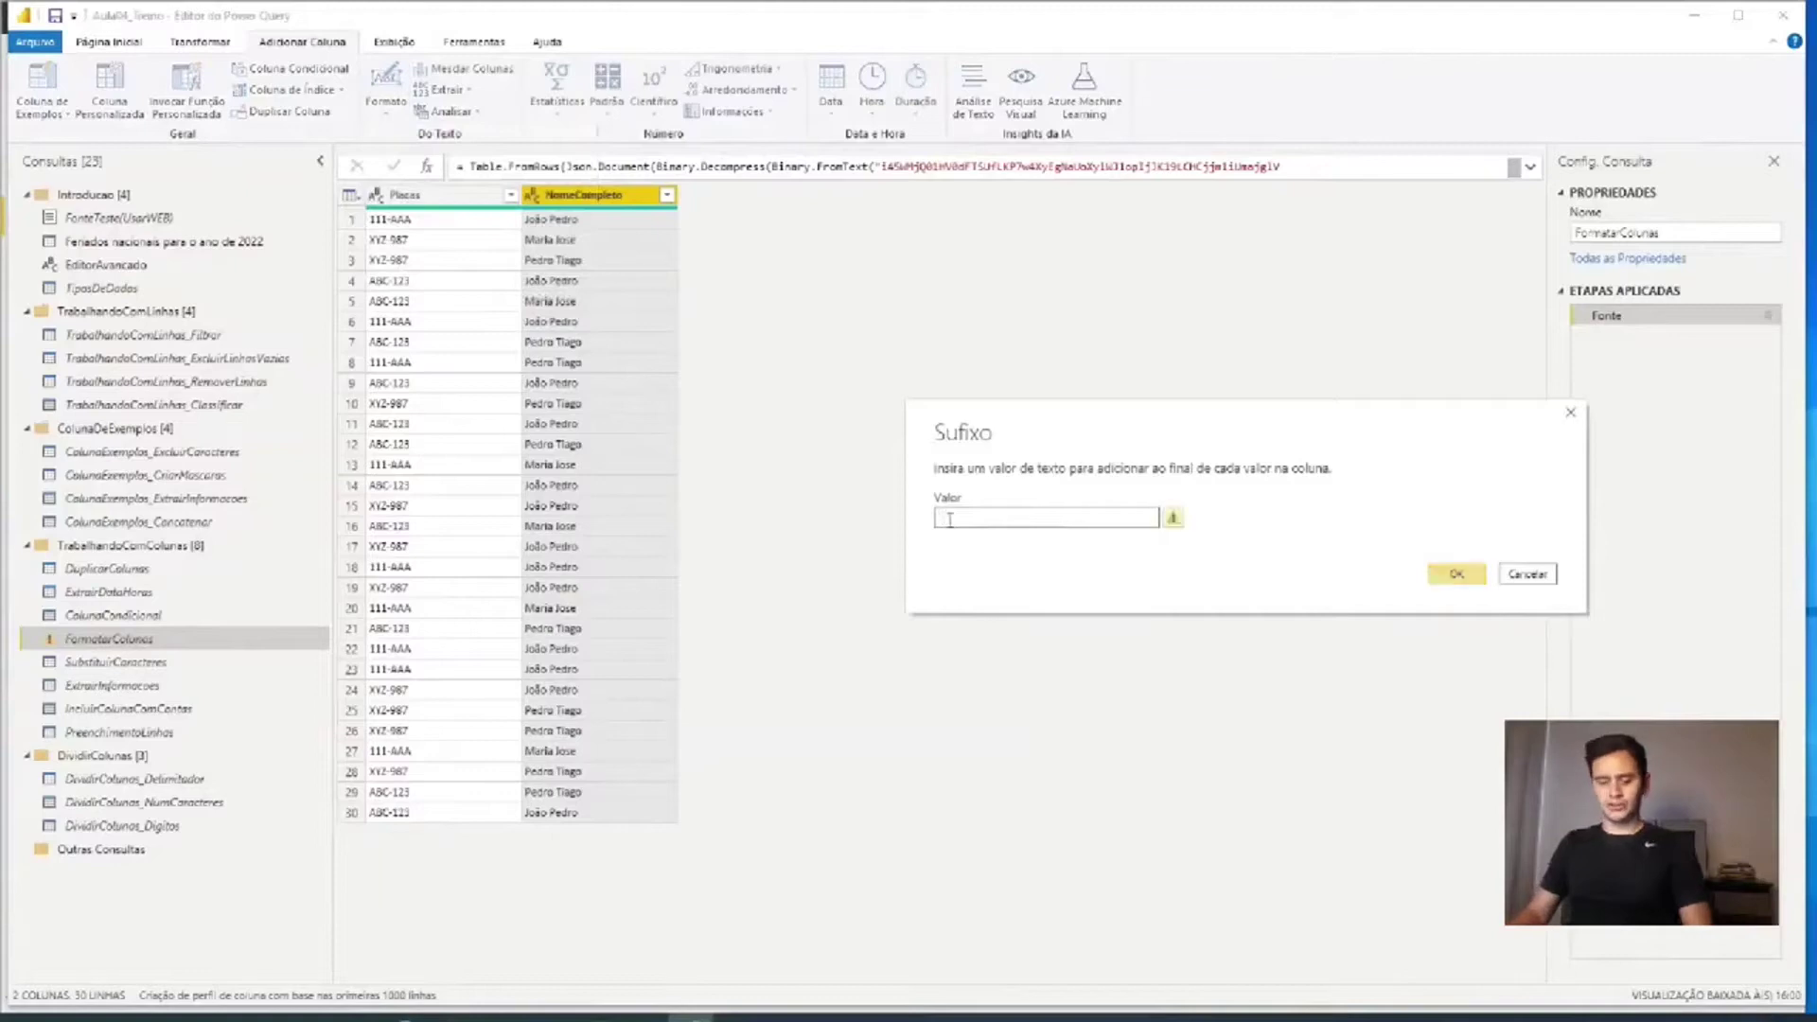
click(1457, 573)
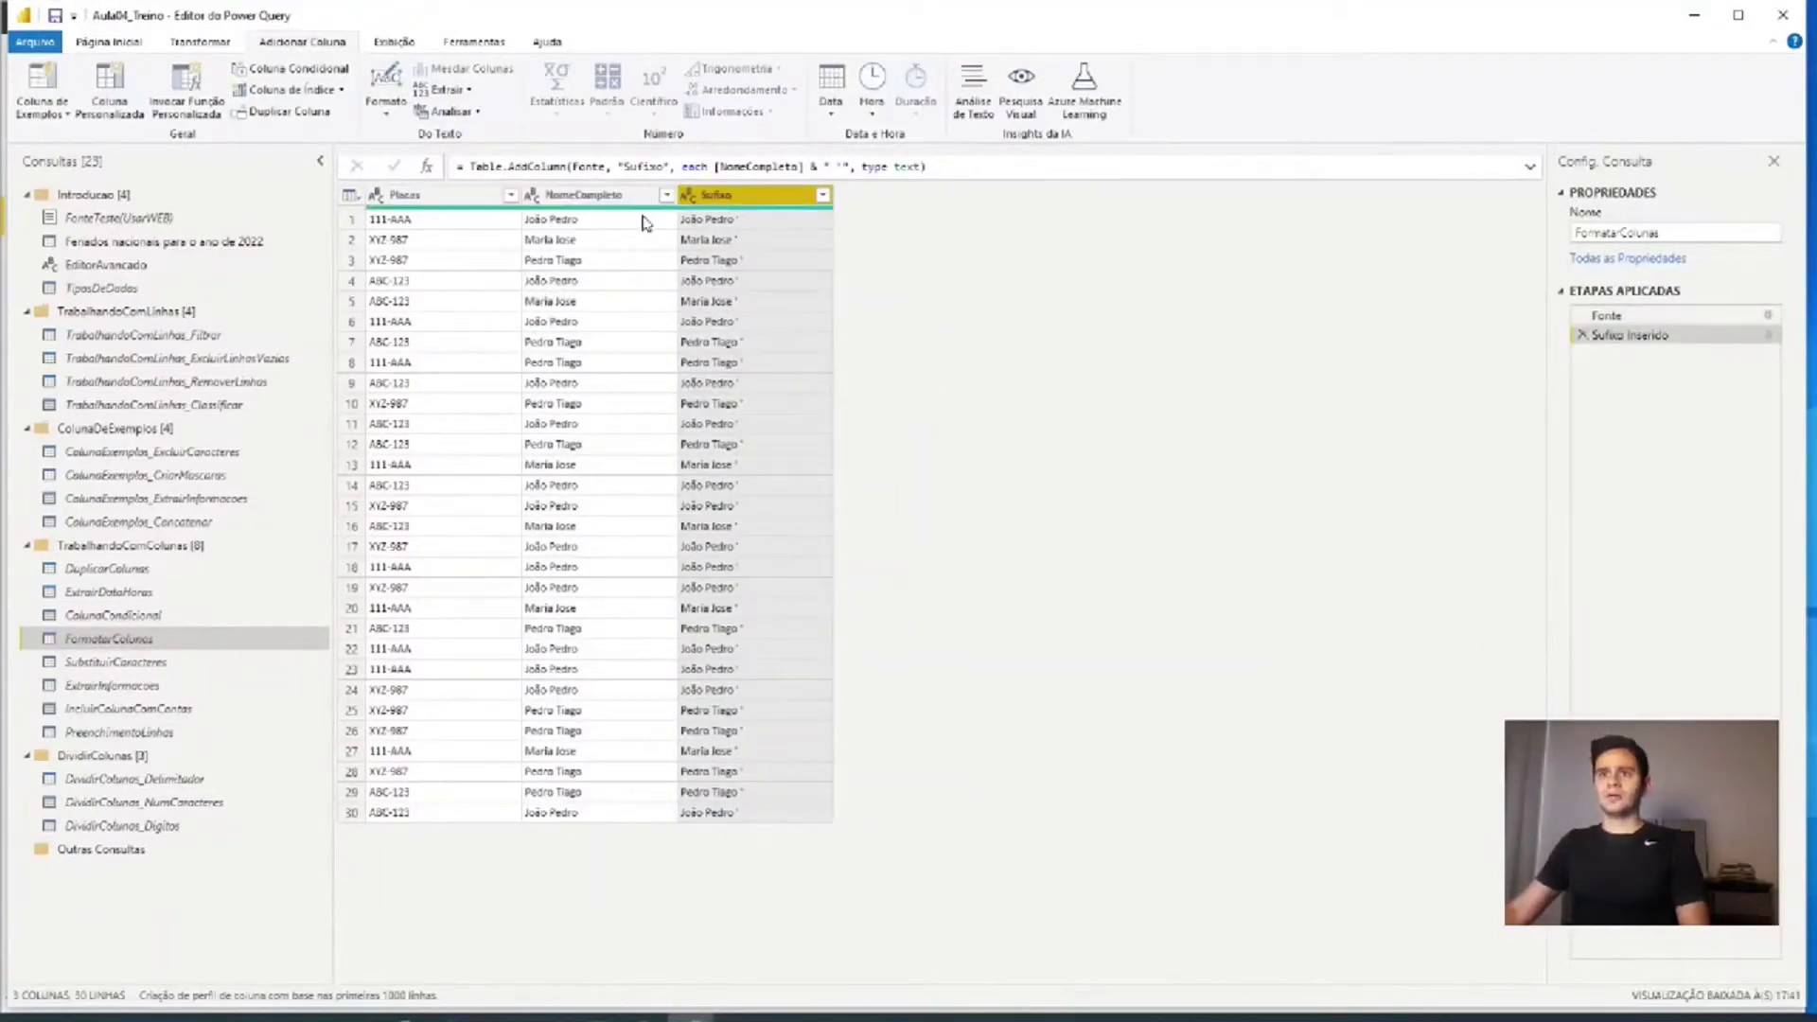
click(748, 281)
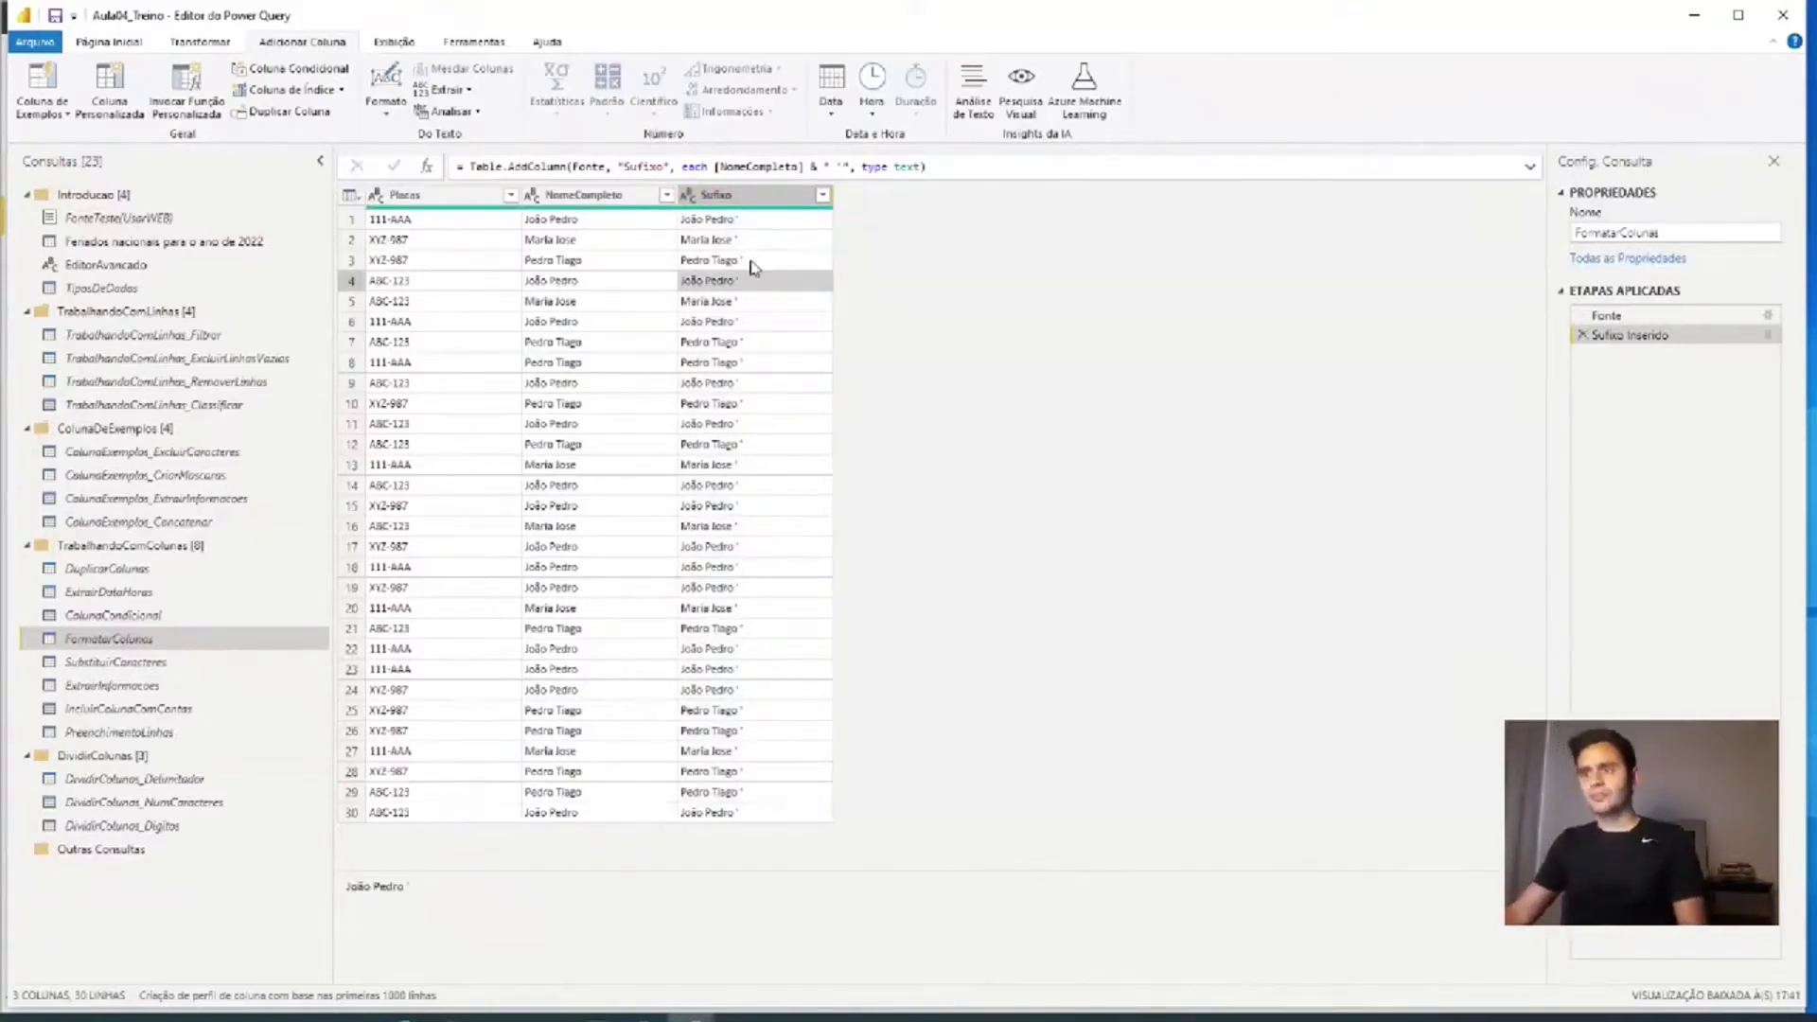
click(786, 228)
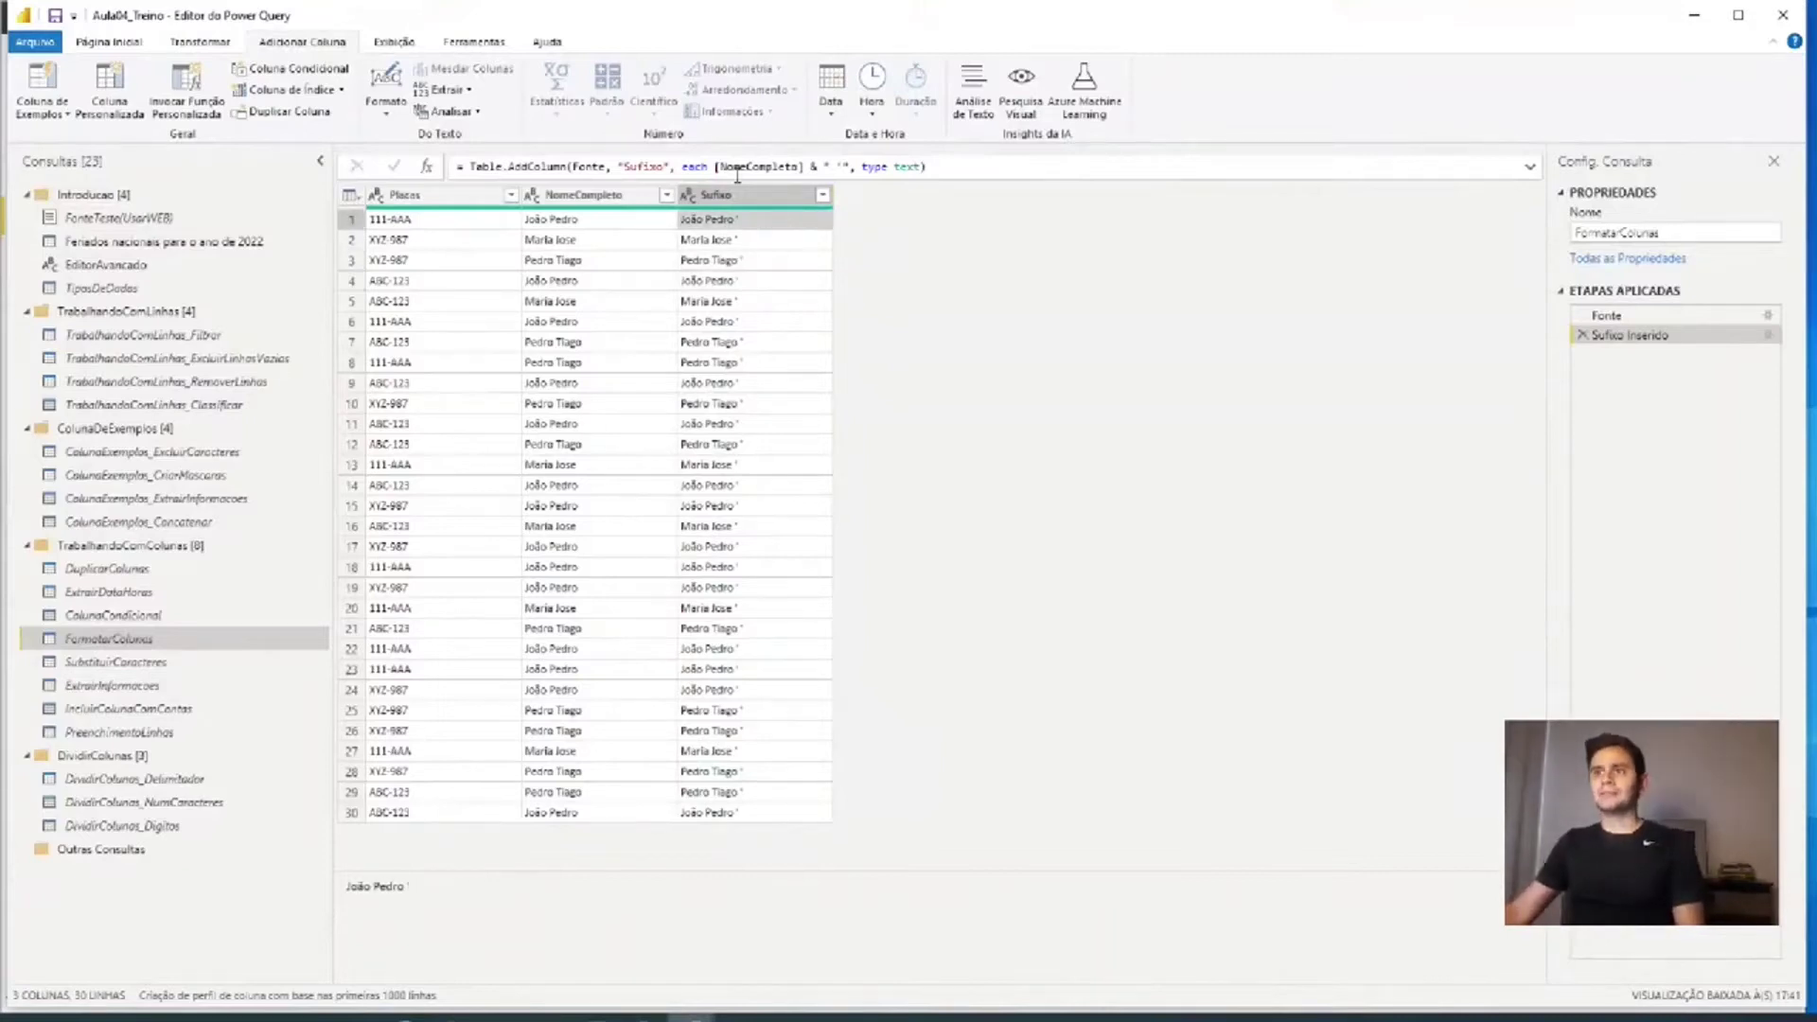
- Add a column extracting the Sufixo text before the ' delimiter, and compare its cell previews with a NomeCompleto value for trailing spaces
click(462, 90)
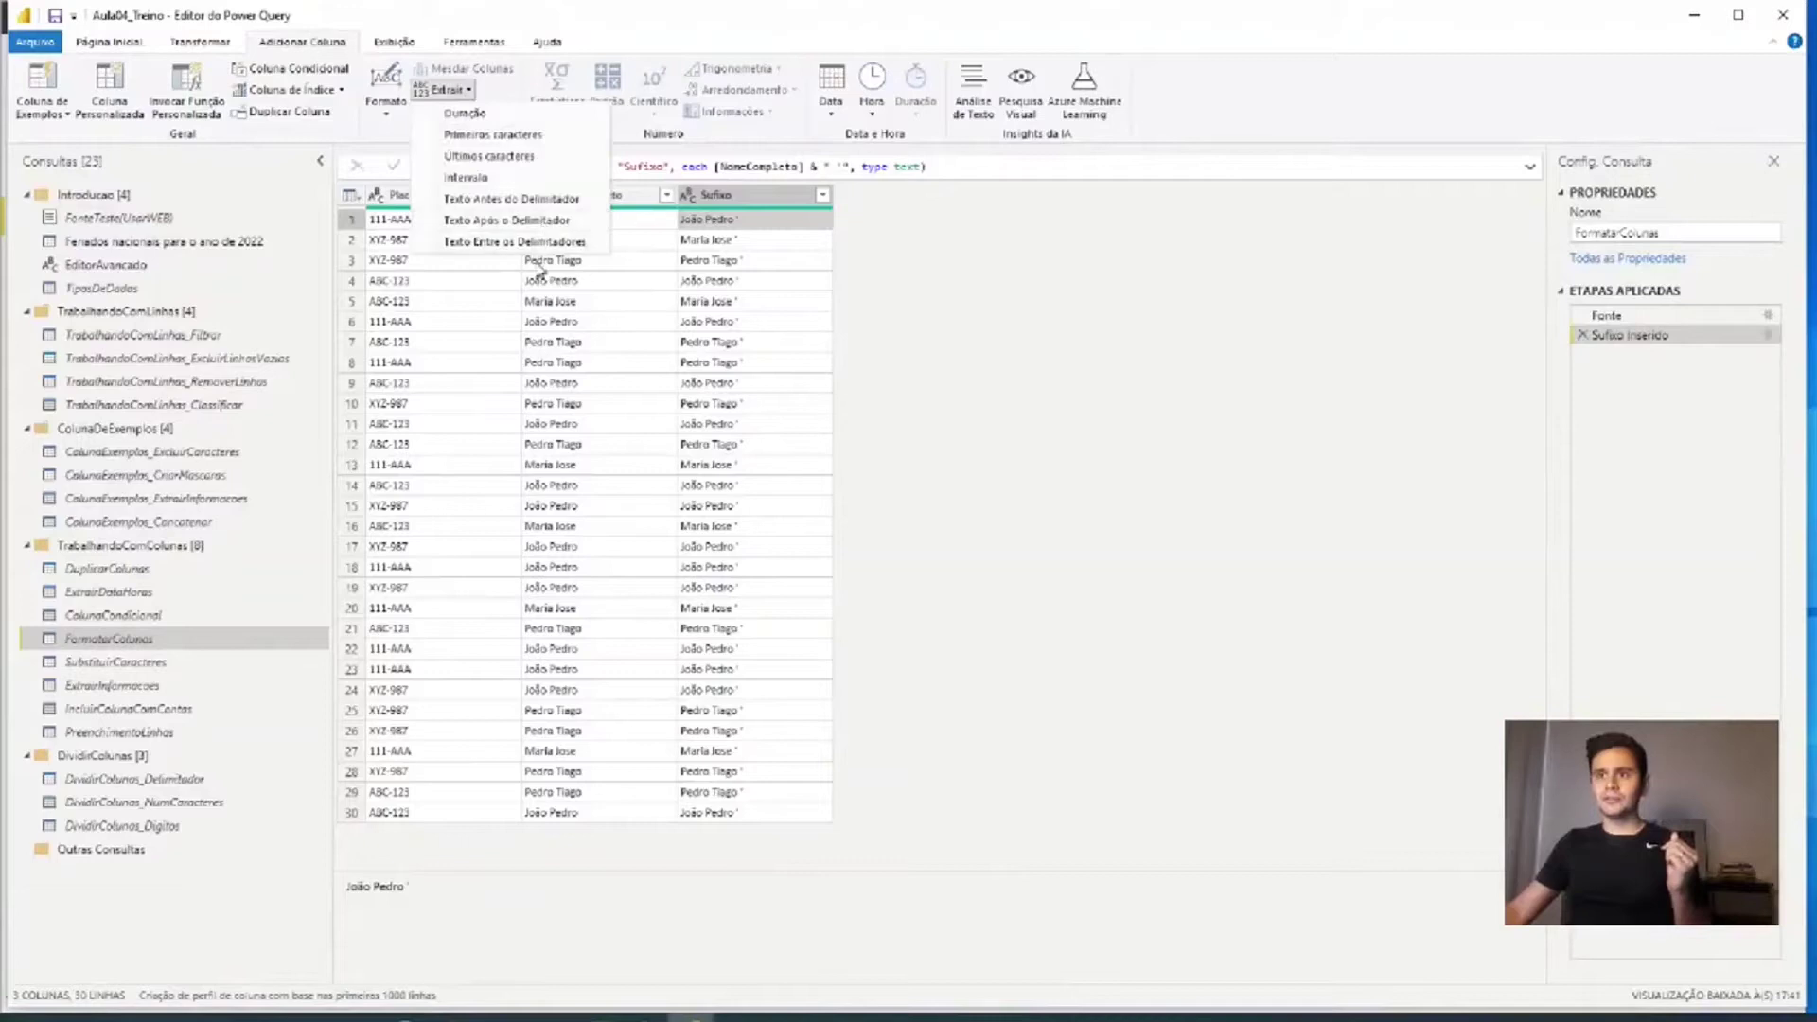
click(548, 200)
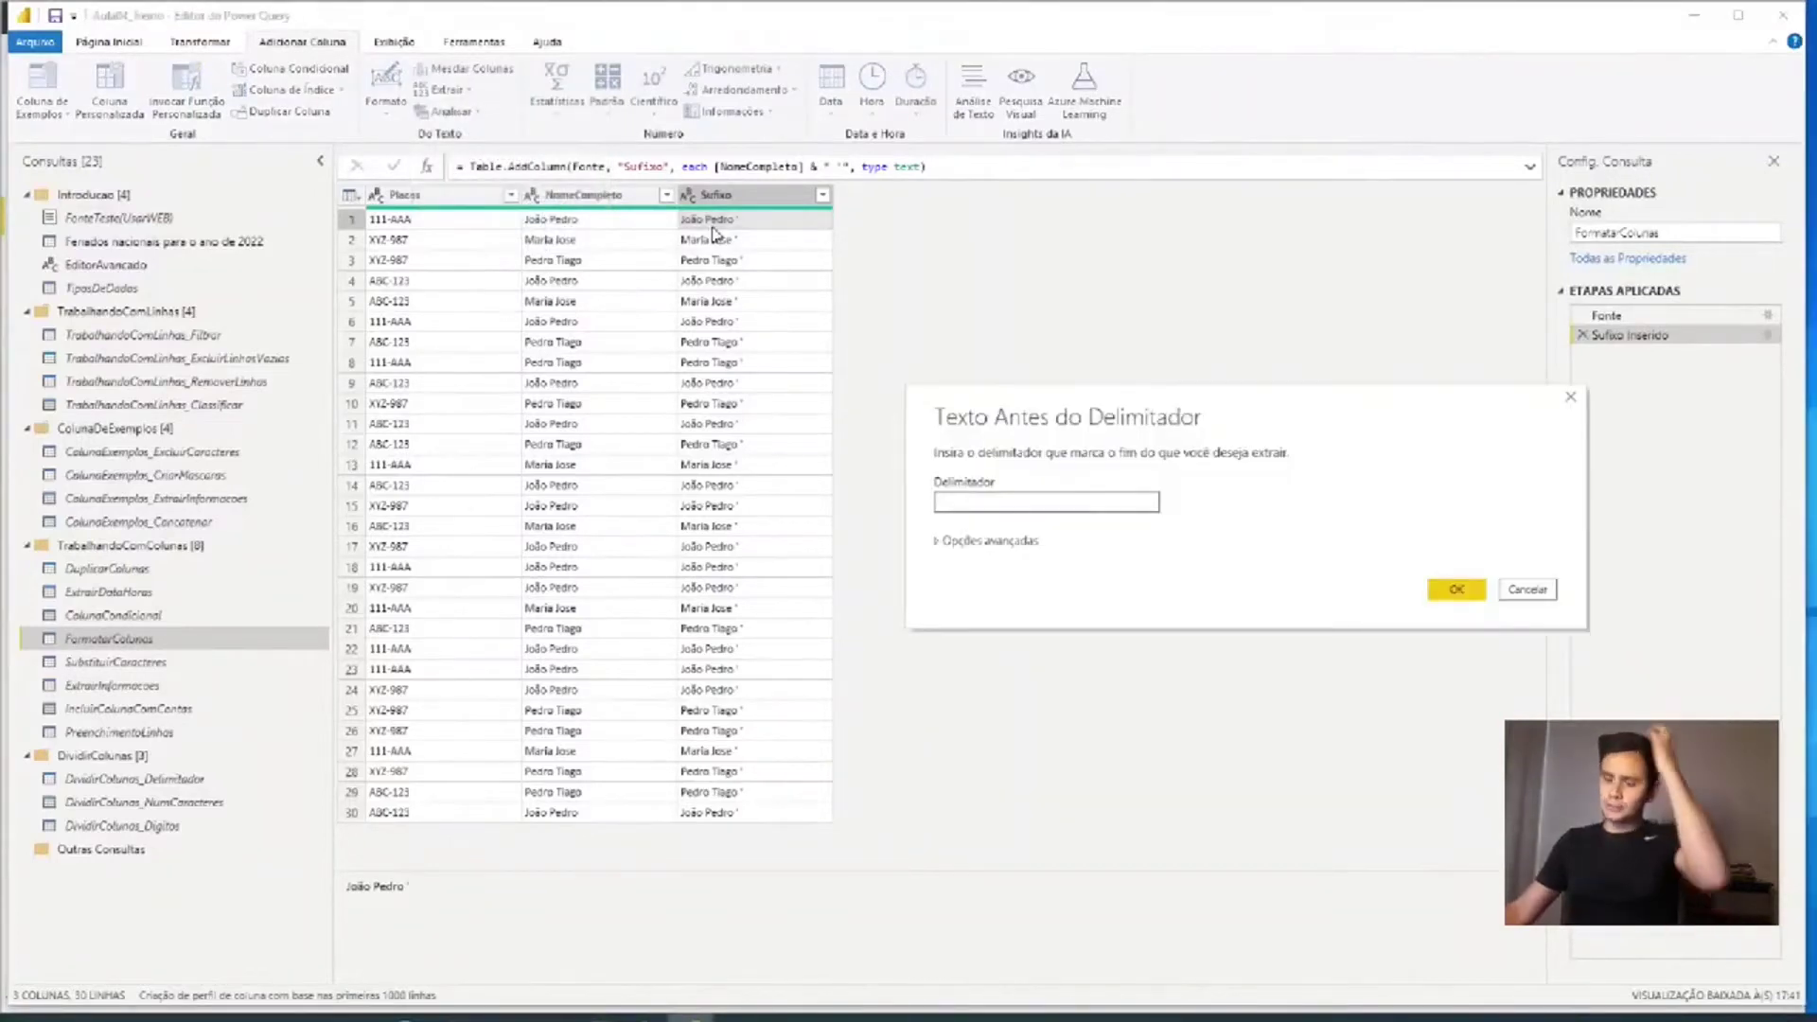
text(')
key(Return)
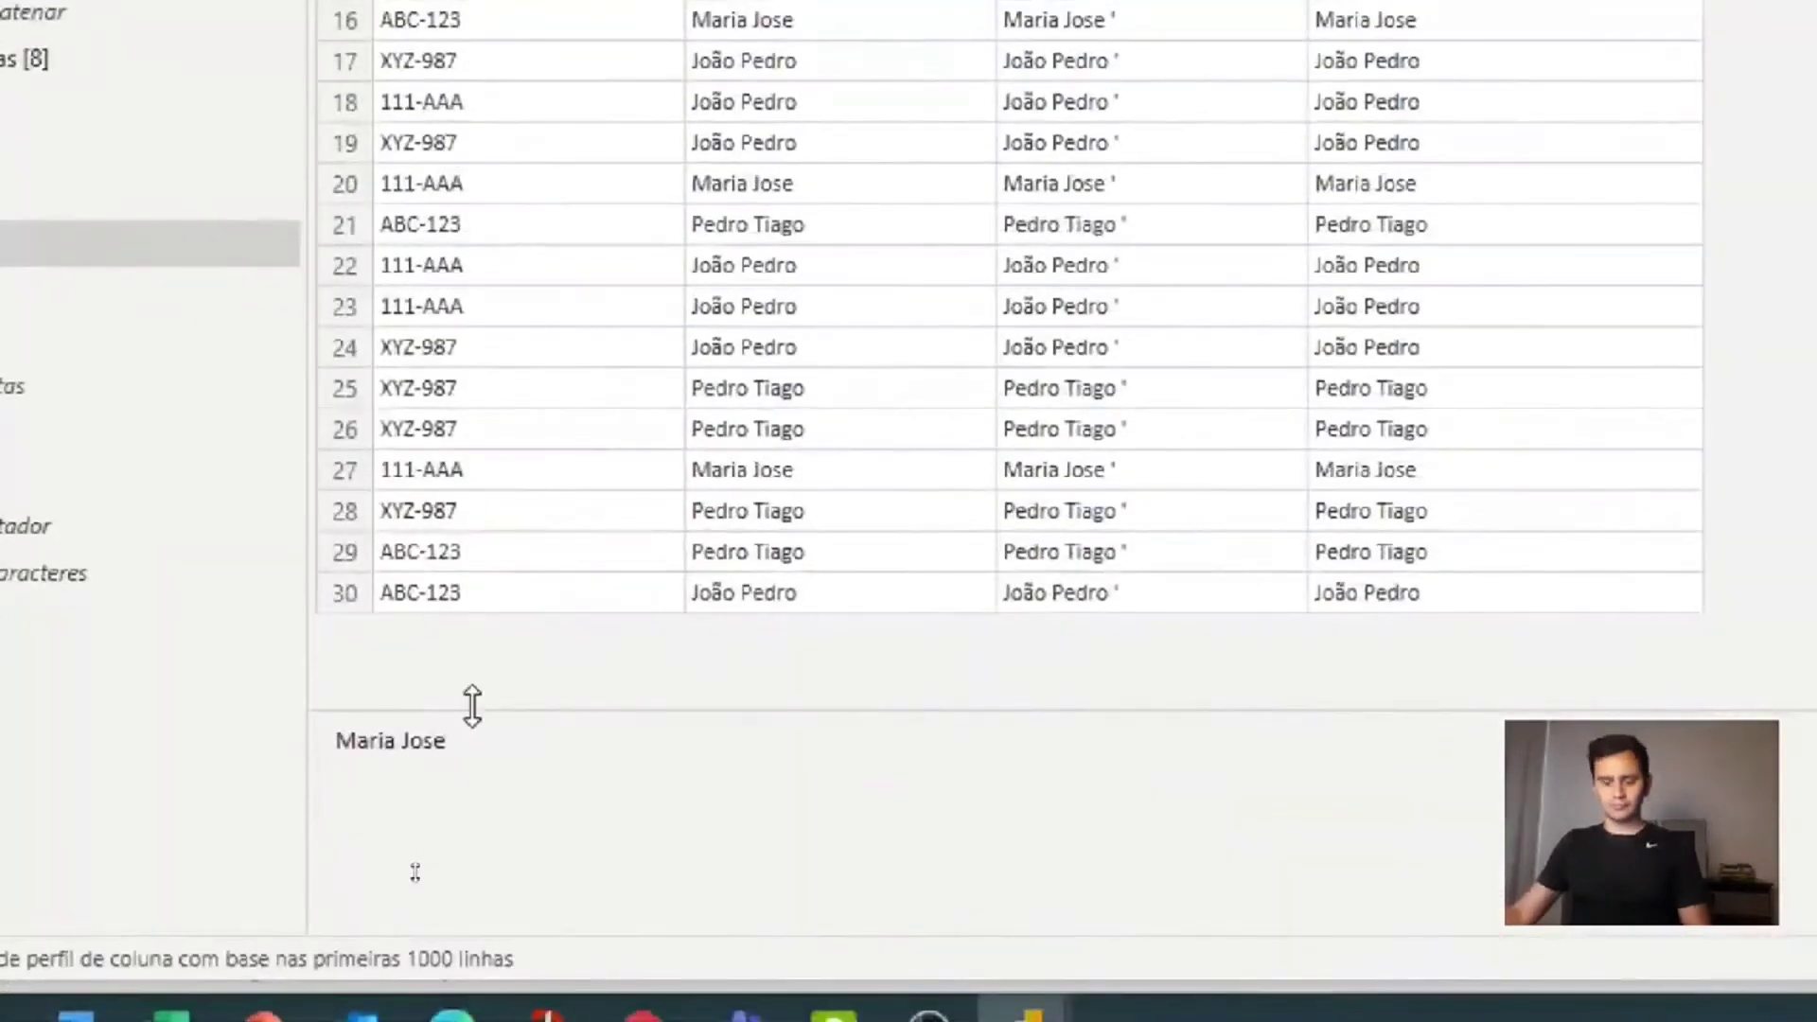
drag(525, 743, 339, 746)
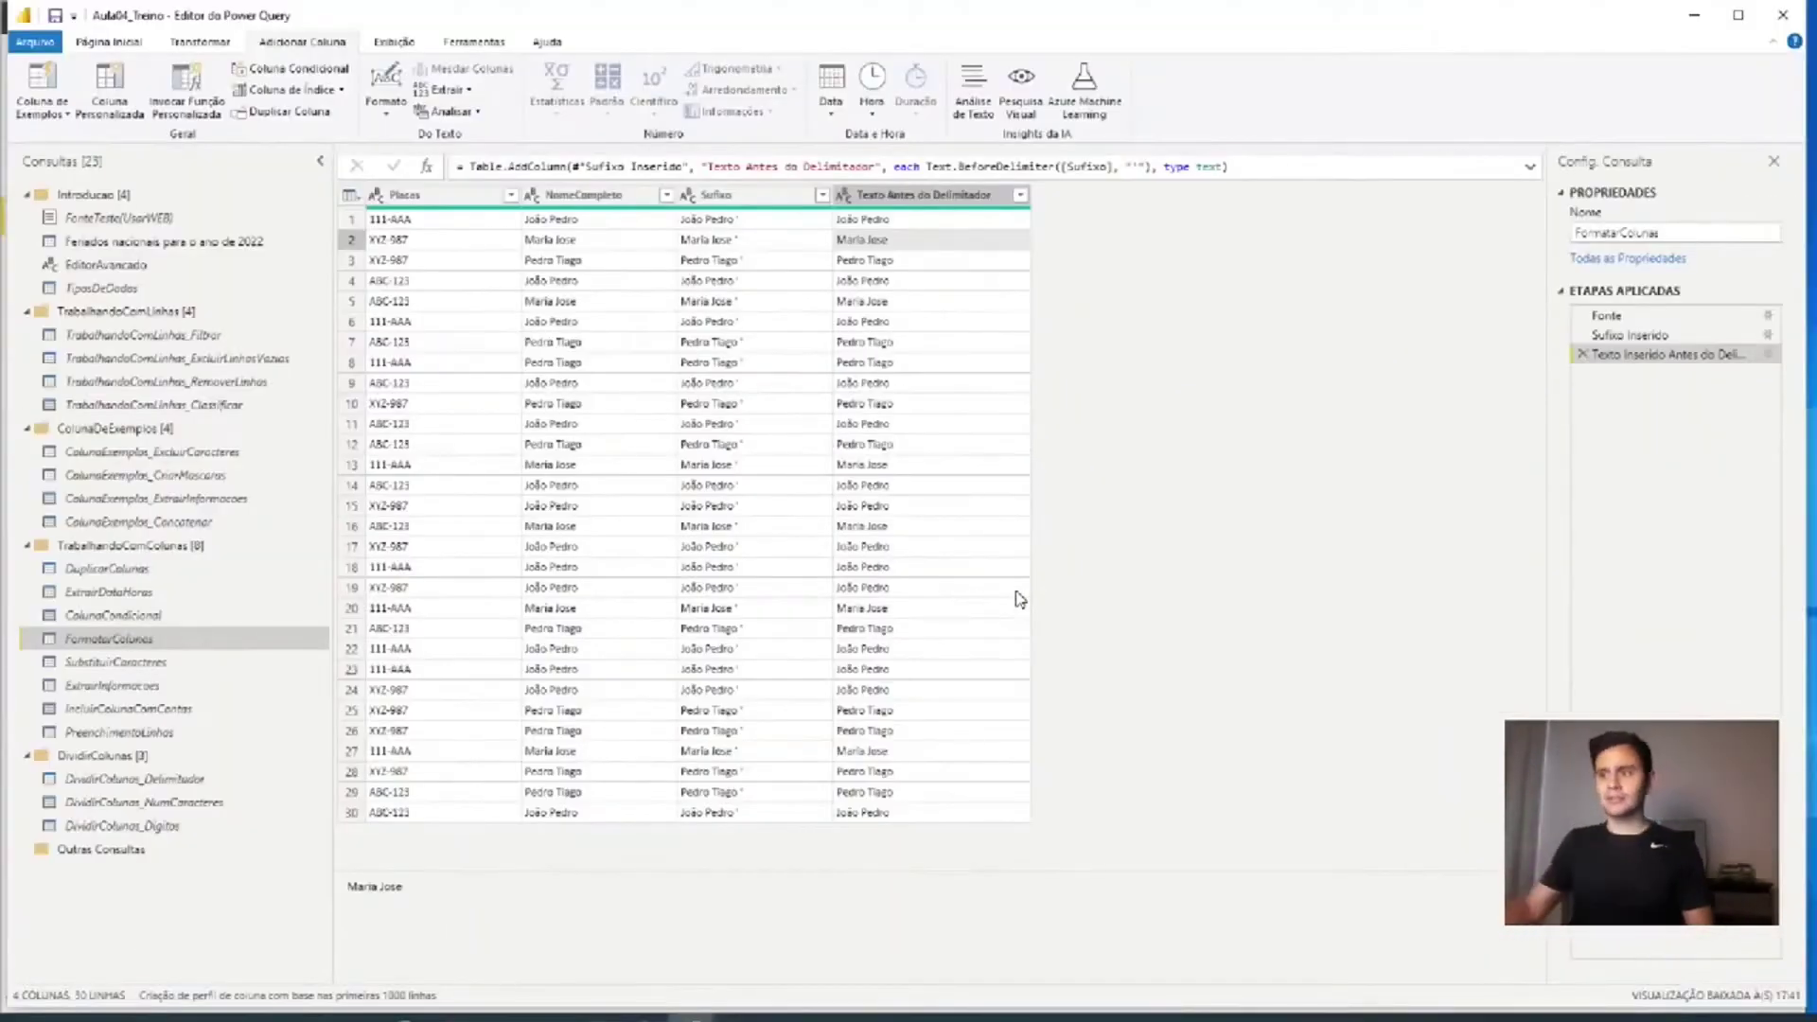
click(587, 321)
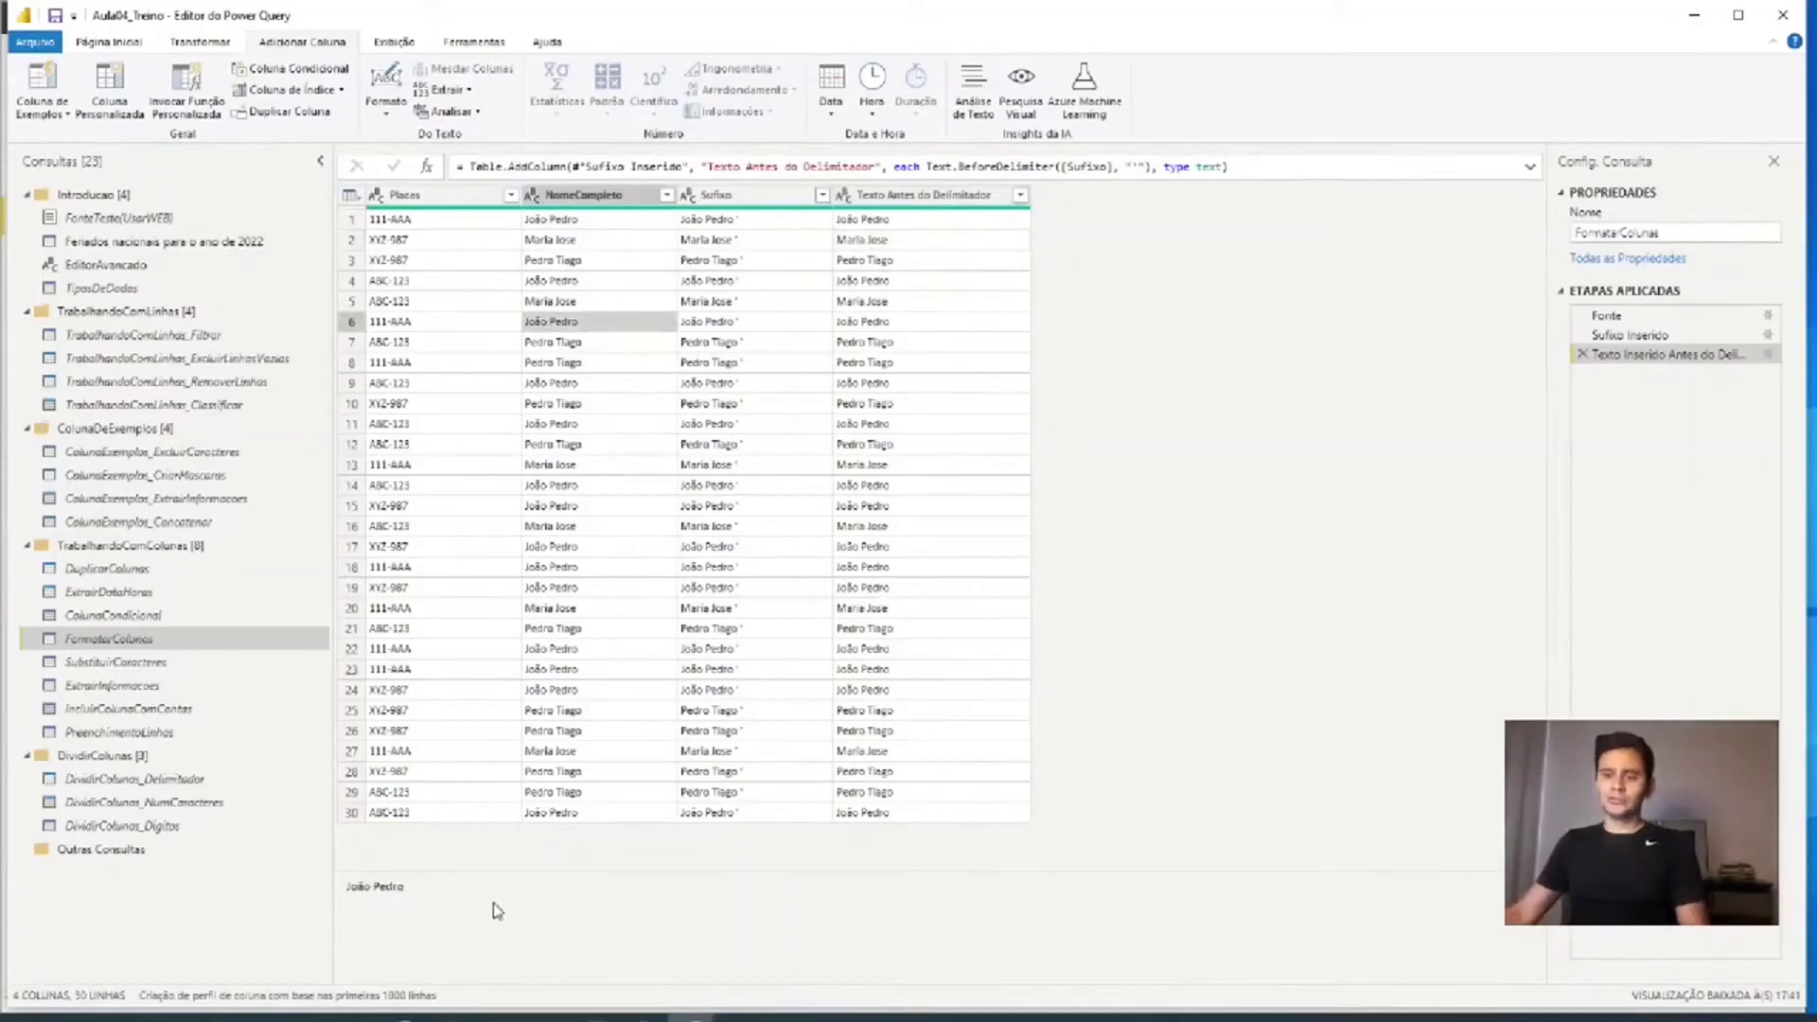
drag(495, 909, 270, 898)
click(891, 567)
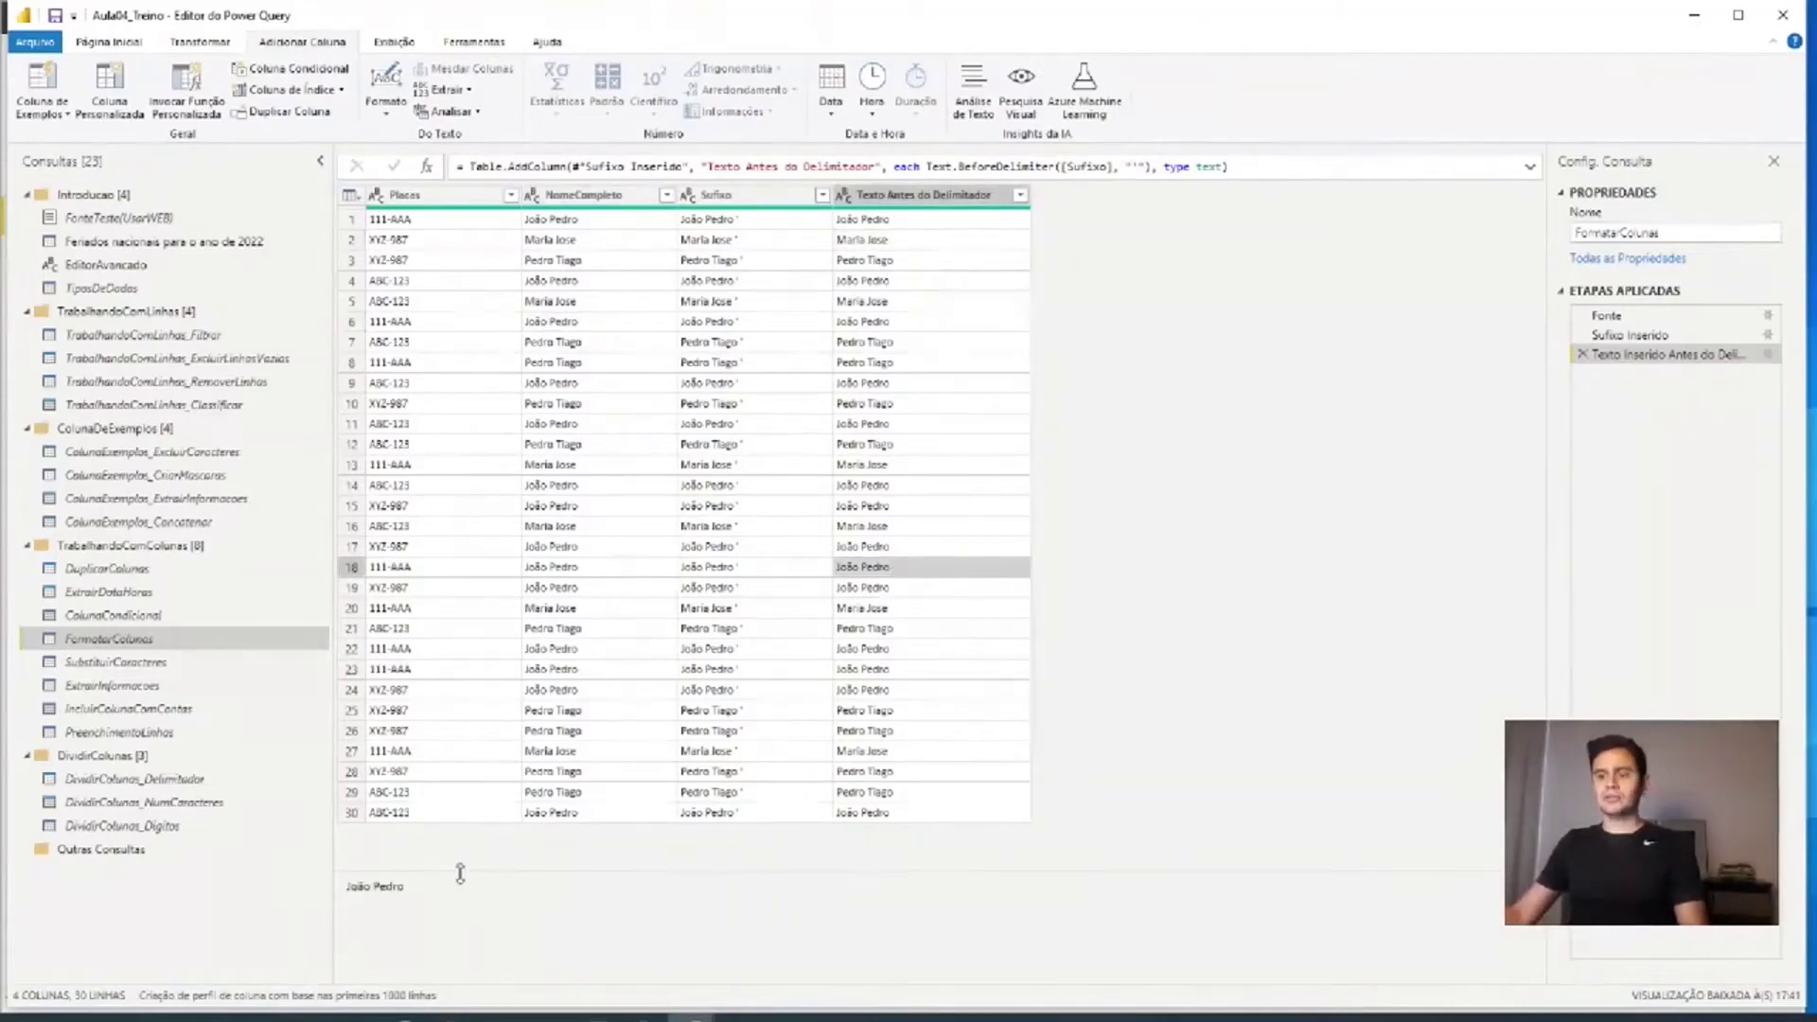
drag(455, 899, 326, 899)
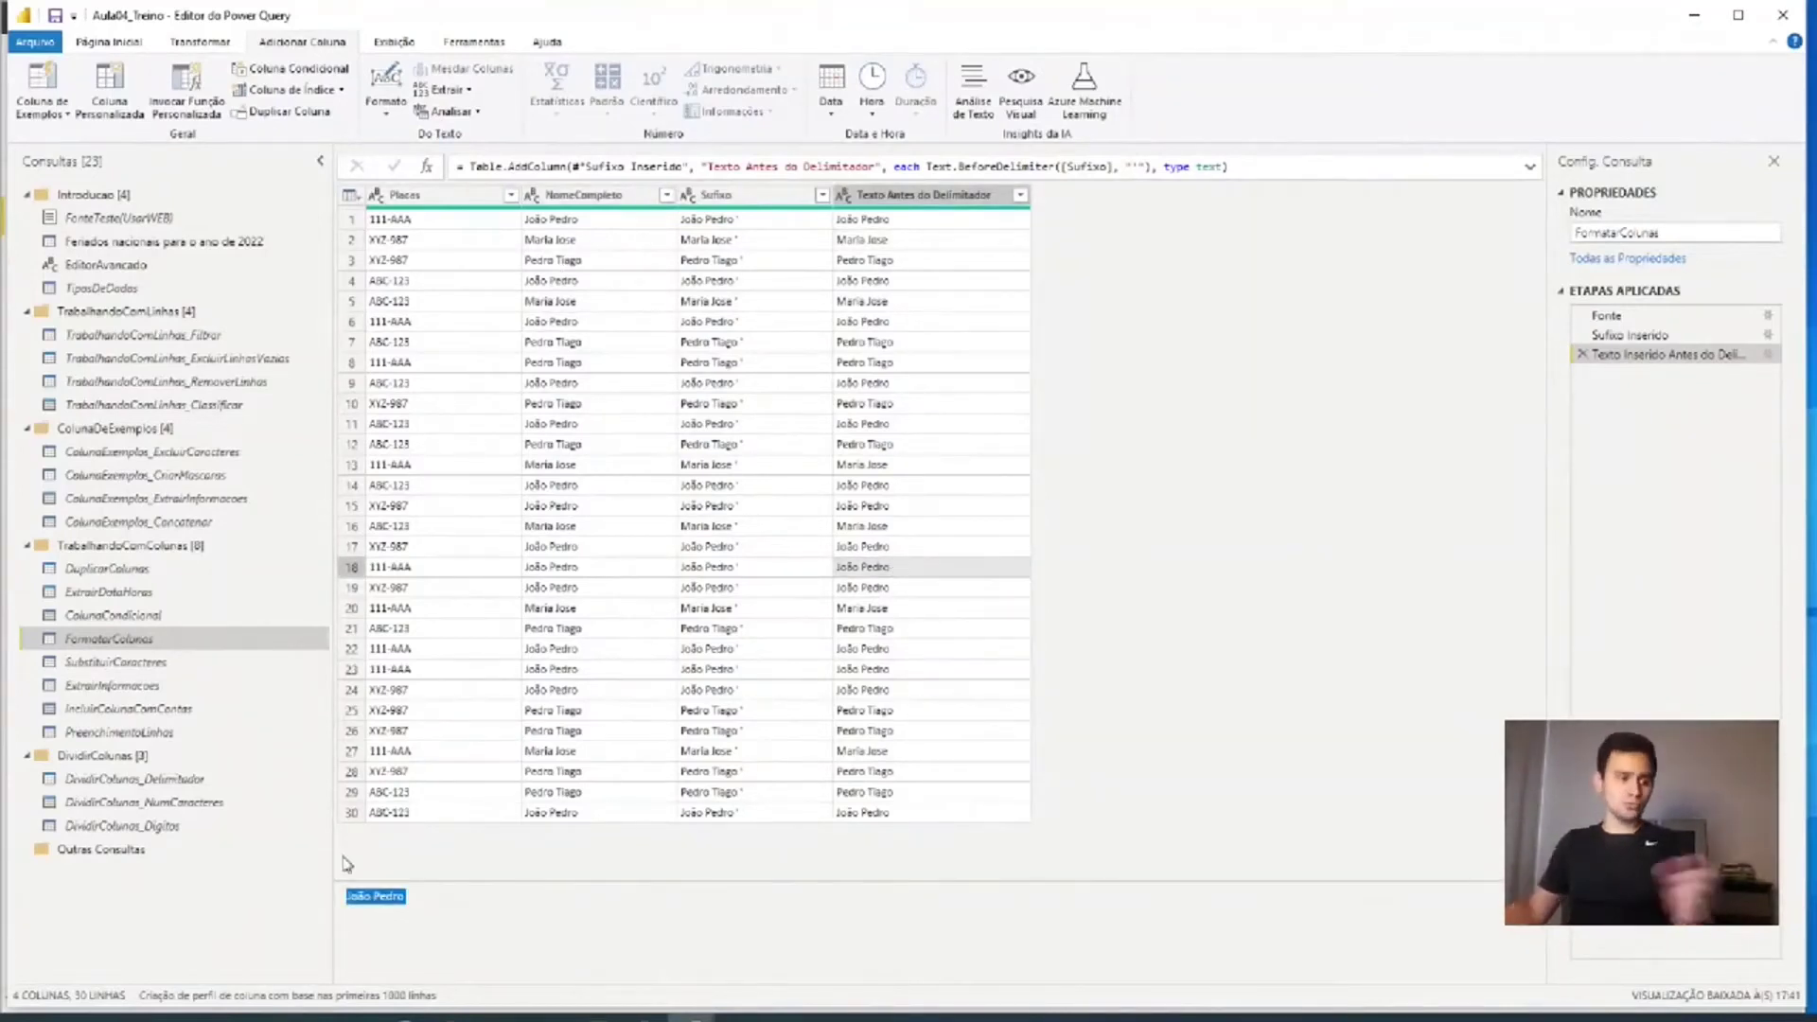
click(932, 327)
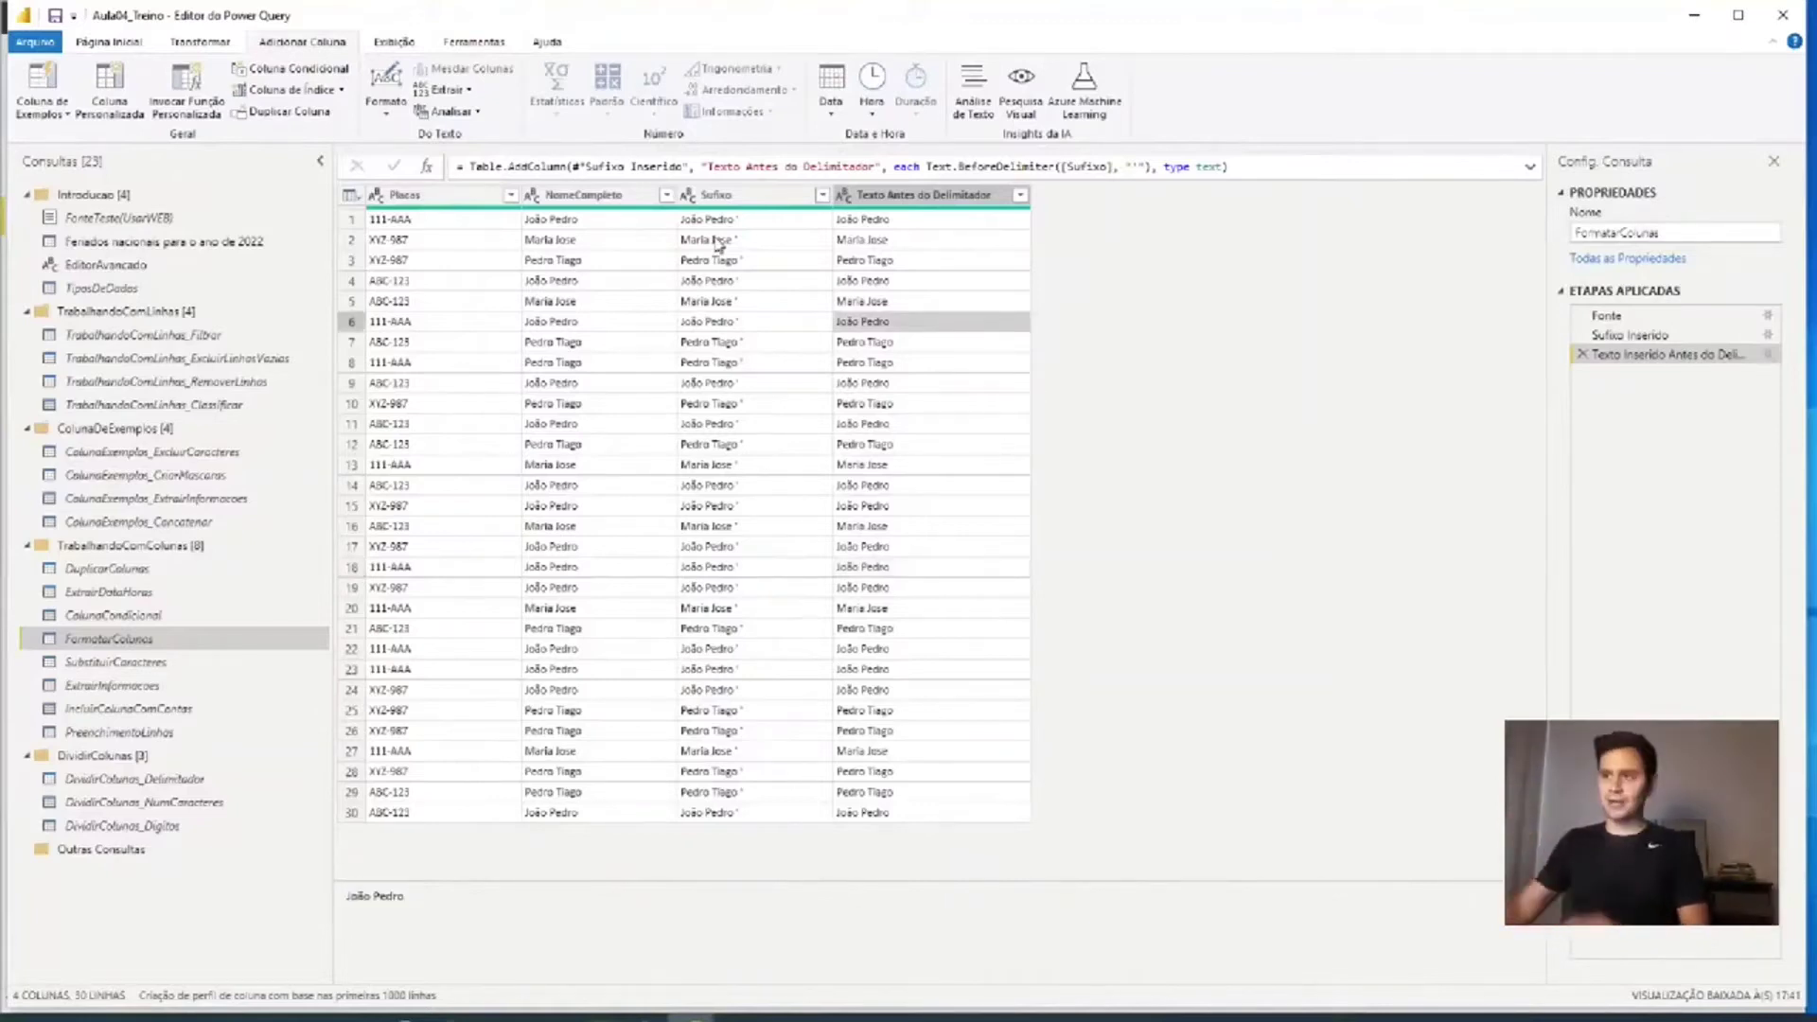
- Add a column that trims the Texto Antes do Delimitador values with Cortar, and compare the trimmed and untrimmed text in row 30
click(941, 196)
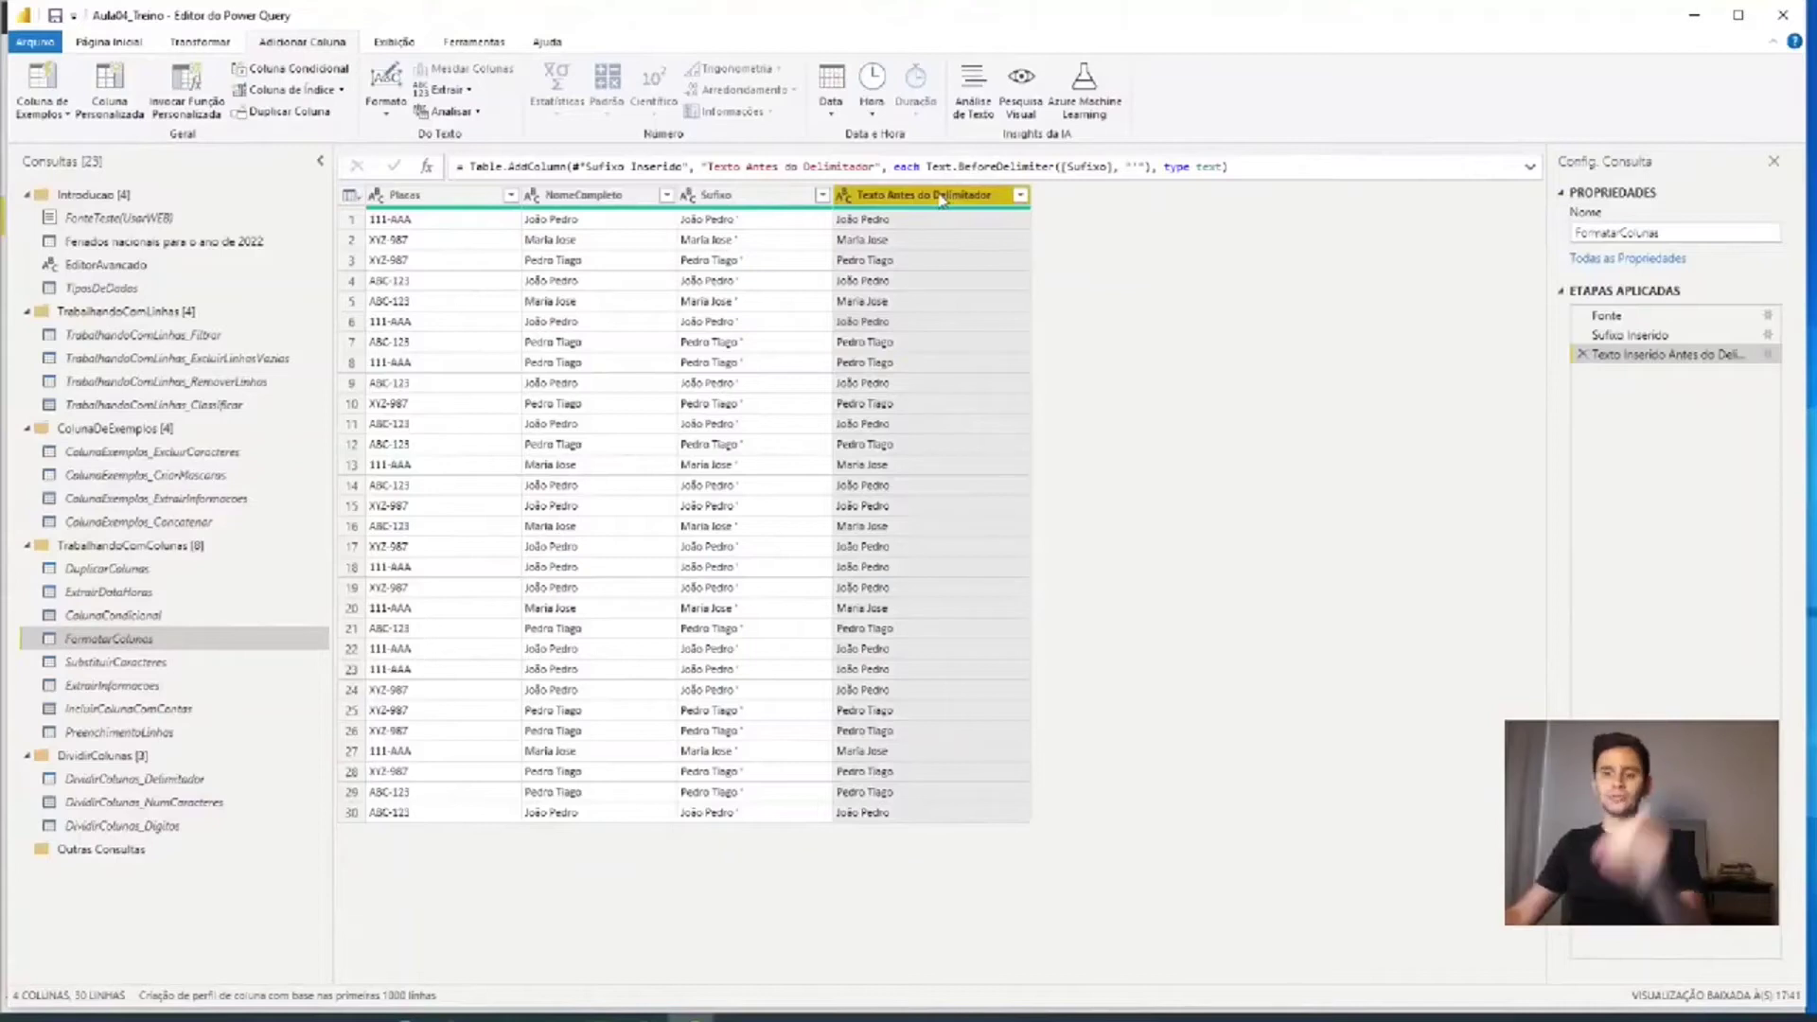
click(401, 111)
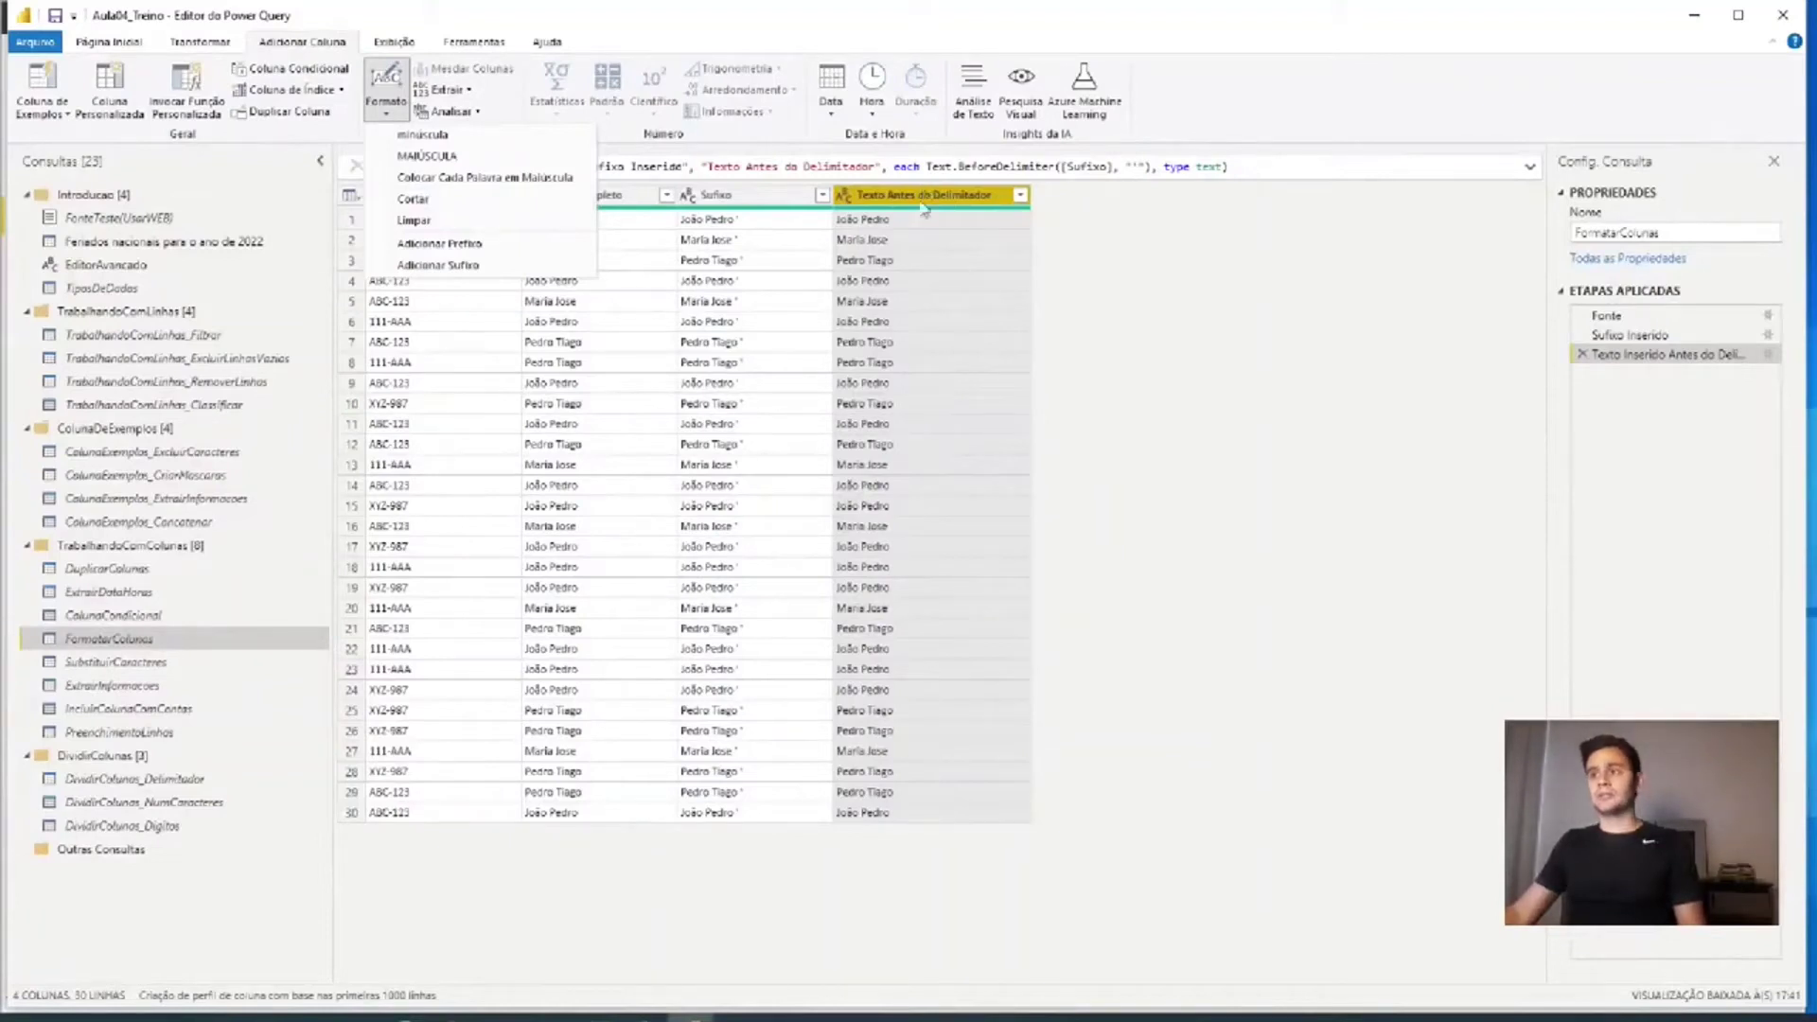
click(440, 201)
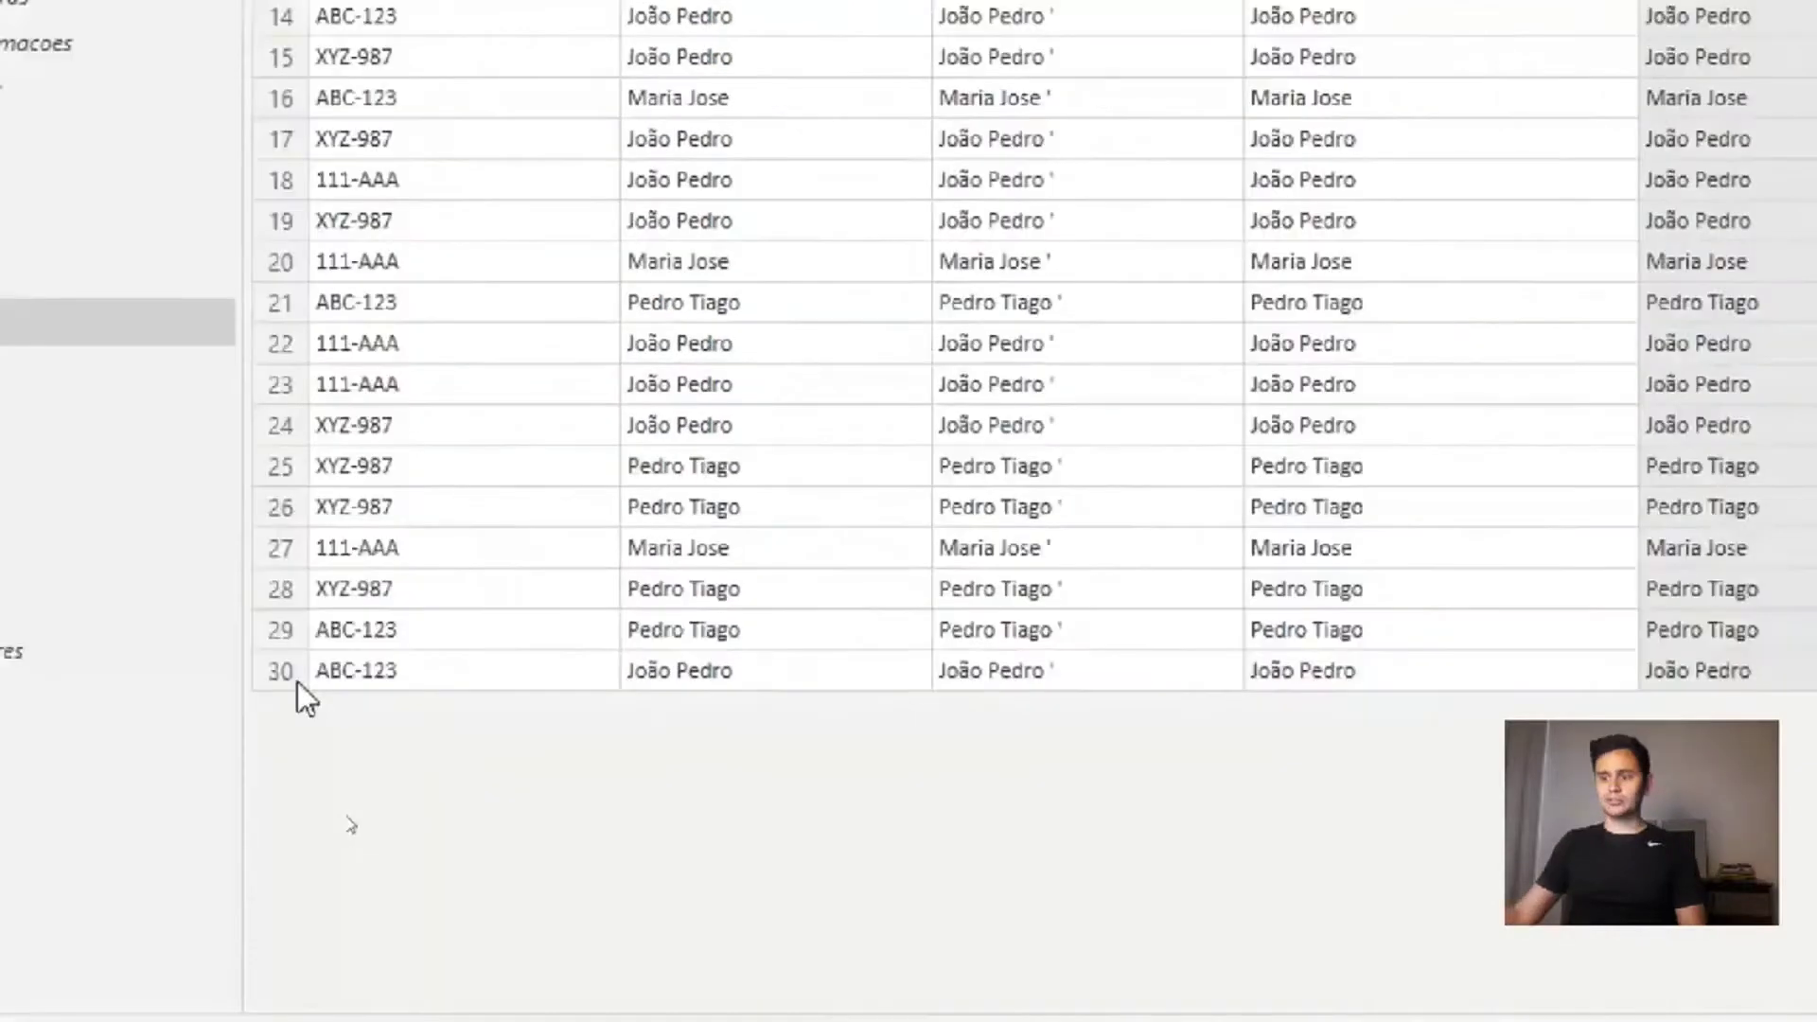
click(1442, 672)
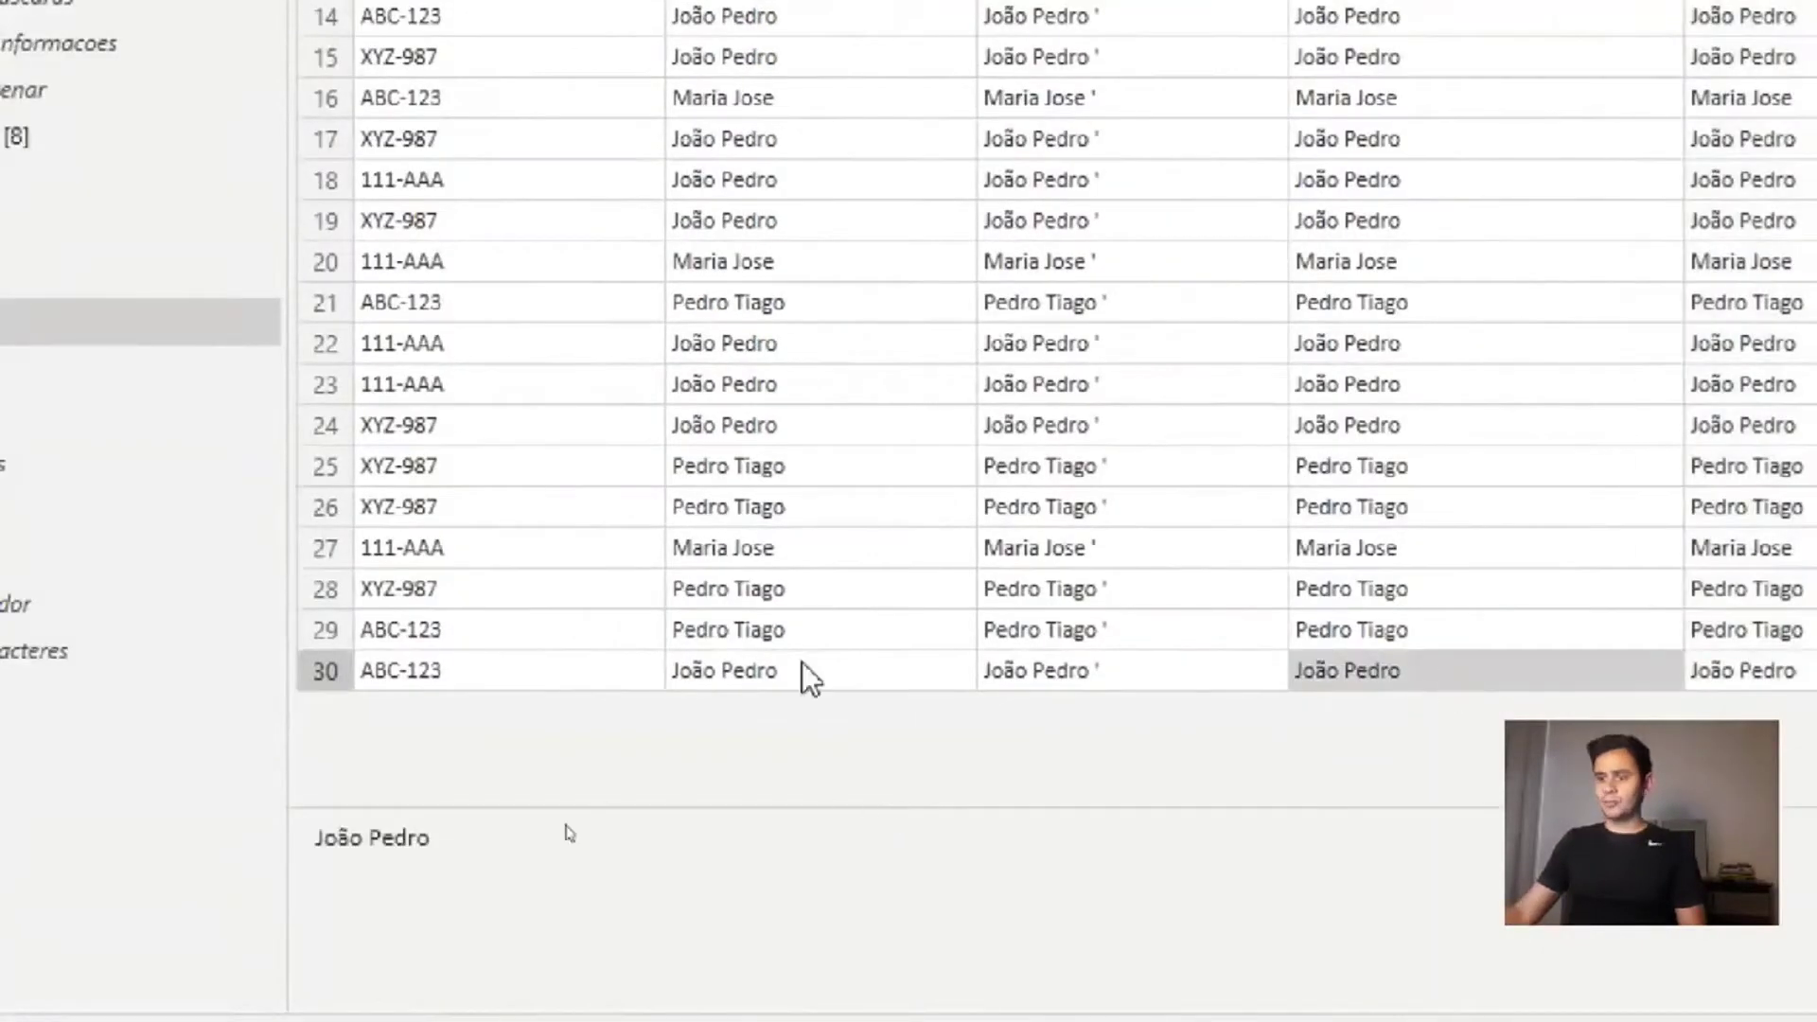
drag(445, 840, 259, 835)
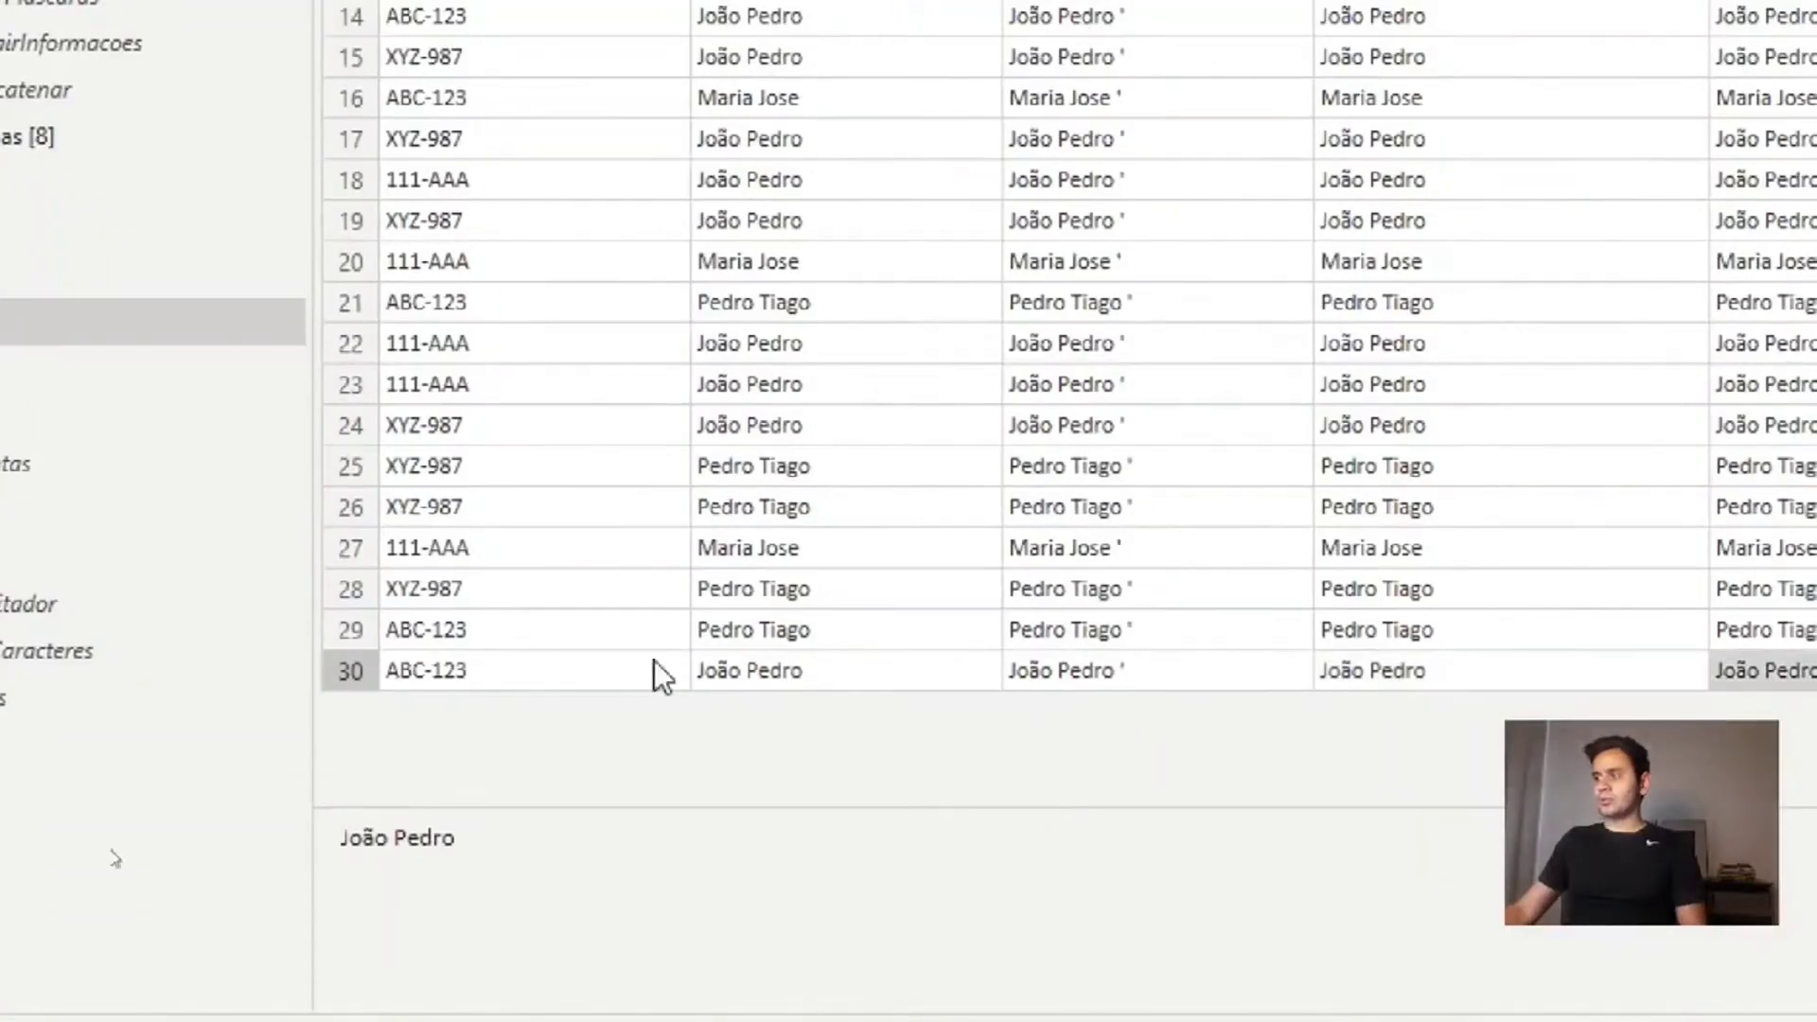
drag(553, 839, 338, 839)
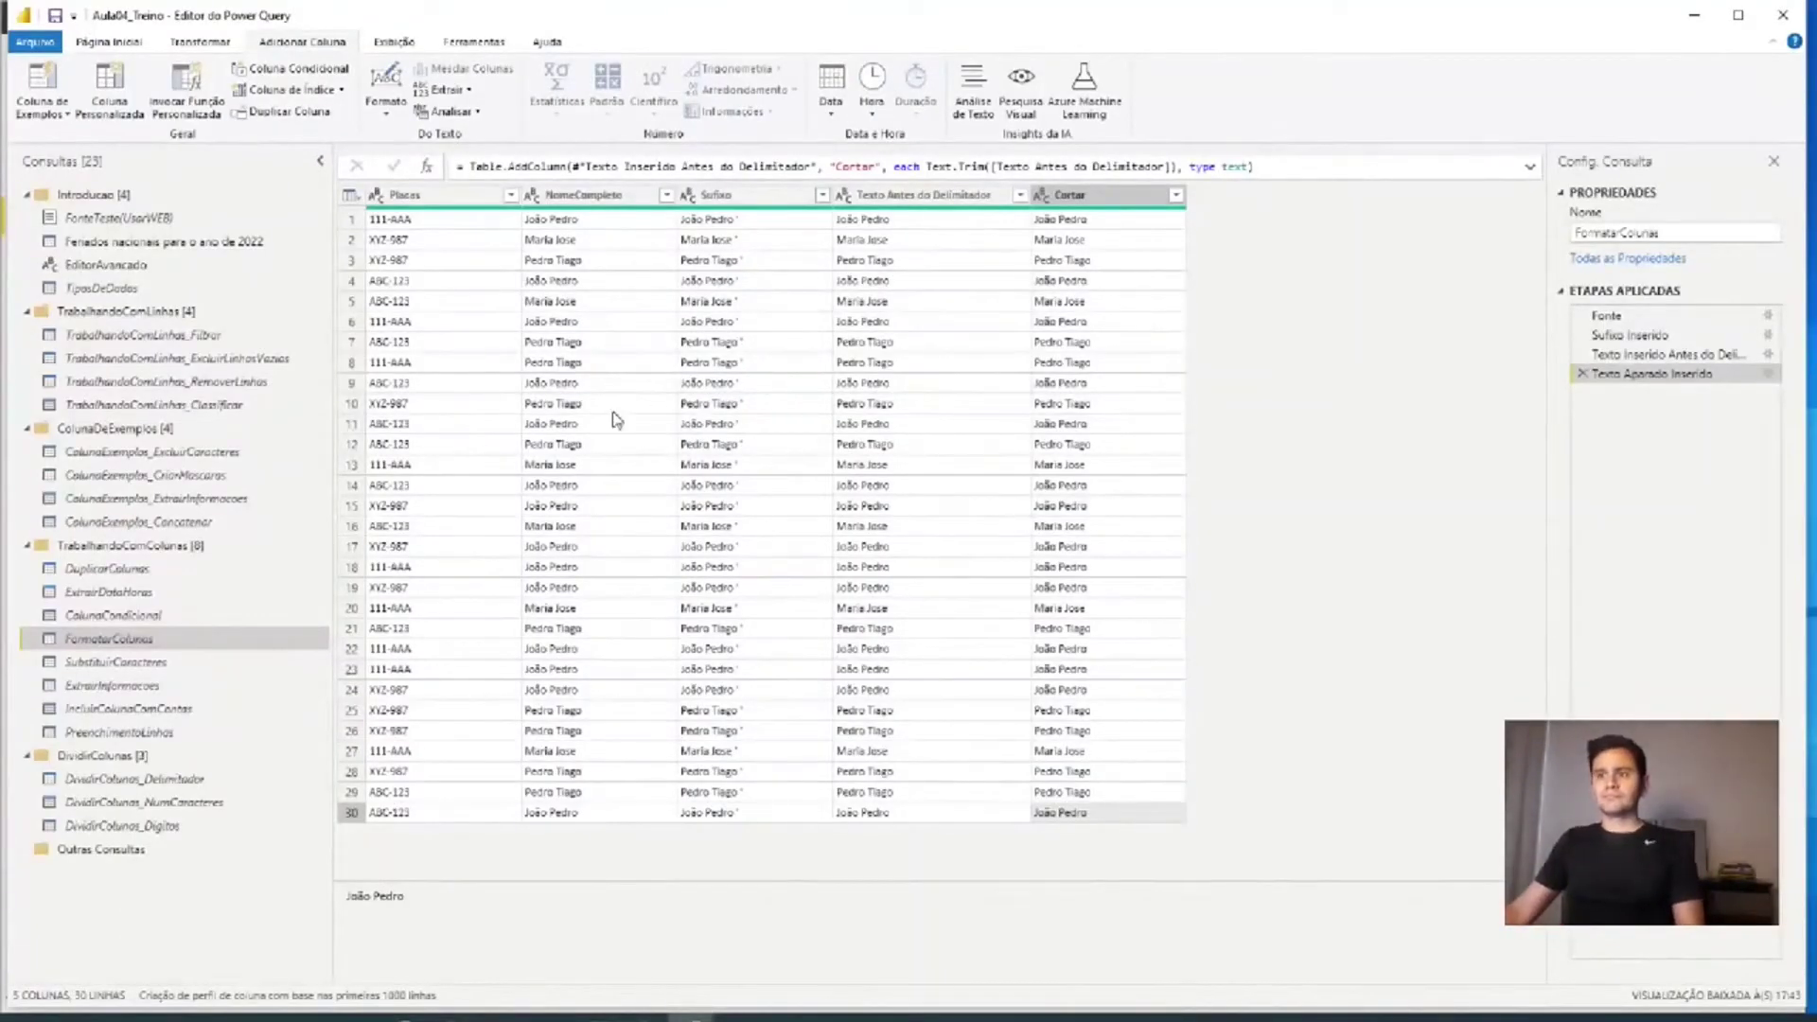
click(806, 343)
click(863, 445)
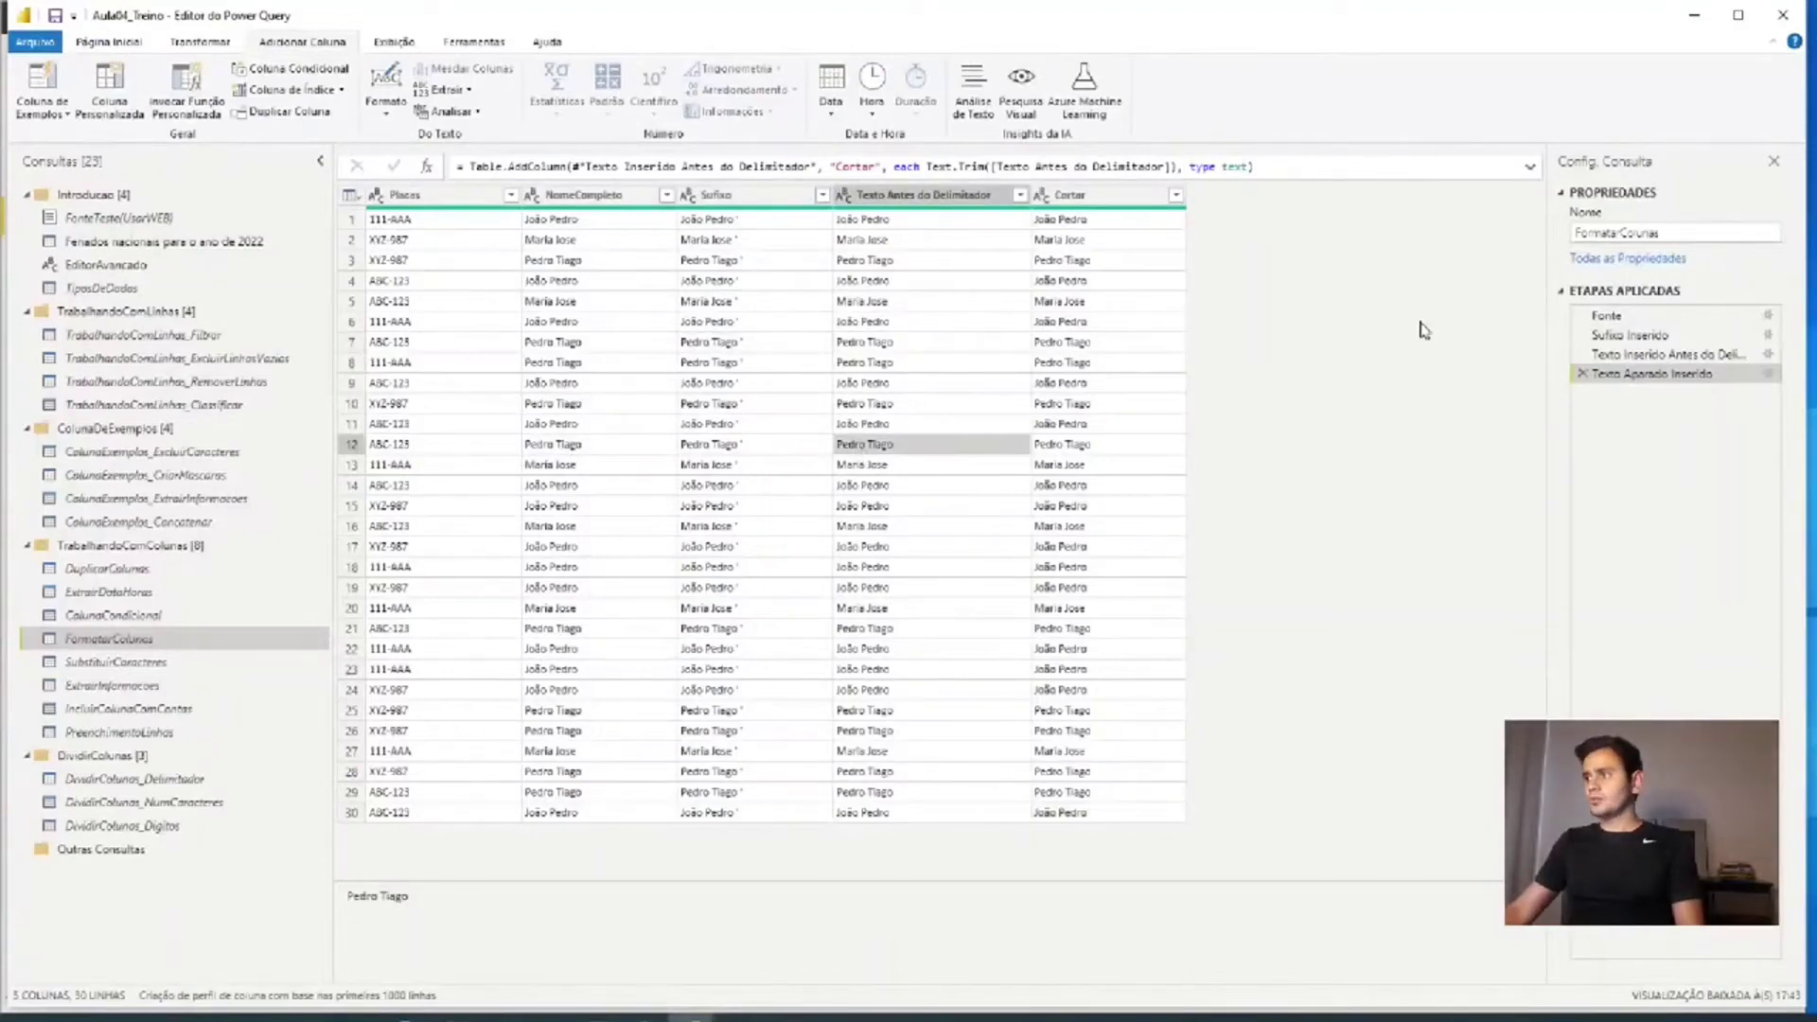
- Delete the applied steps for the trimmed text, the text before the delimiter and the suffix, leaving only Fonte
click(1582, 374)
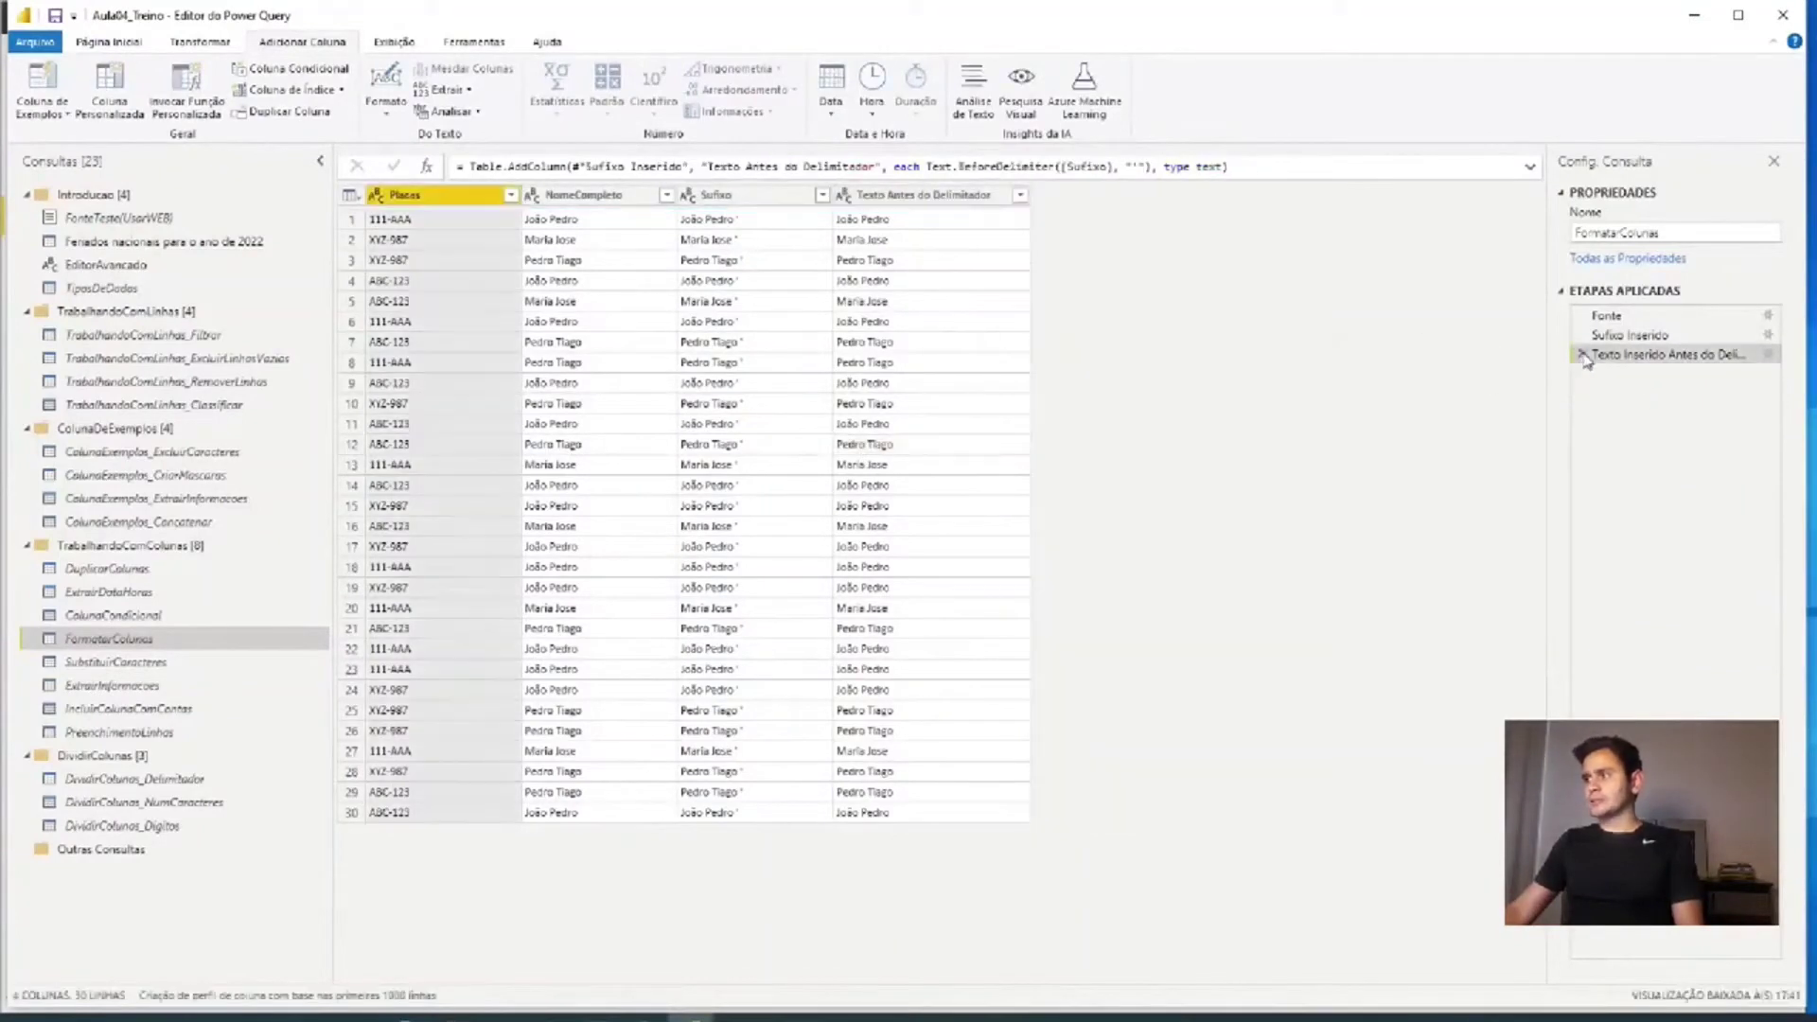
click(1582, 355)
click(1582, 335)
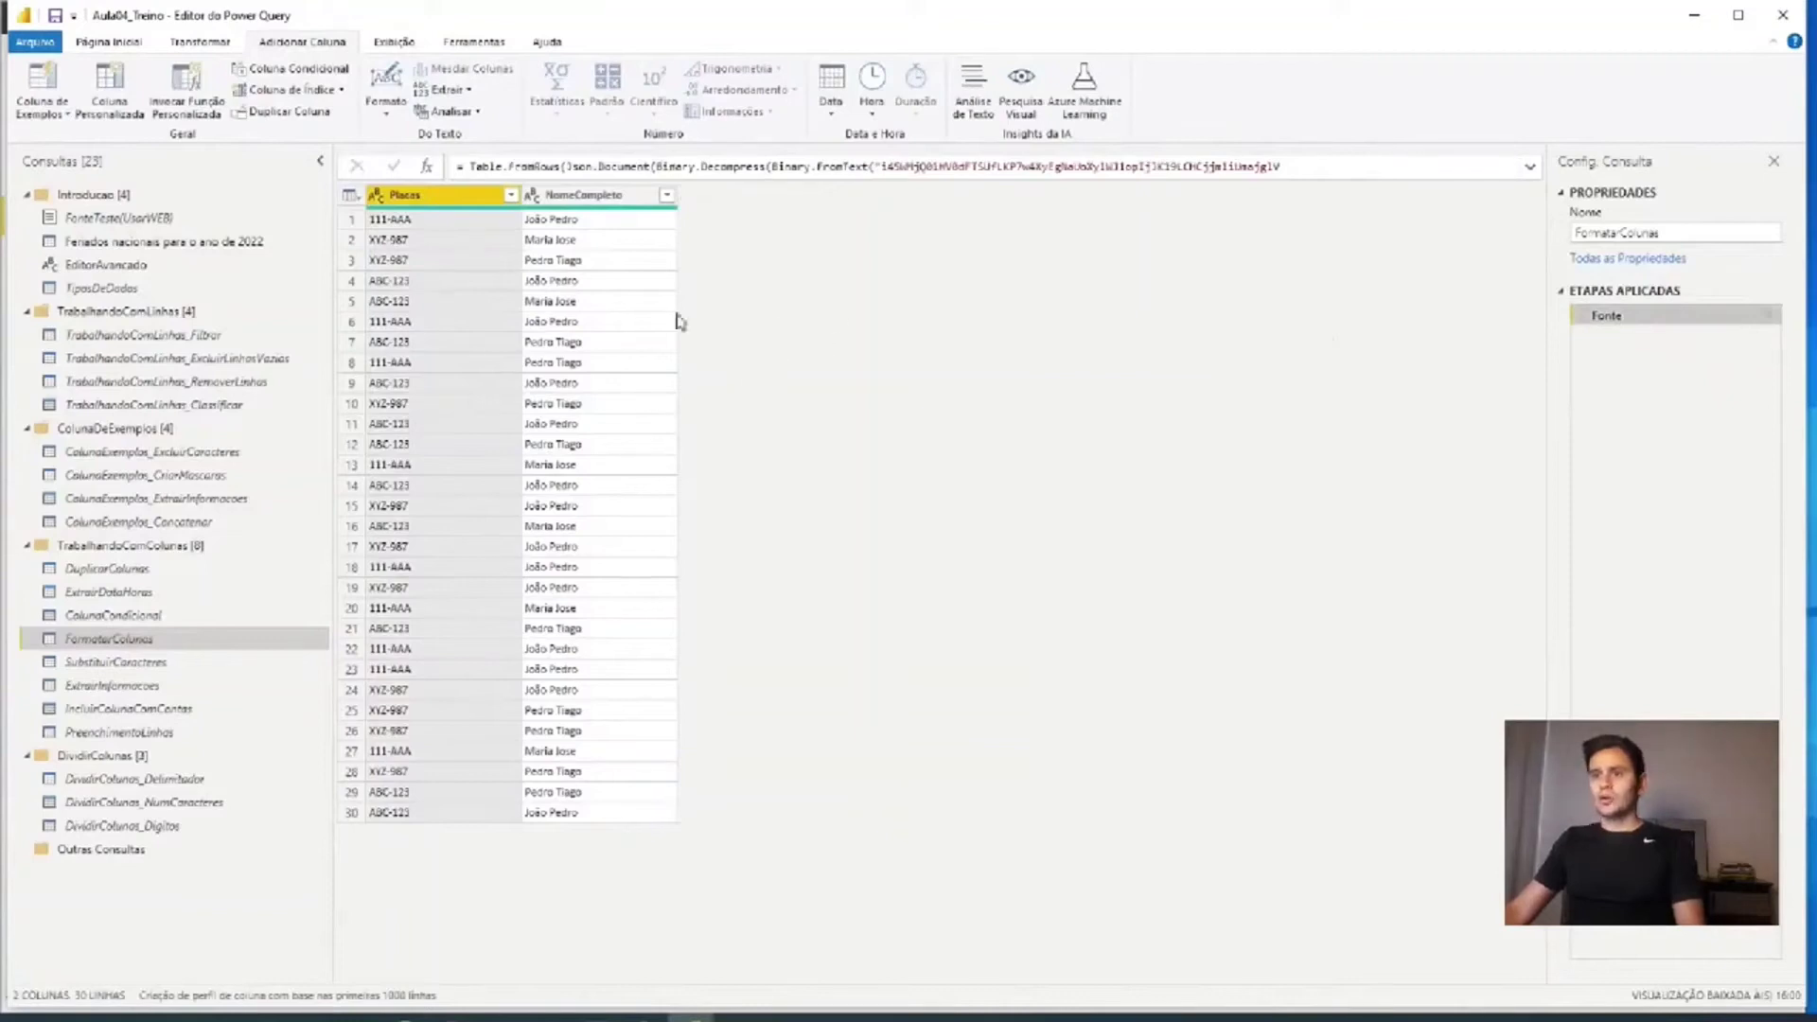
- Add a column extracting the text before the "-" delimiter from Placas, and inspect its row 1 value in the cell preview
click(566, 360)
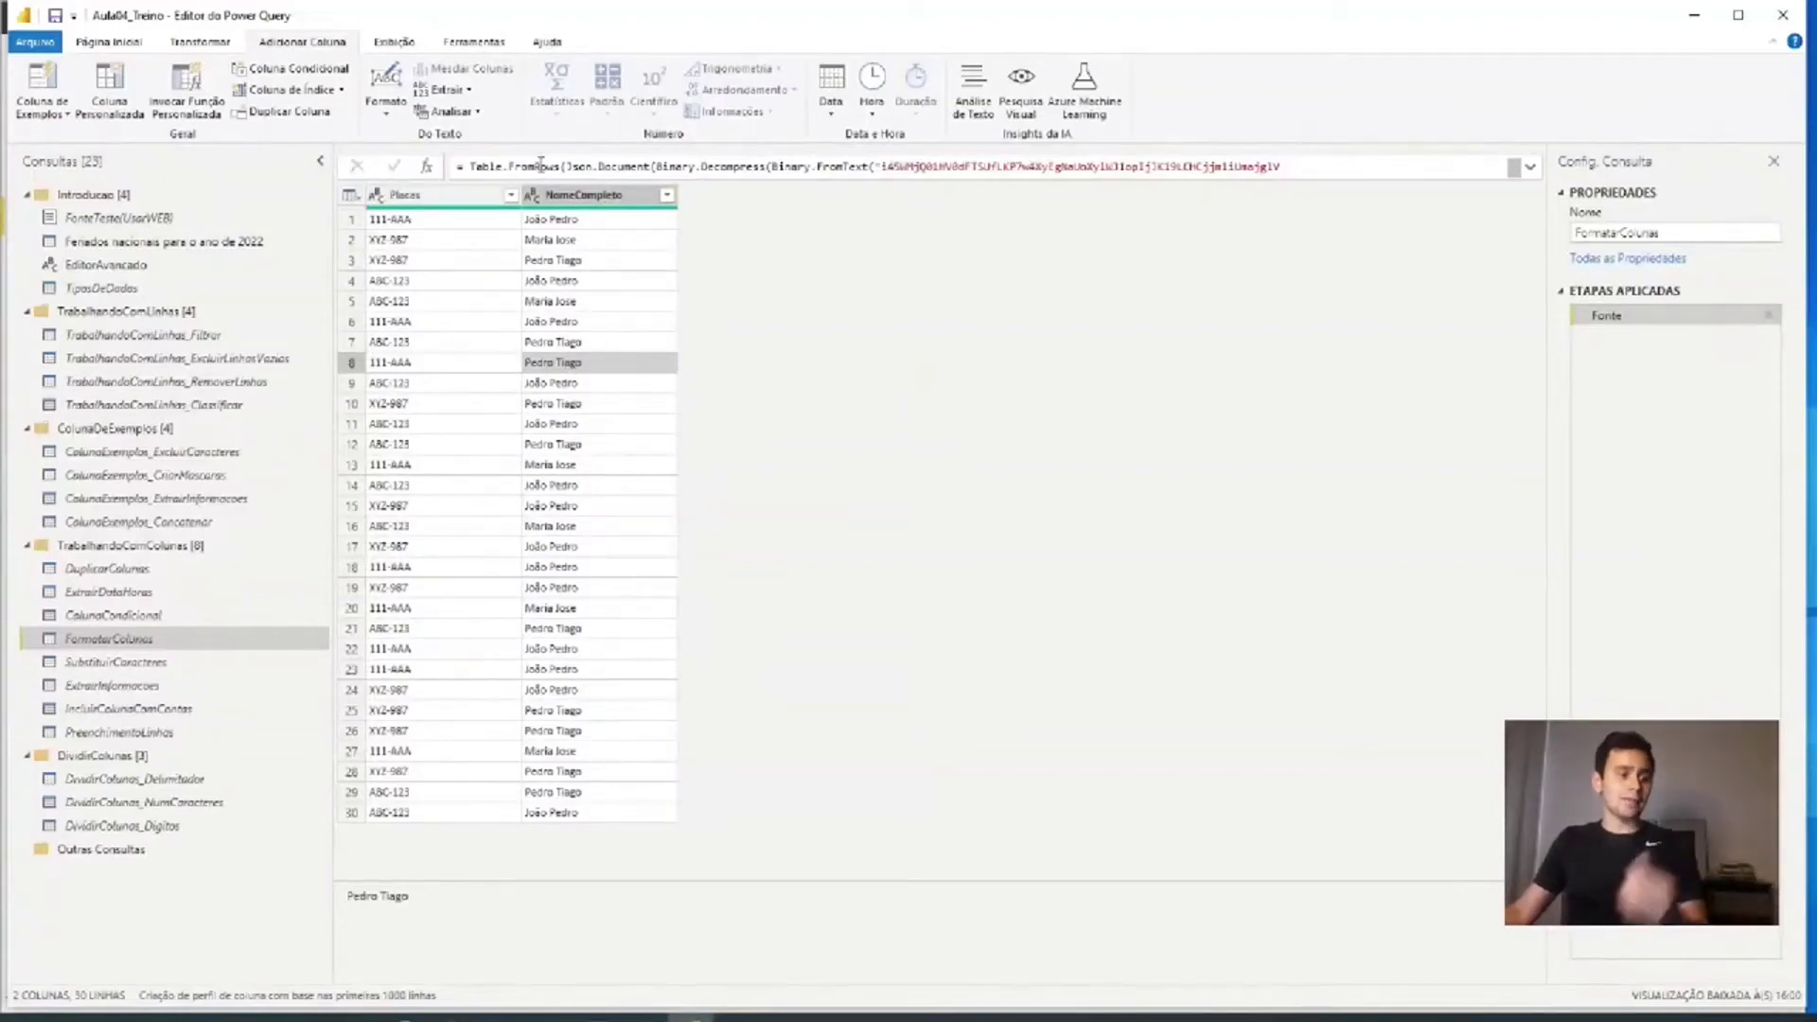
click(210, 44)
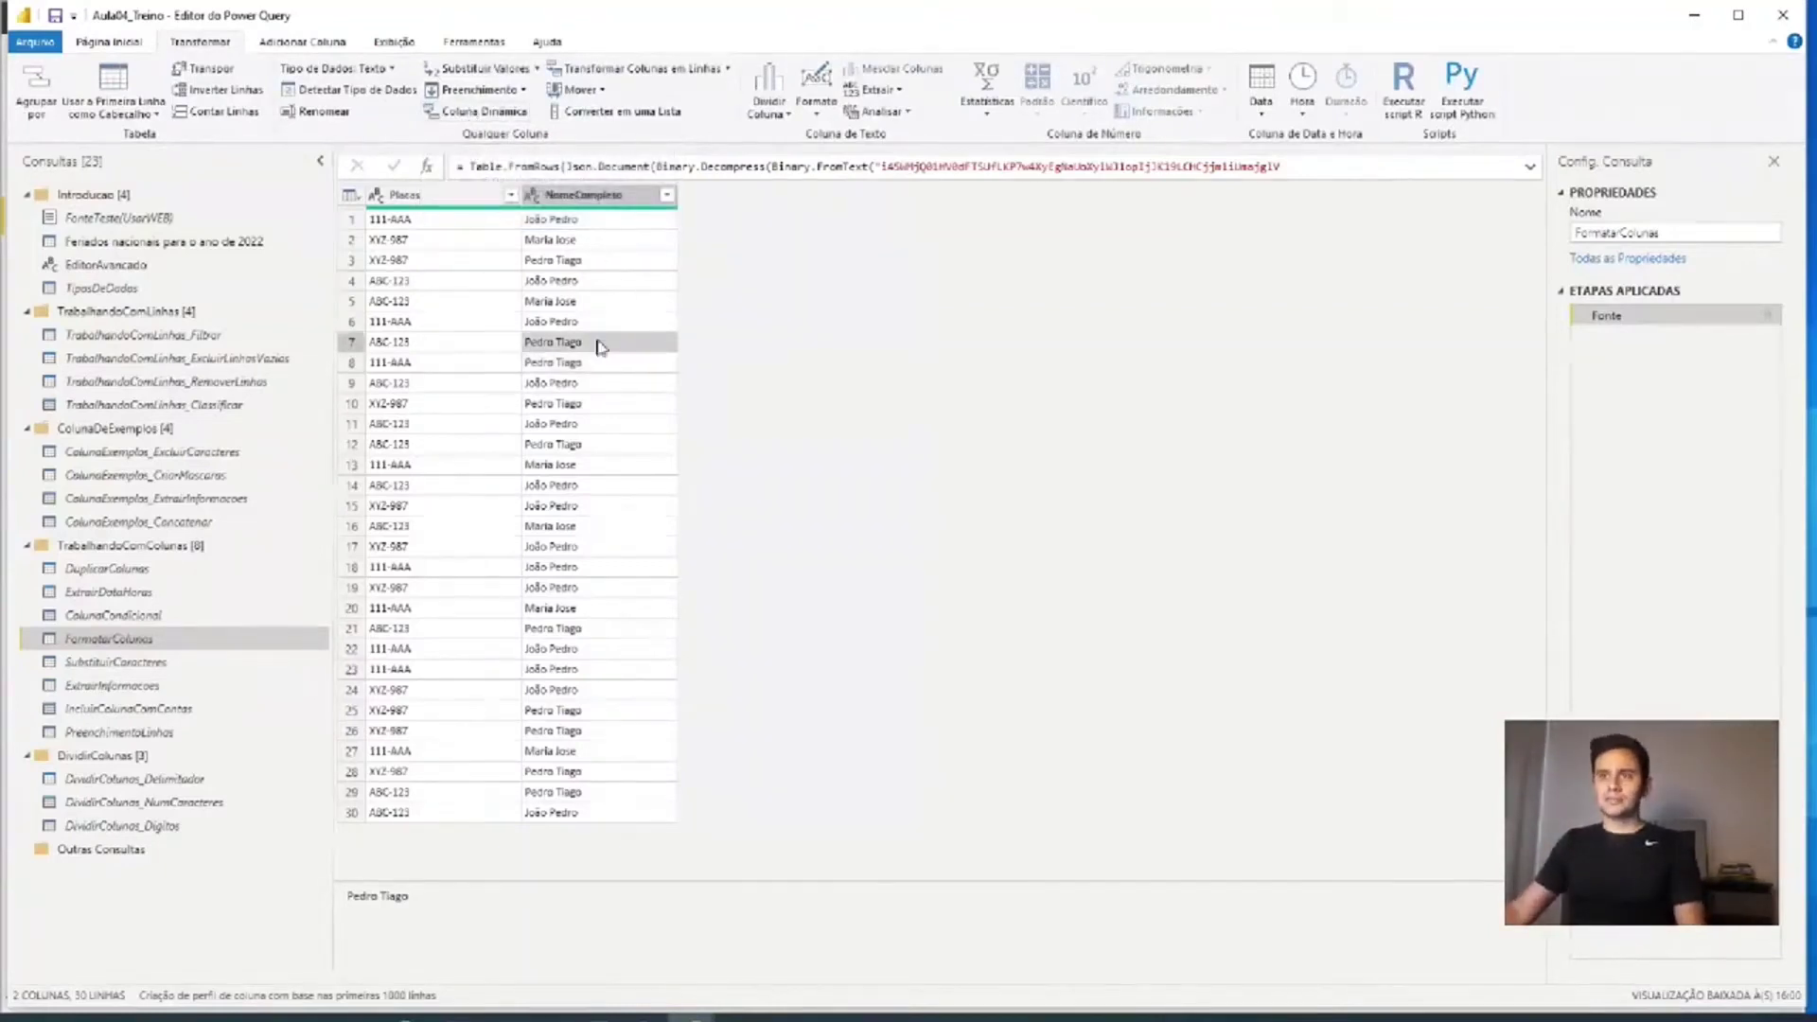
click(405, 195)
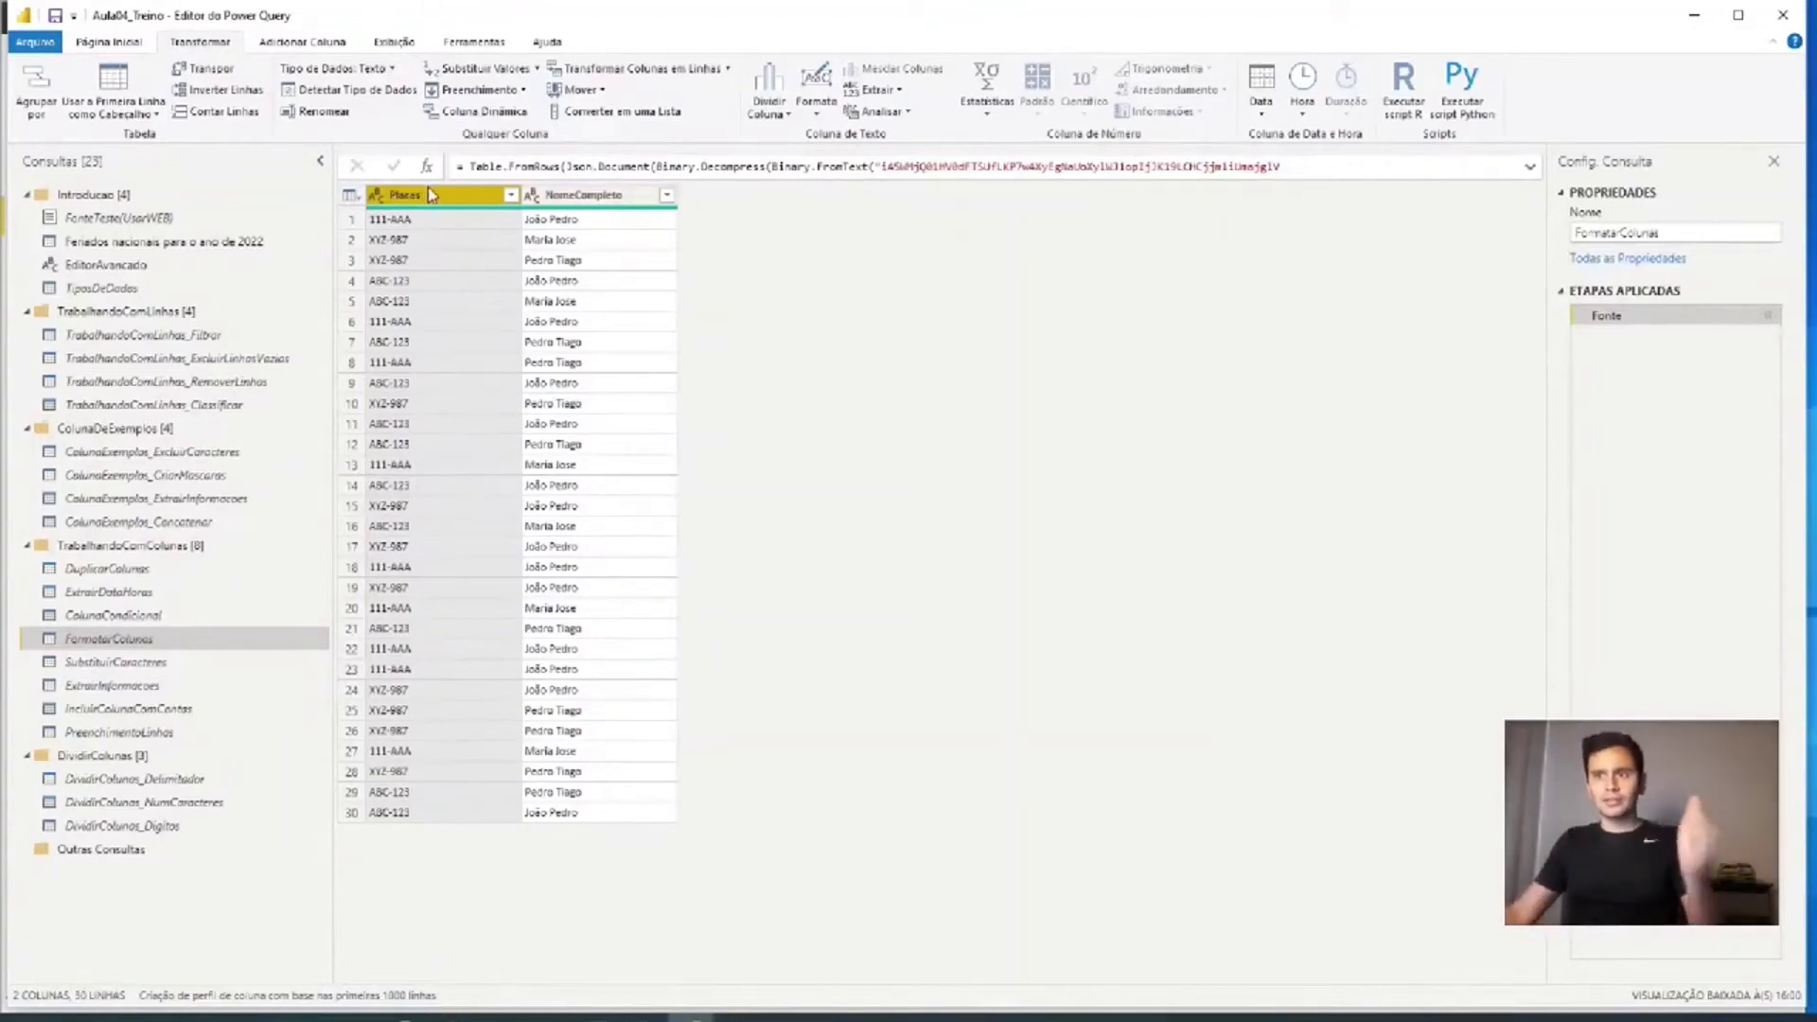
click(303, 44)
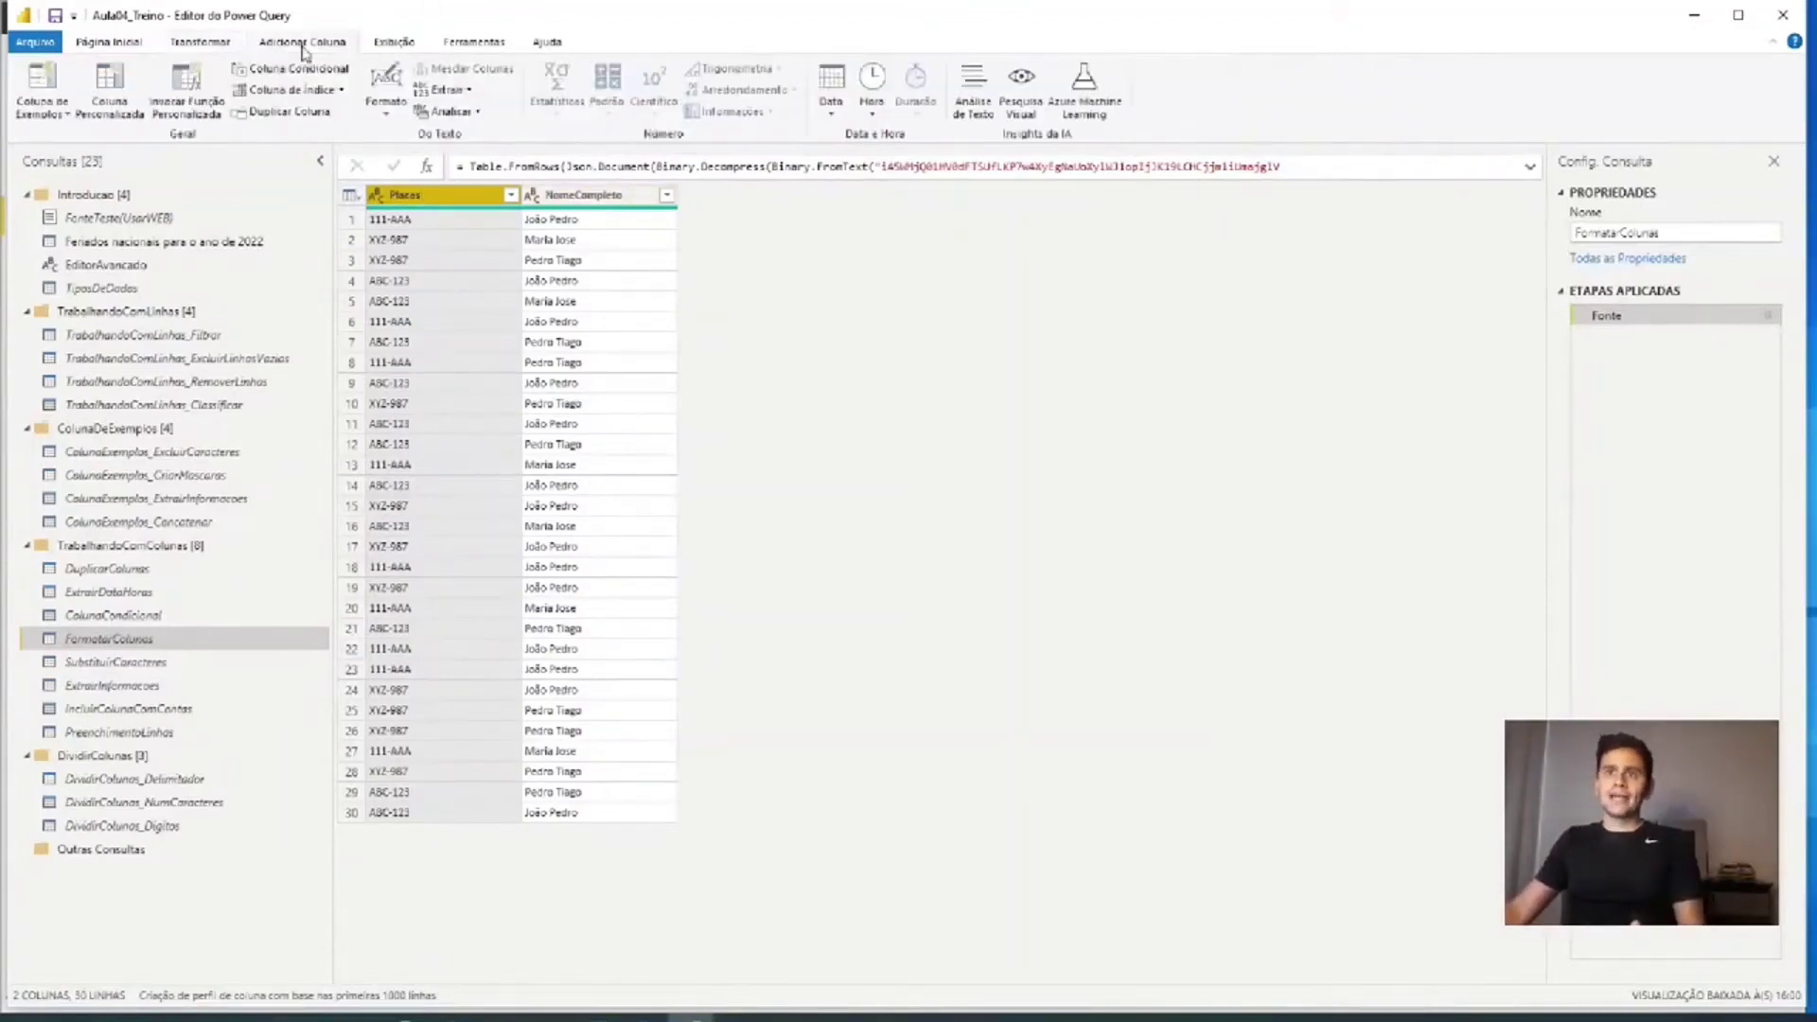
click(469, 90)
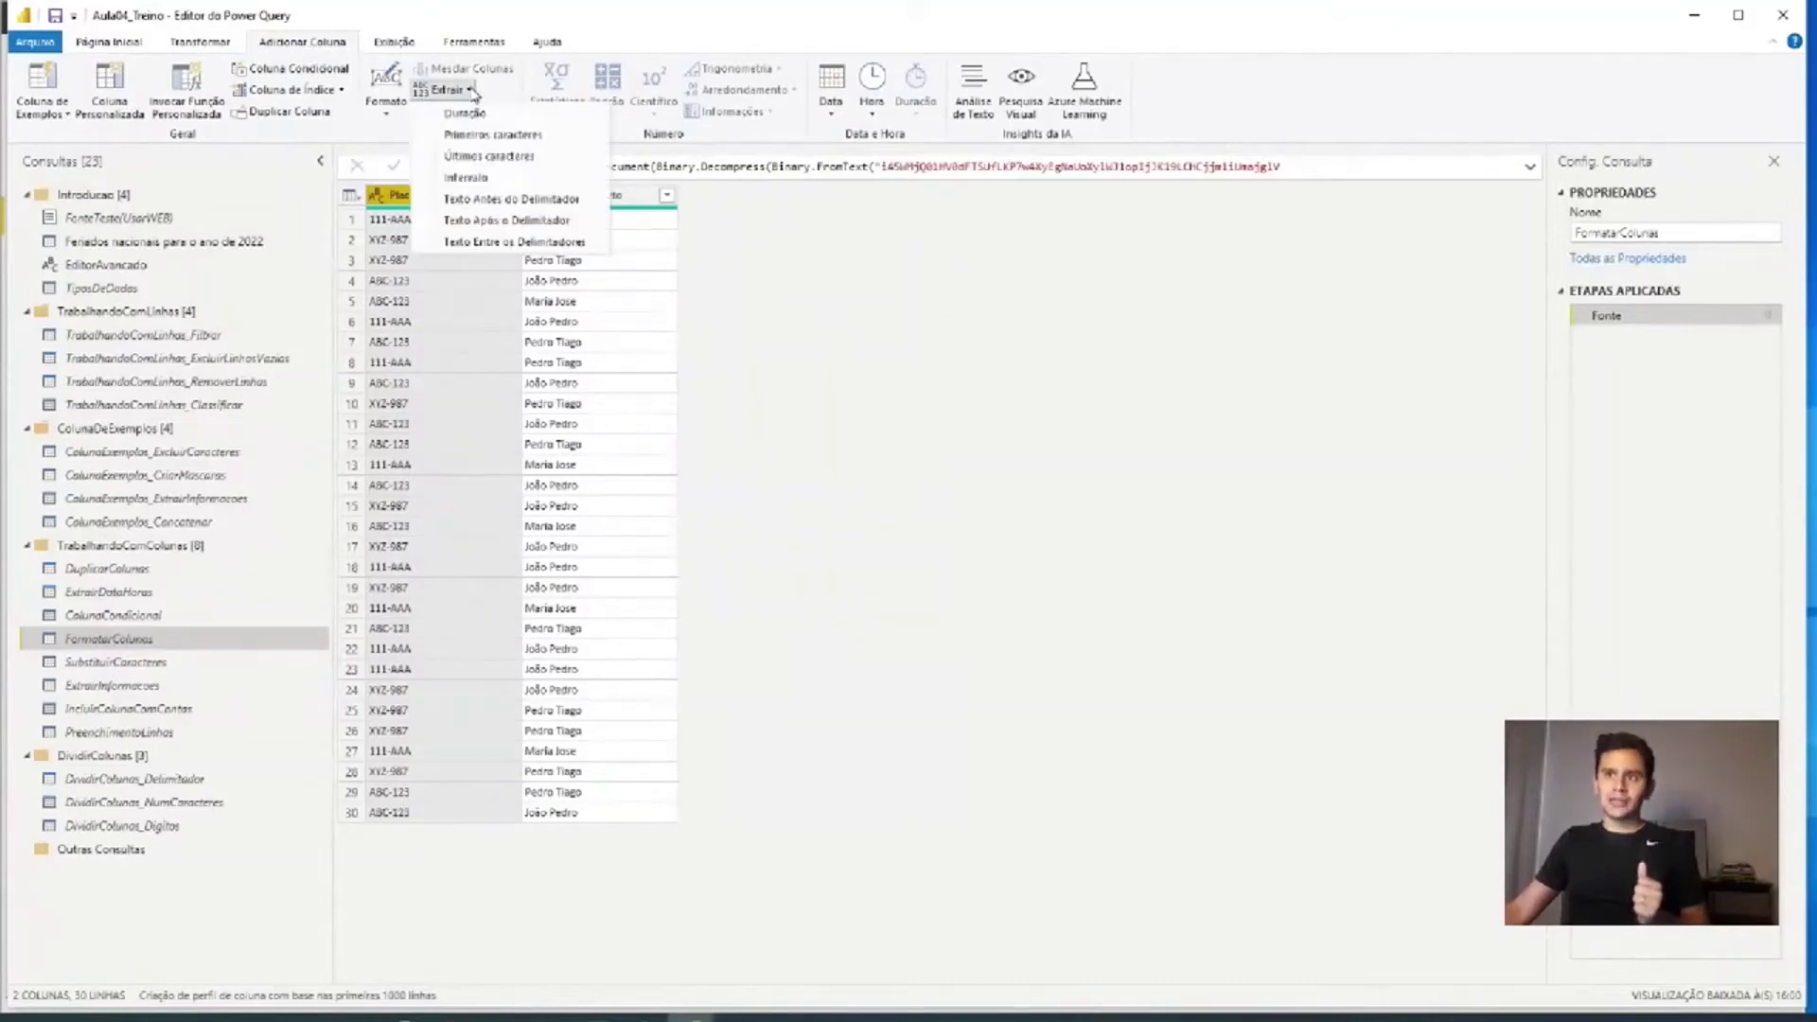
click(499, 200)
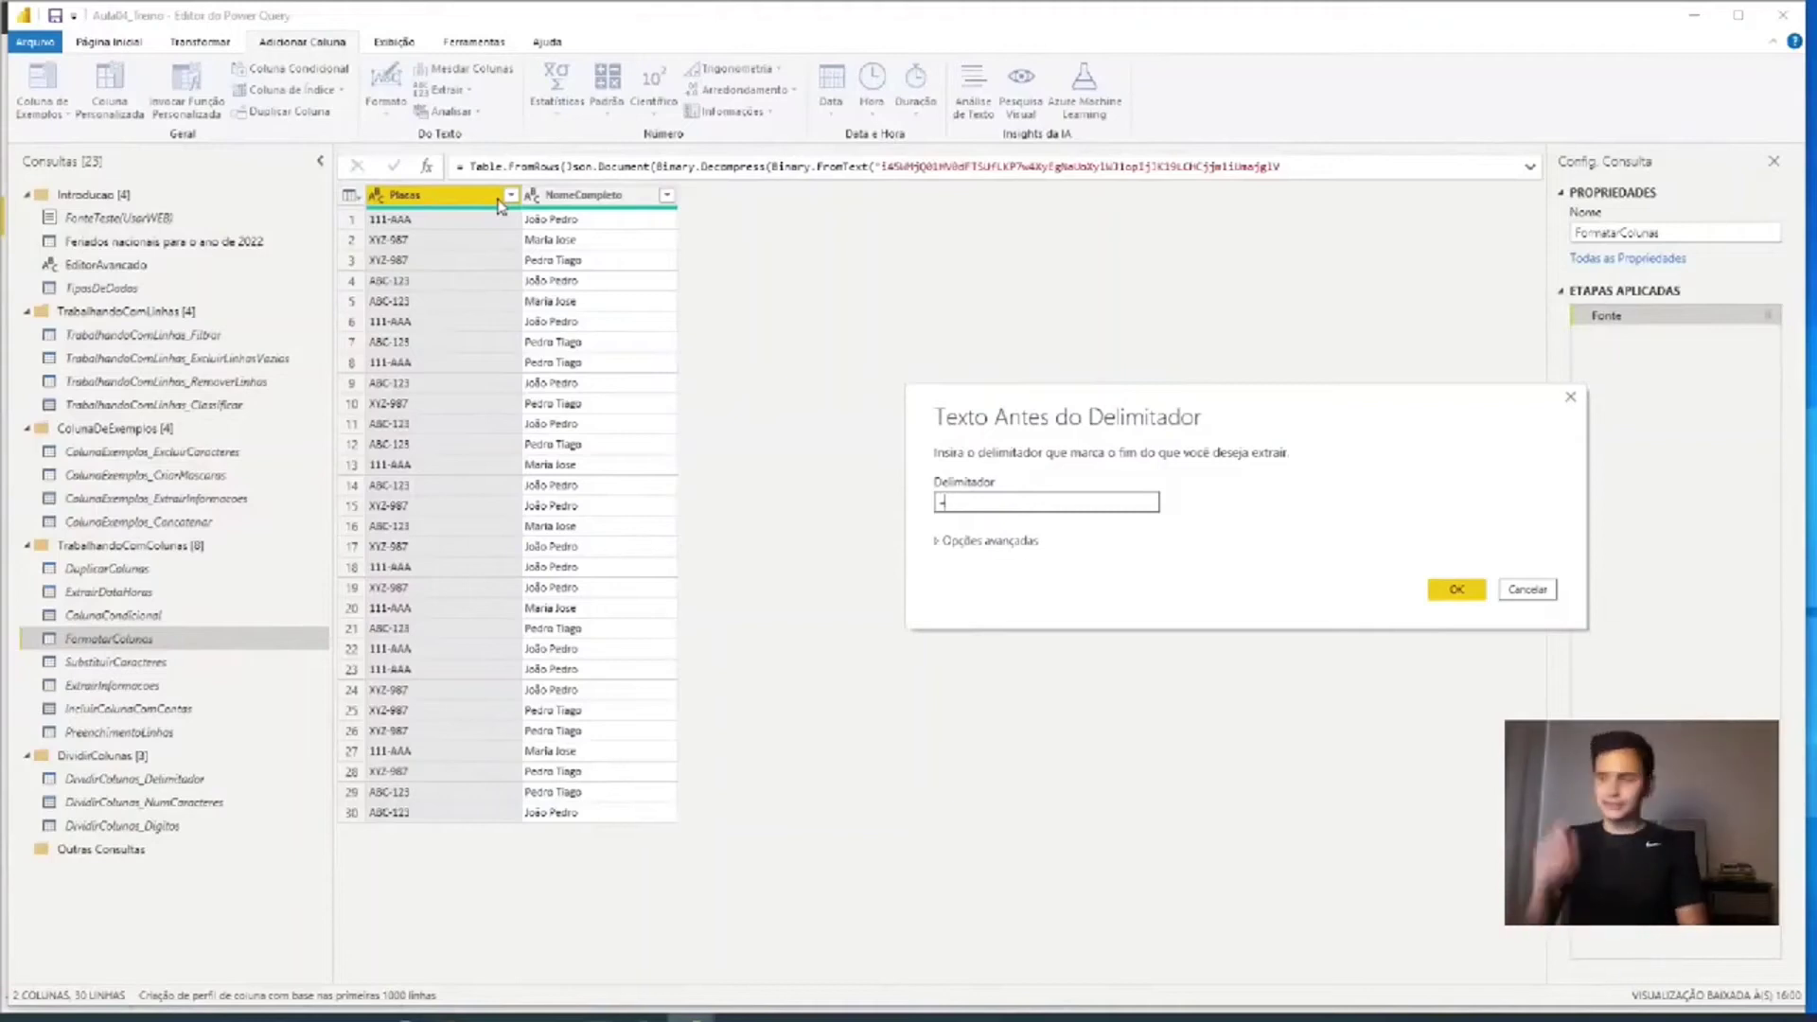
key(Return)
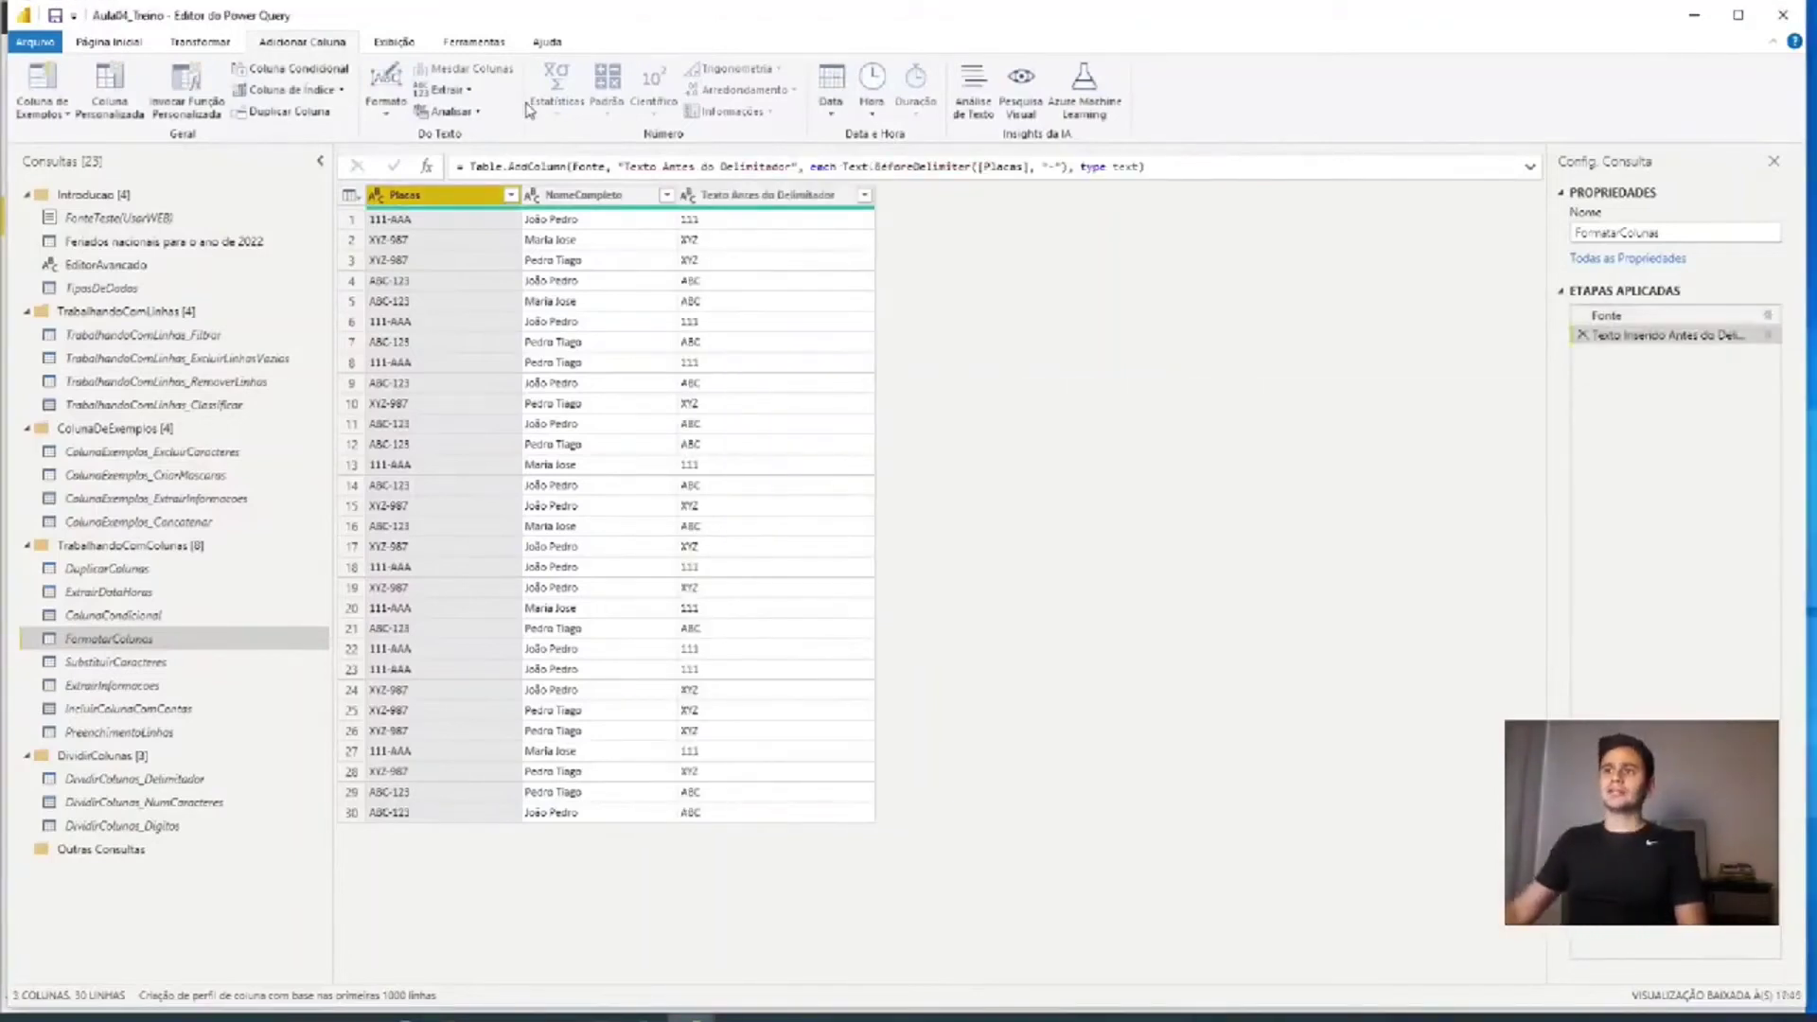
click(731, 221)
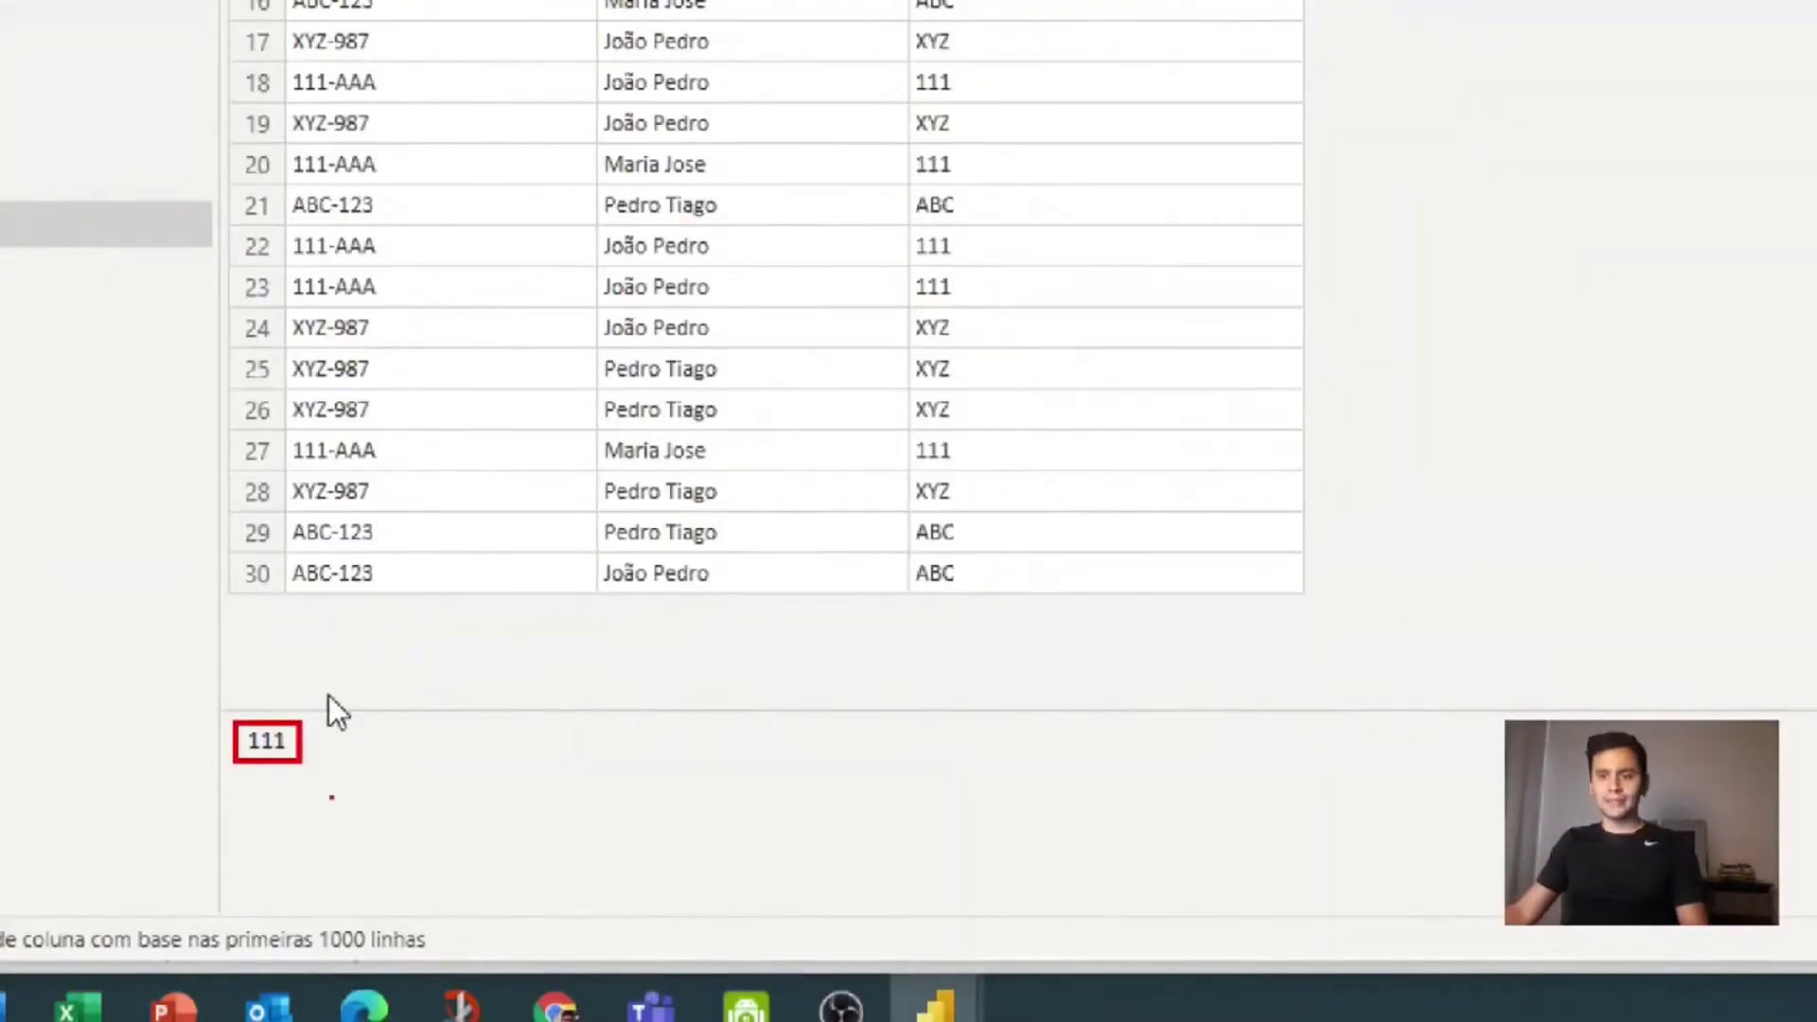
drag(501, 743, 412, 735)
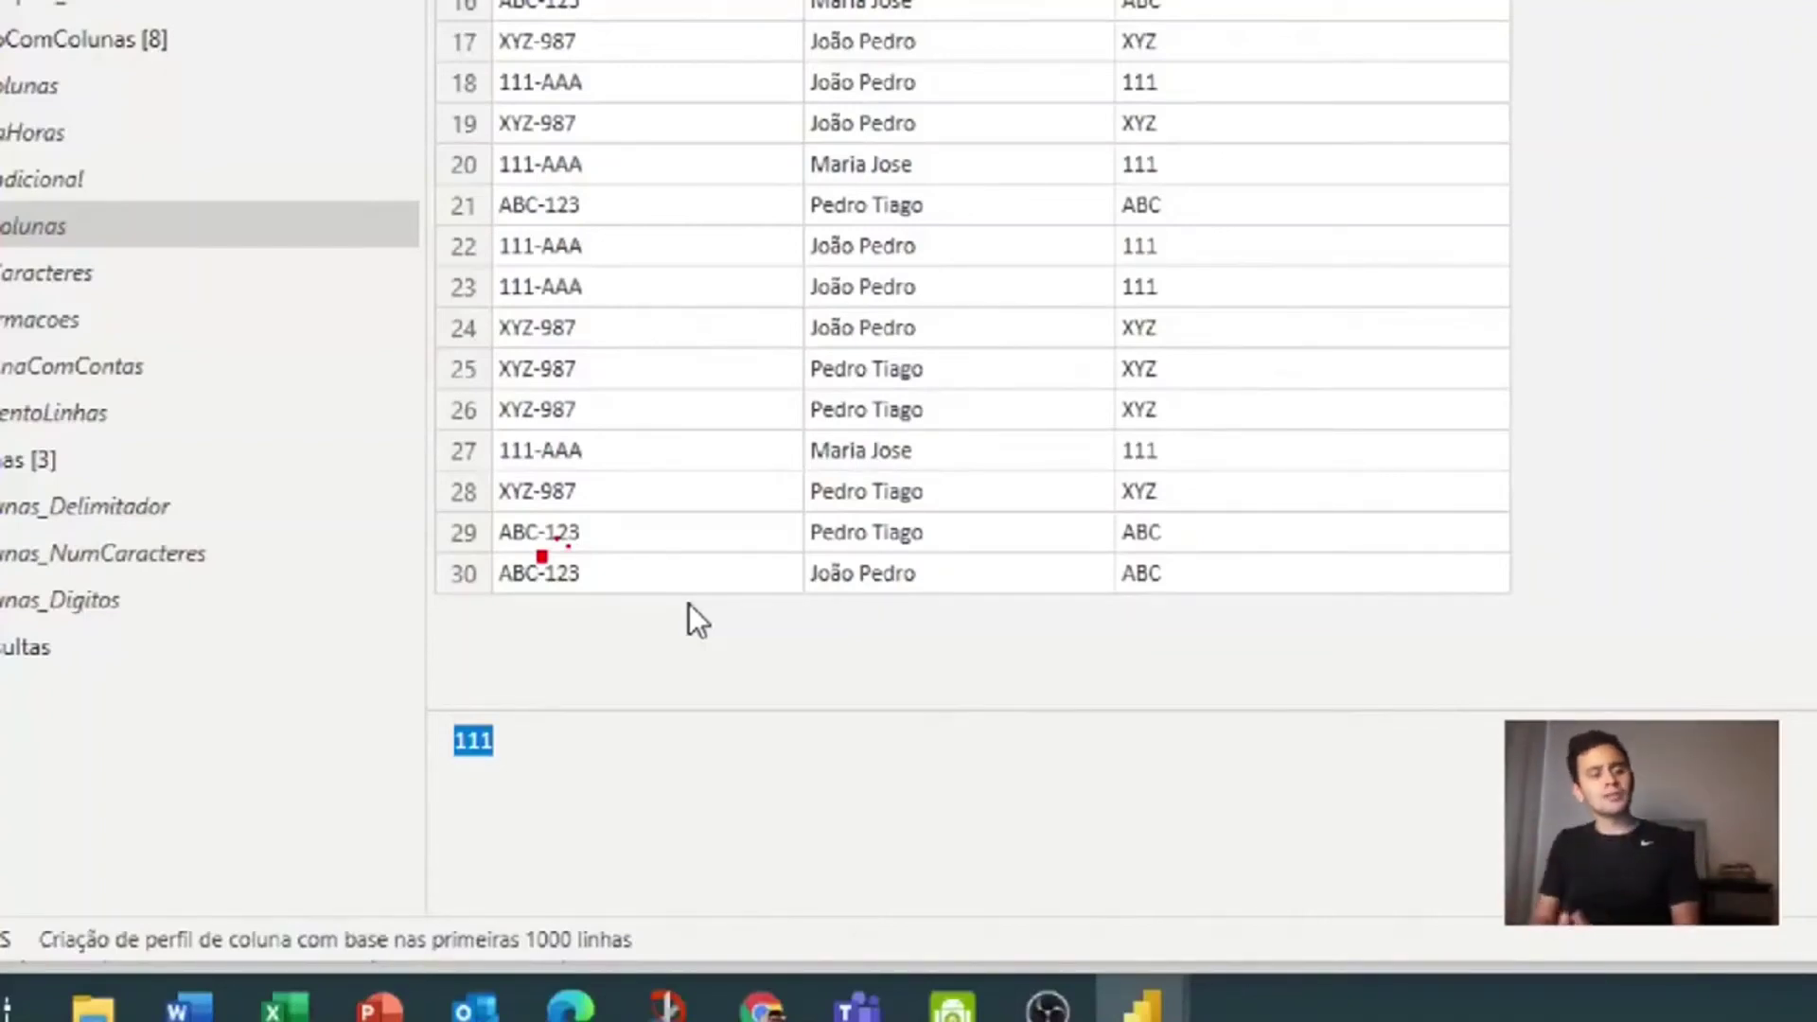
click(689, 604)
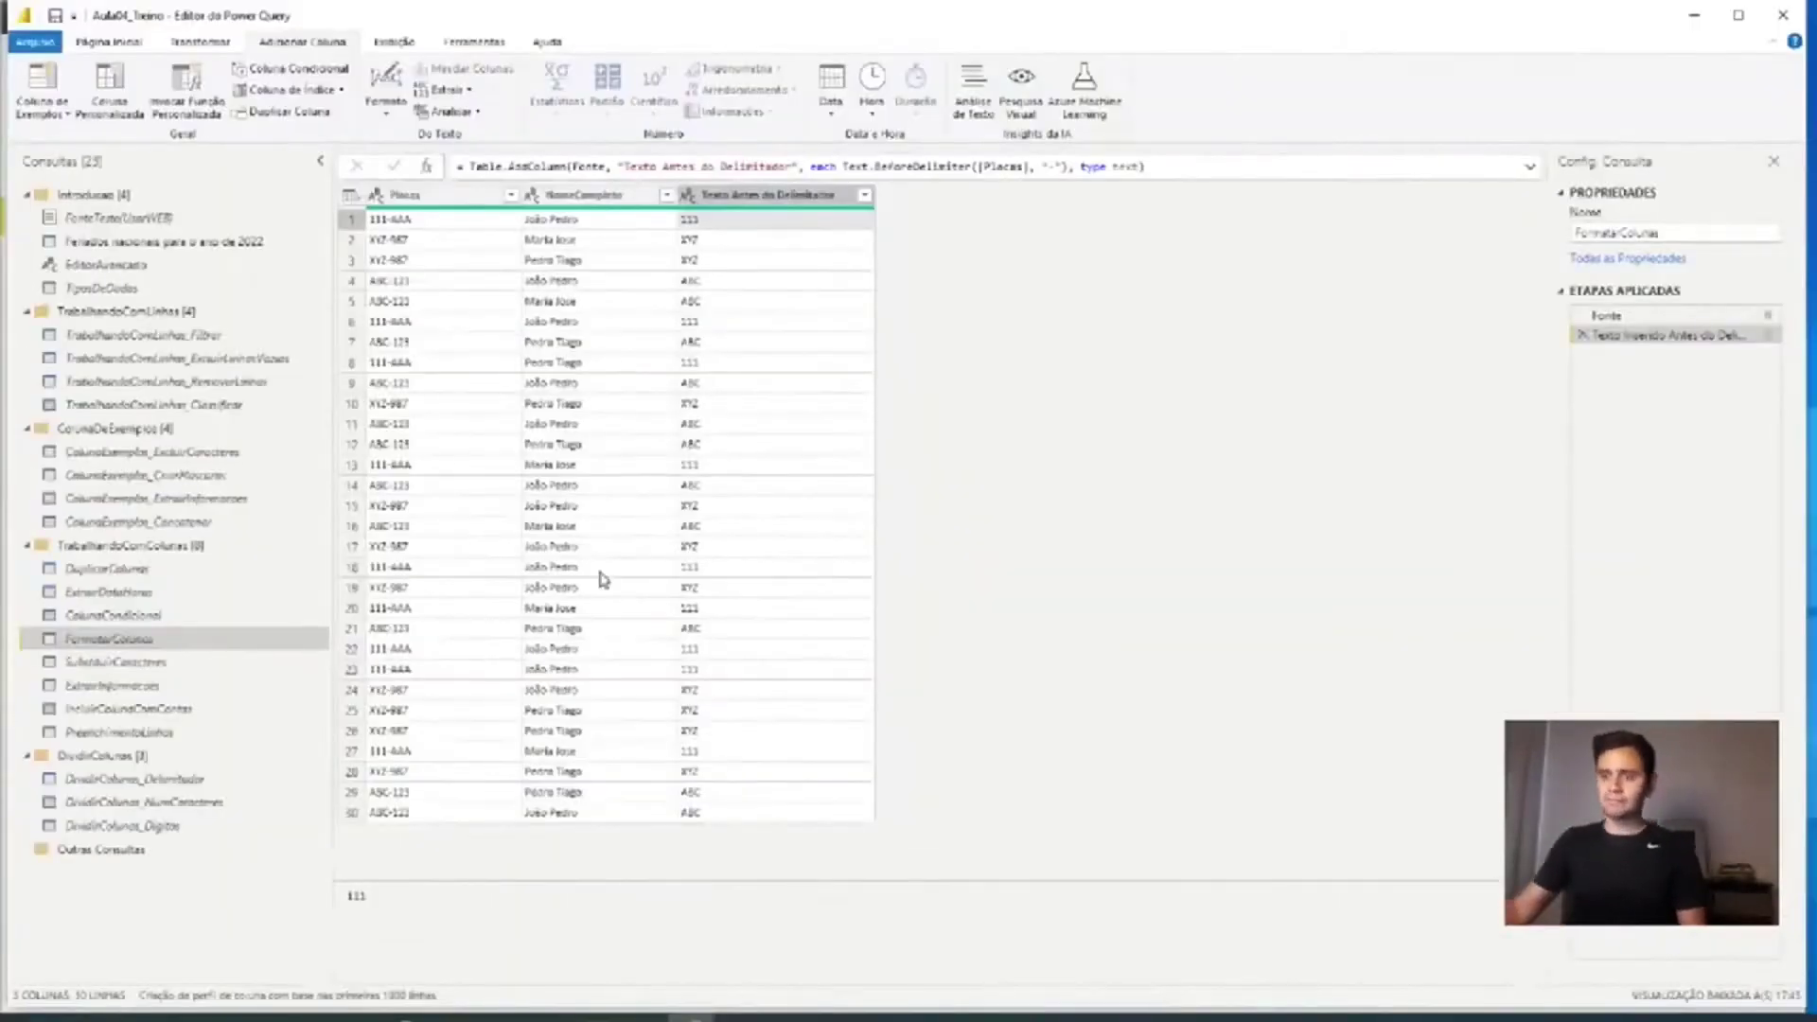
- Add a column with the first 4 characters of NomeCompleto, and check several of its cells
click(758, 195)
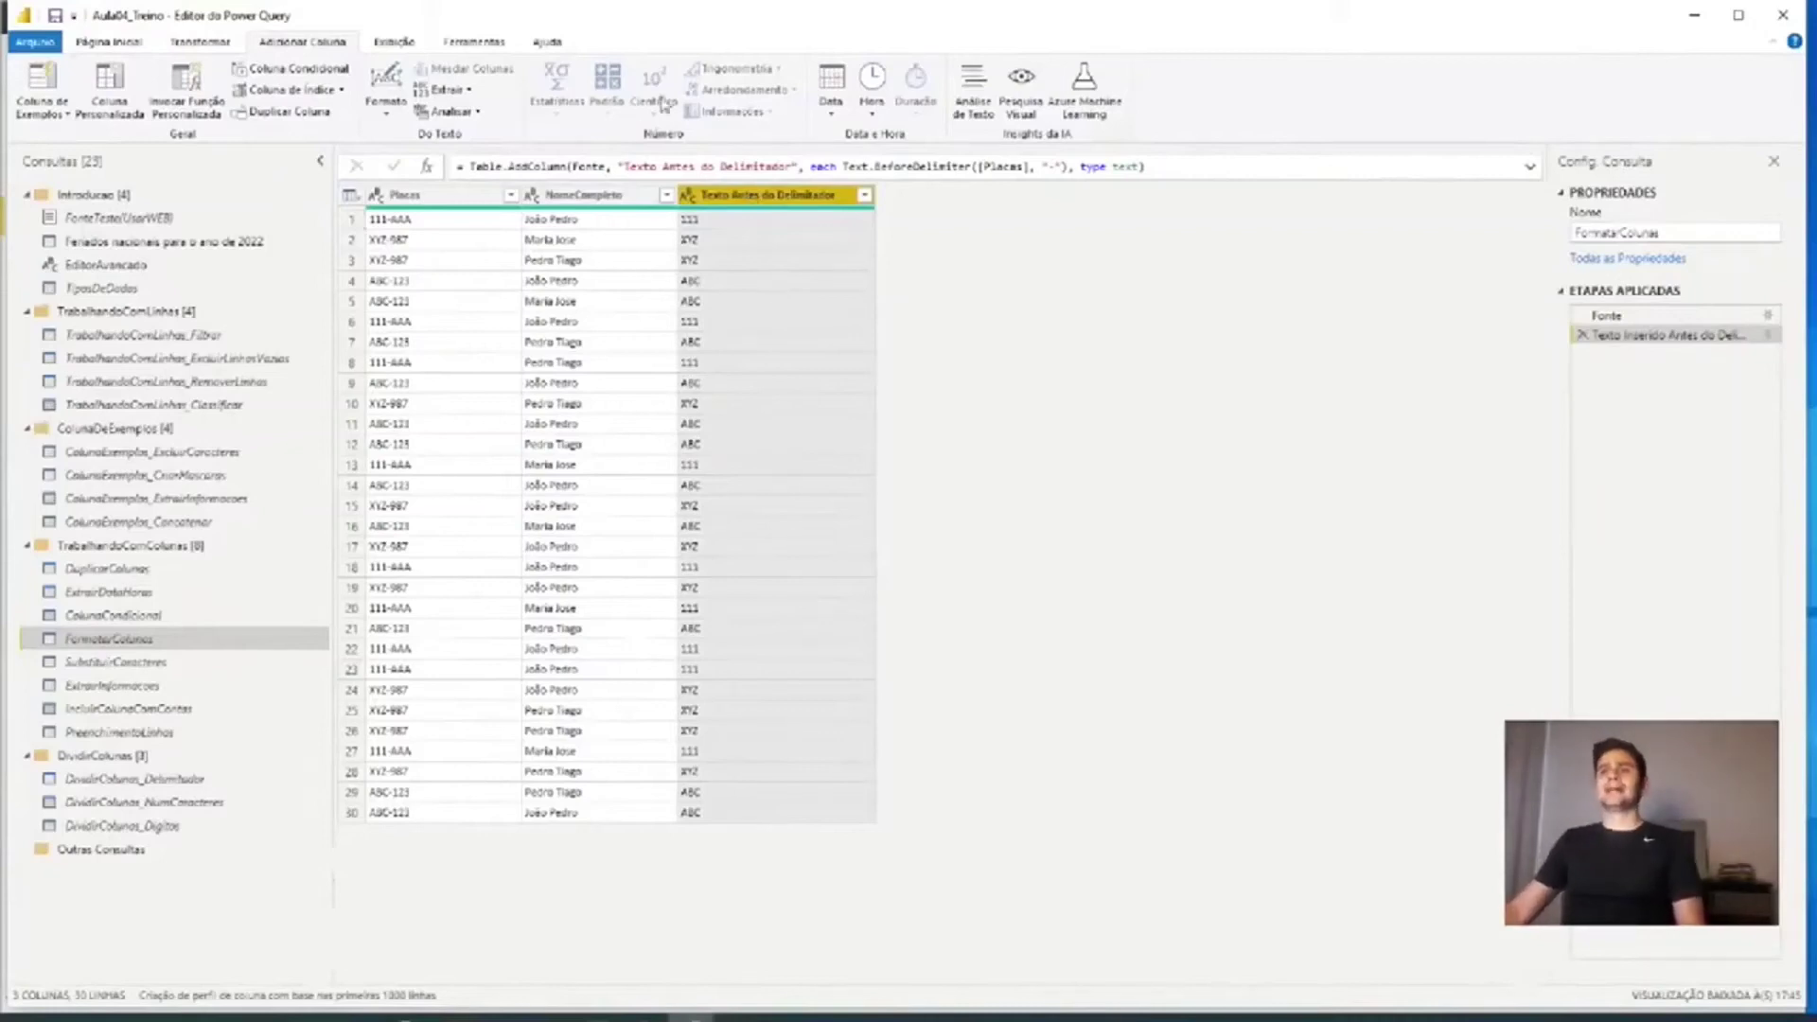
click(634, 197)
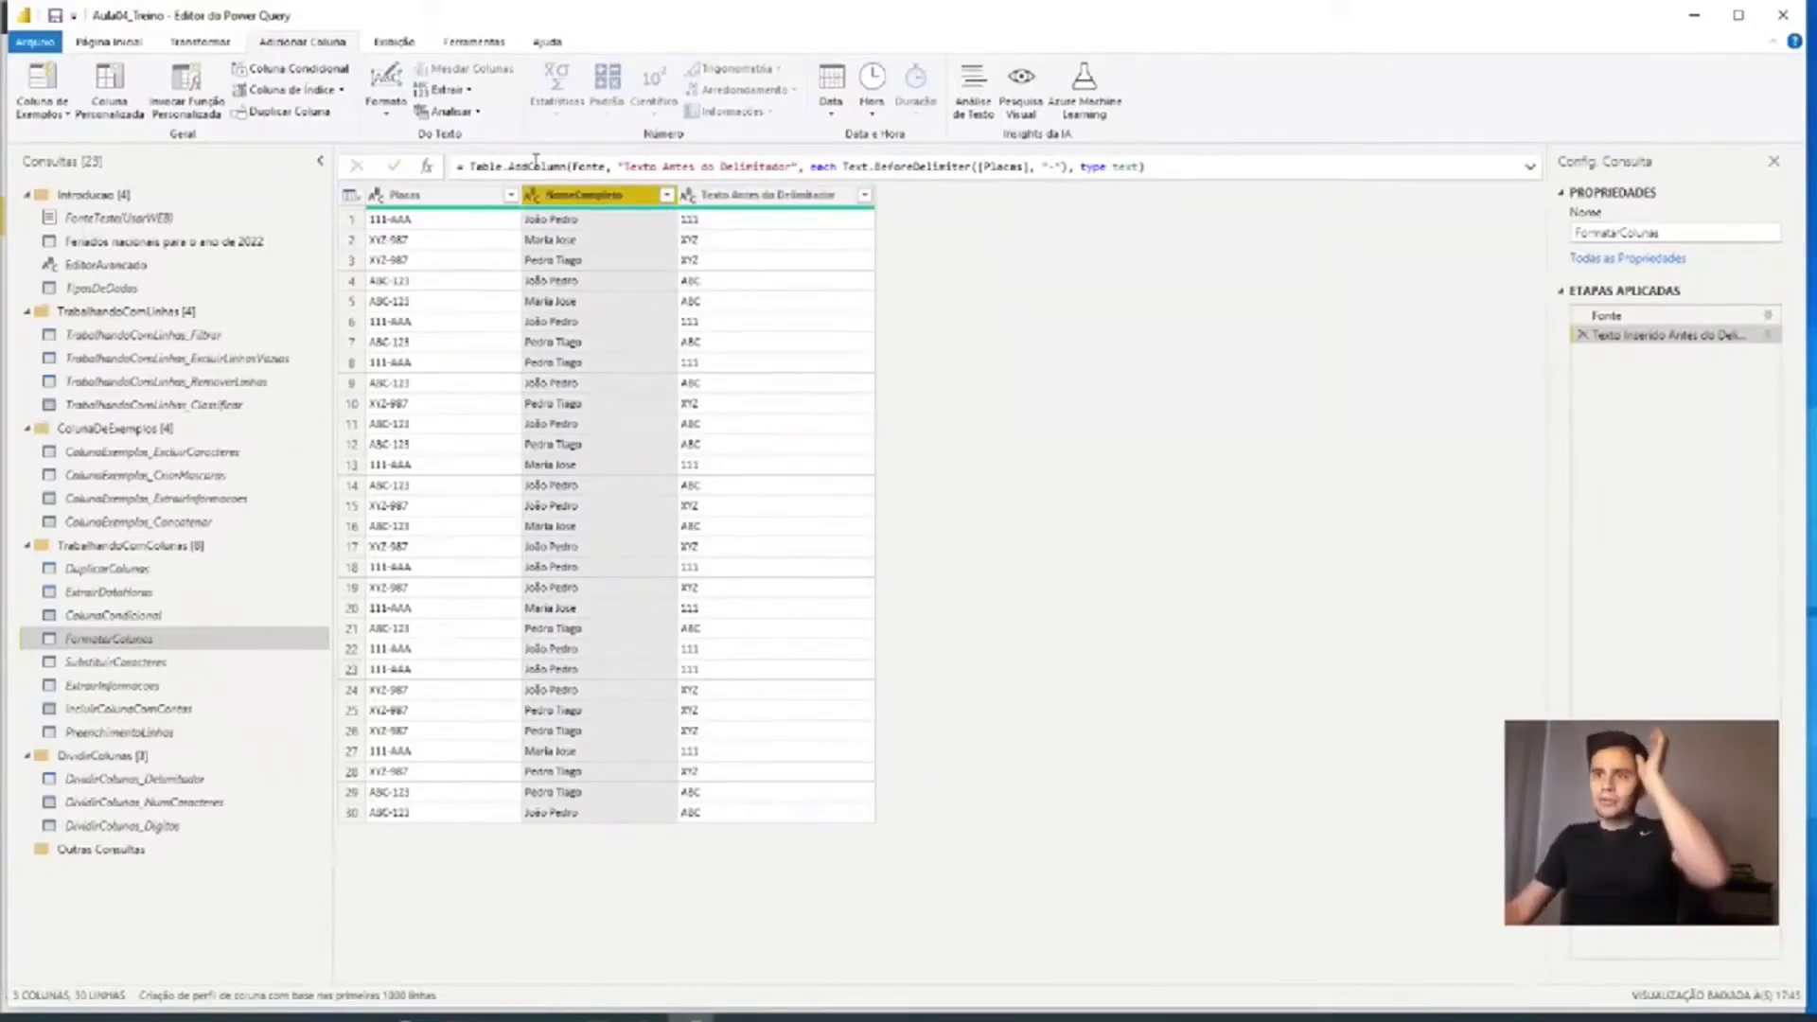
click(467, 90)
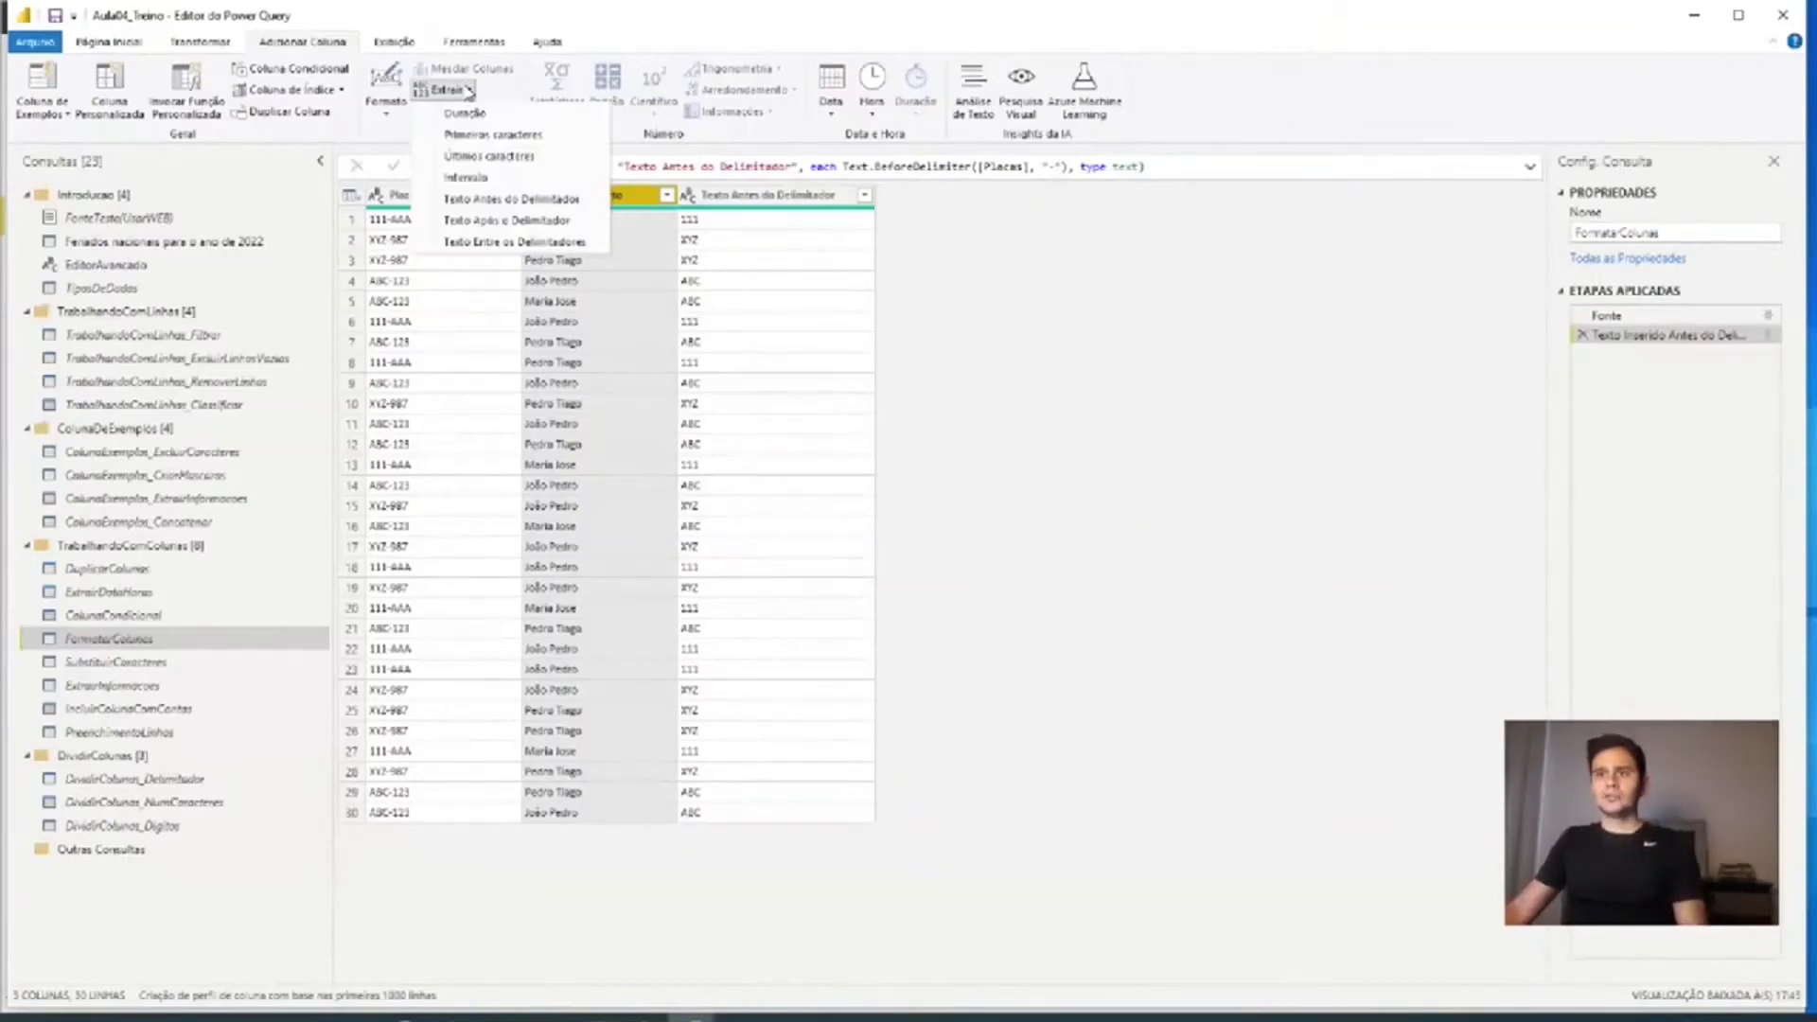
click(523, 136)
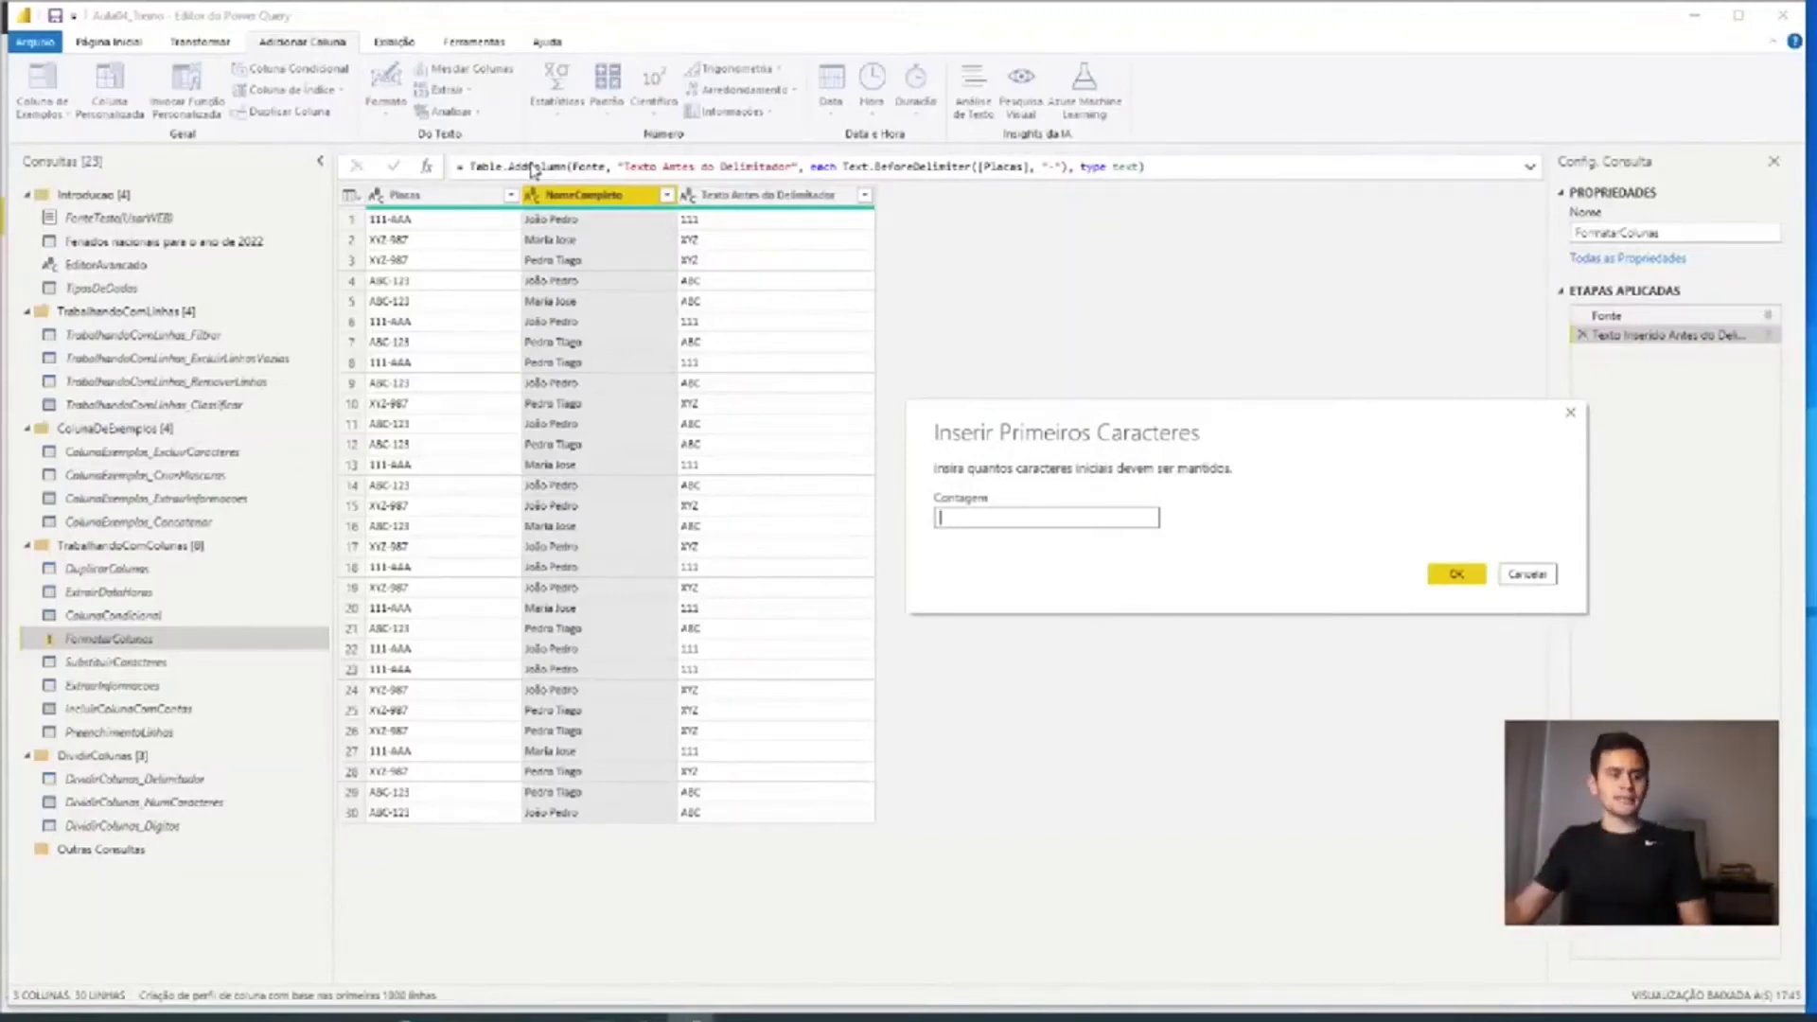
text(4)
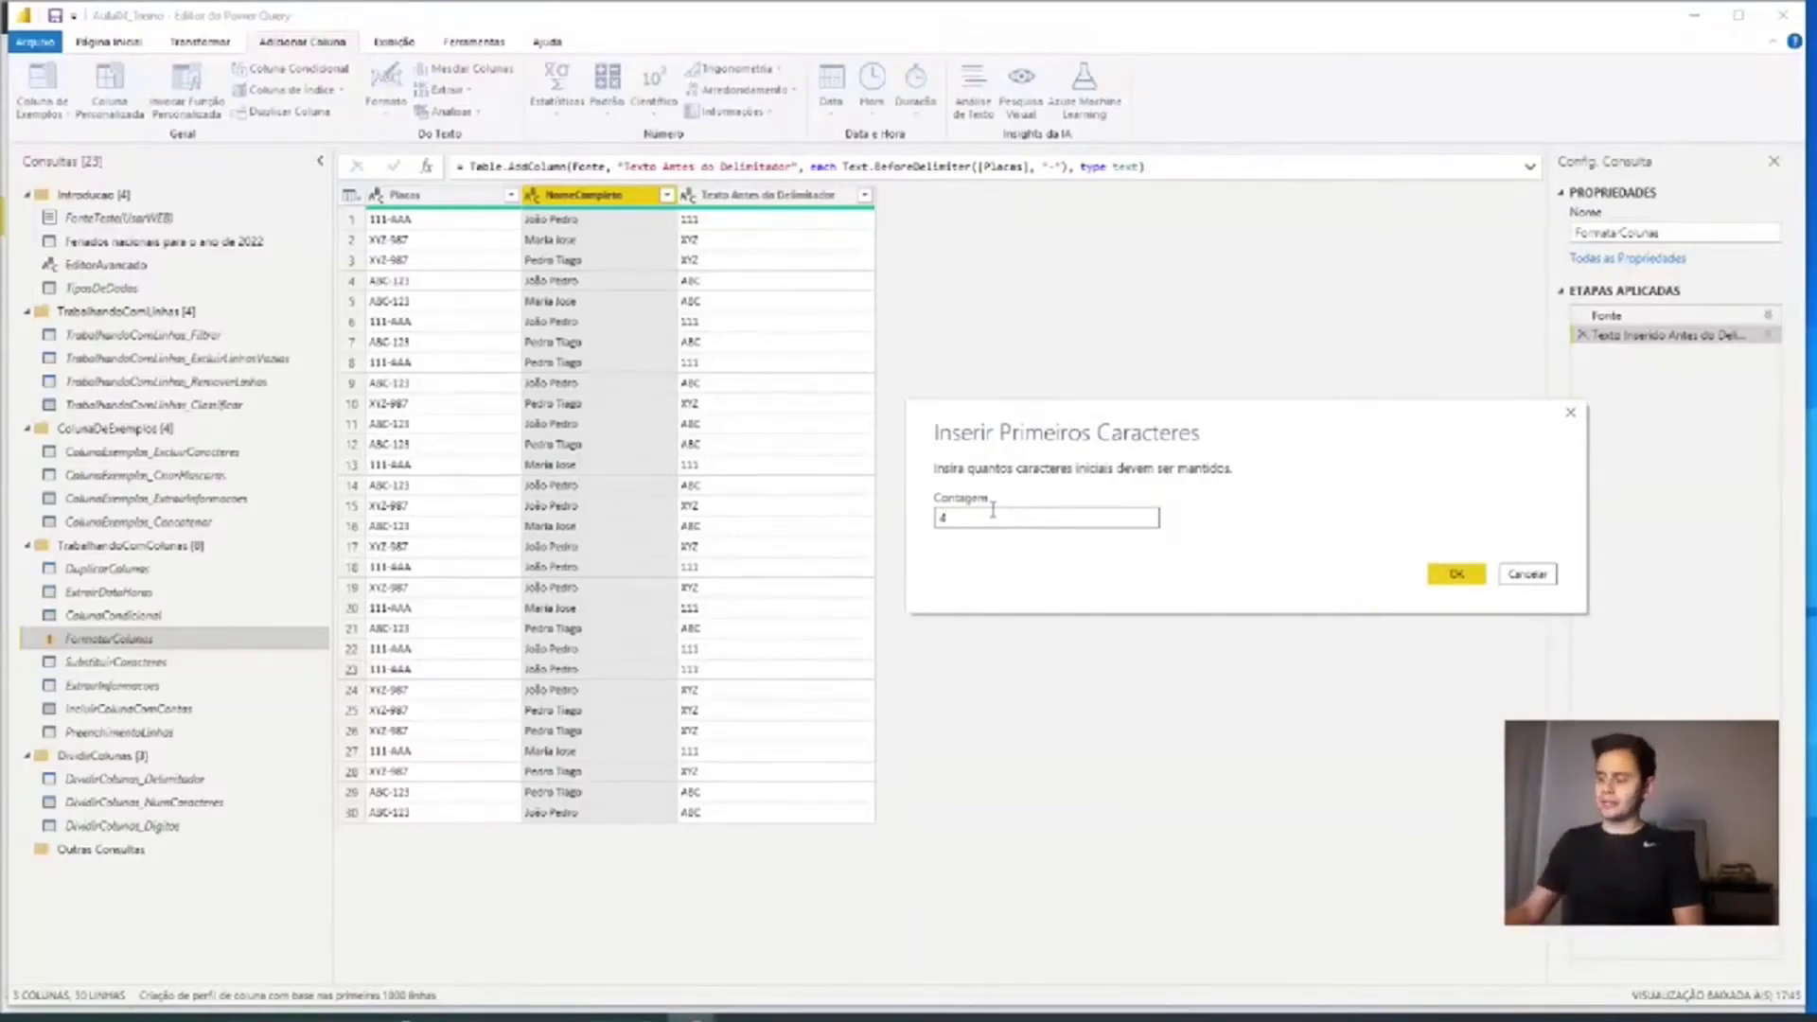
key(Return)
click(950, 238)
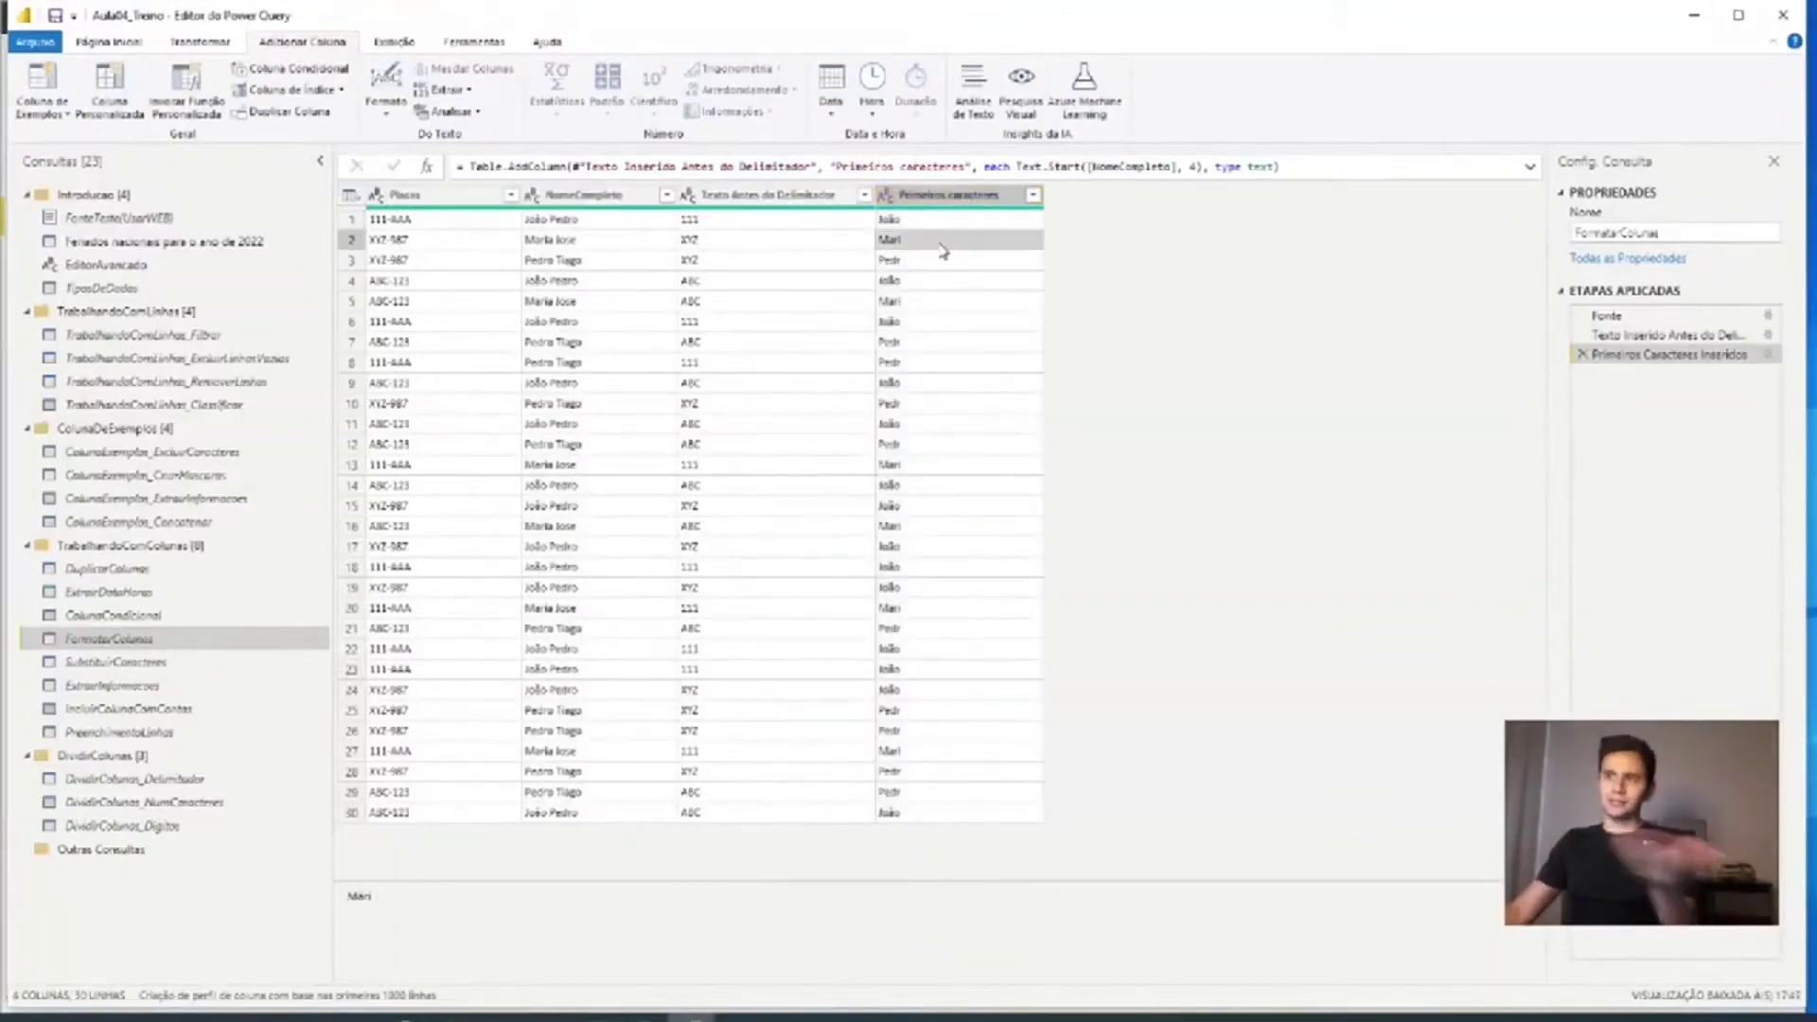
click(943, 264)
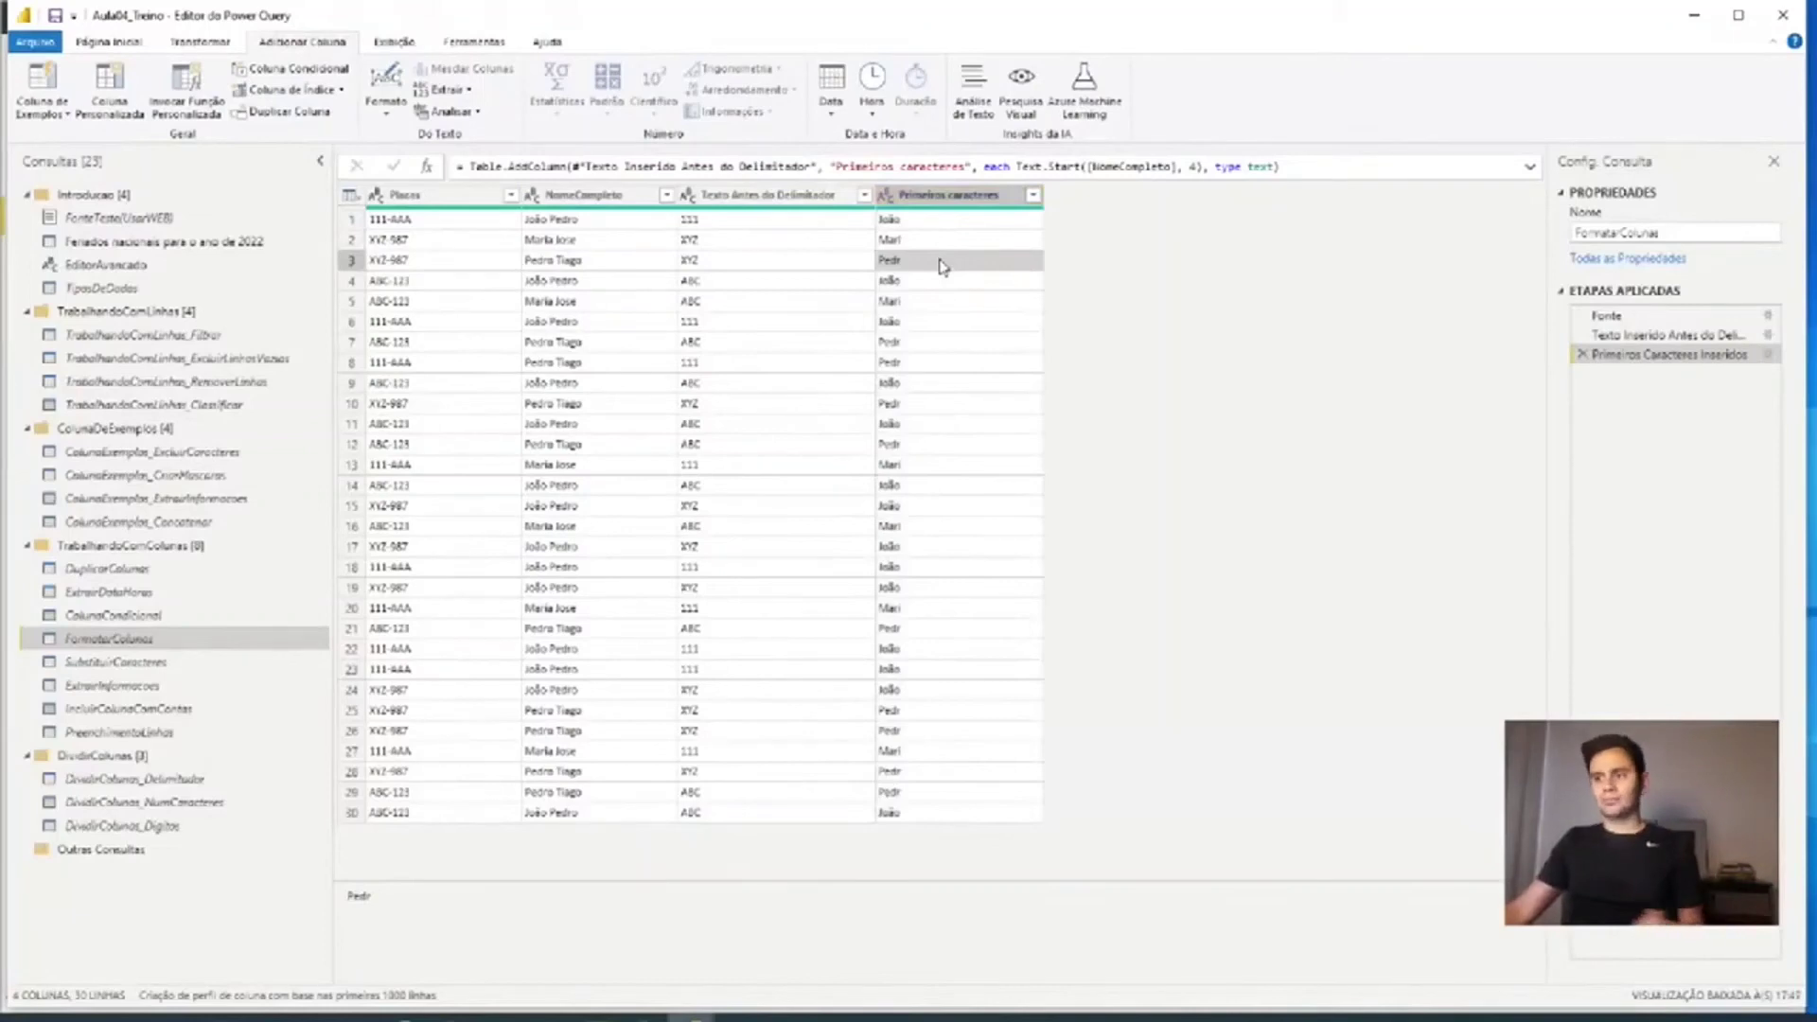
click(957, 363)
click(918, 489)
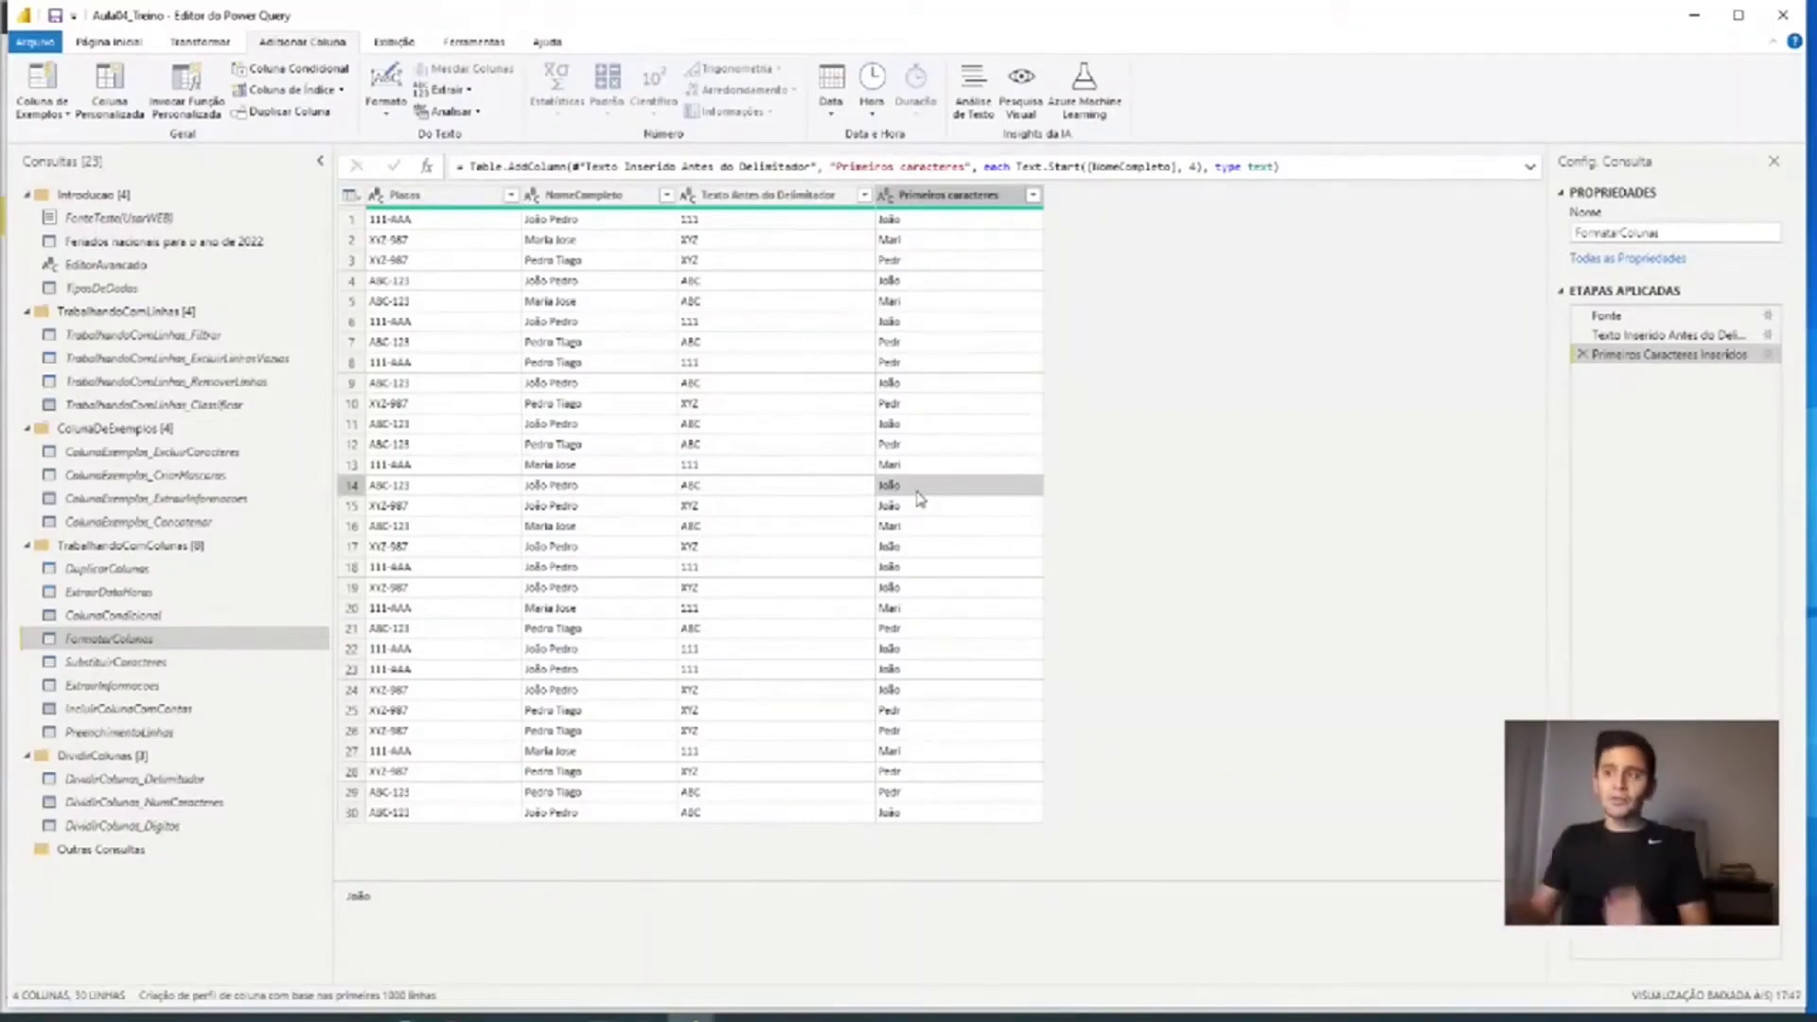
- Compare NomeCompleto with Primeiros caracteres, and add a column extracting the NomeCompleto text before the space delimiter
click(565, 223)
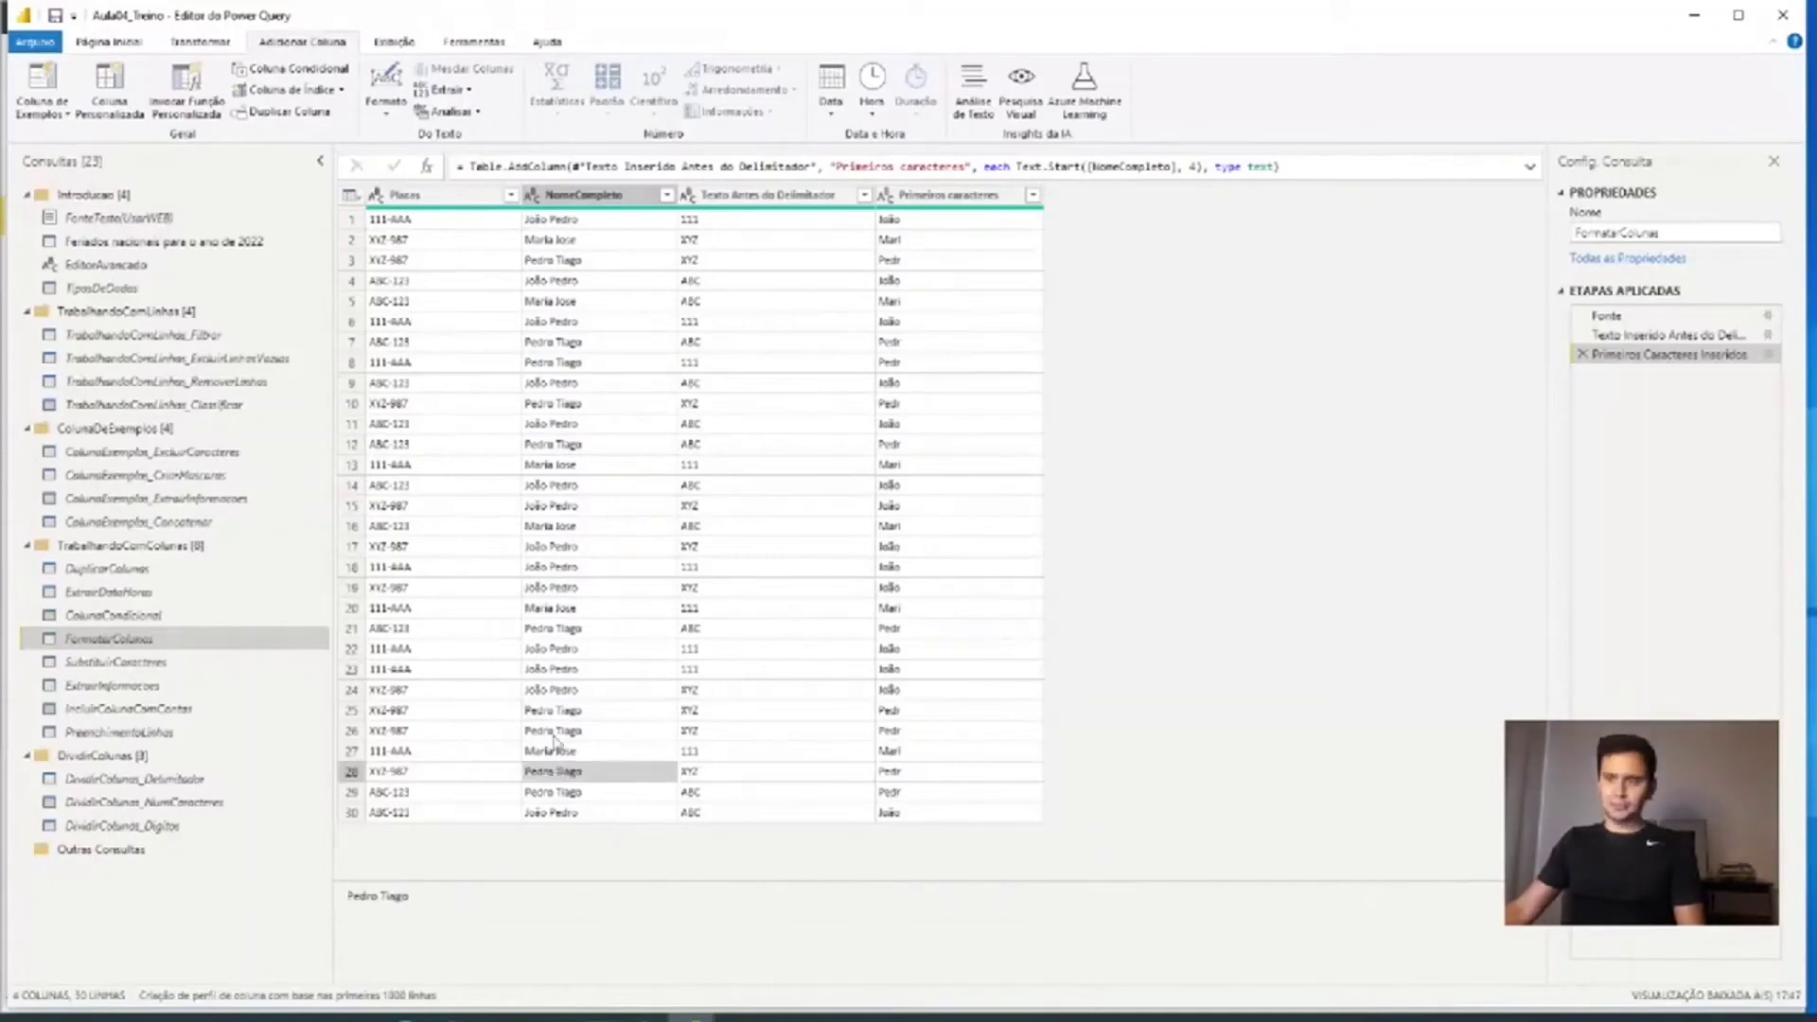
click(554, 528)
click(943, 199)
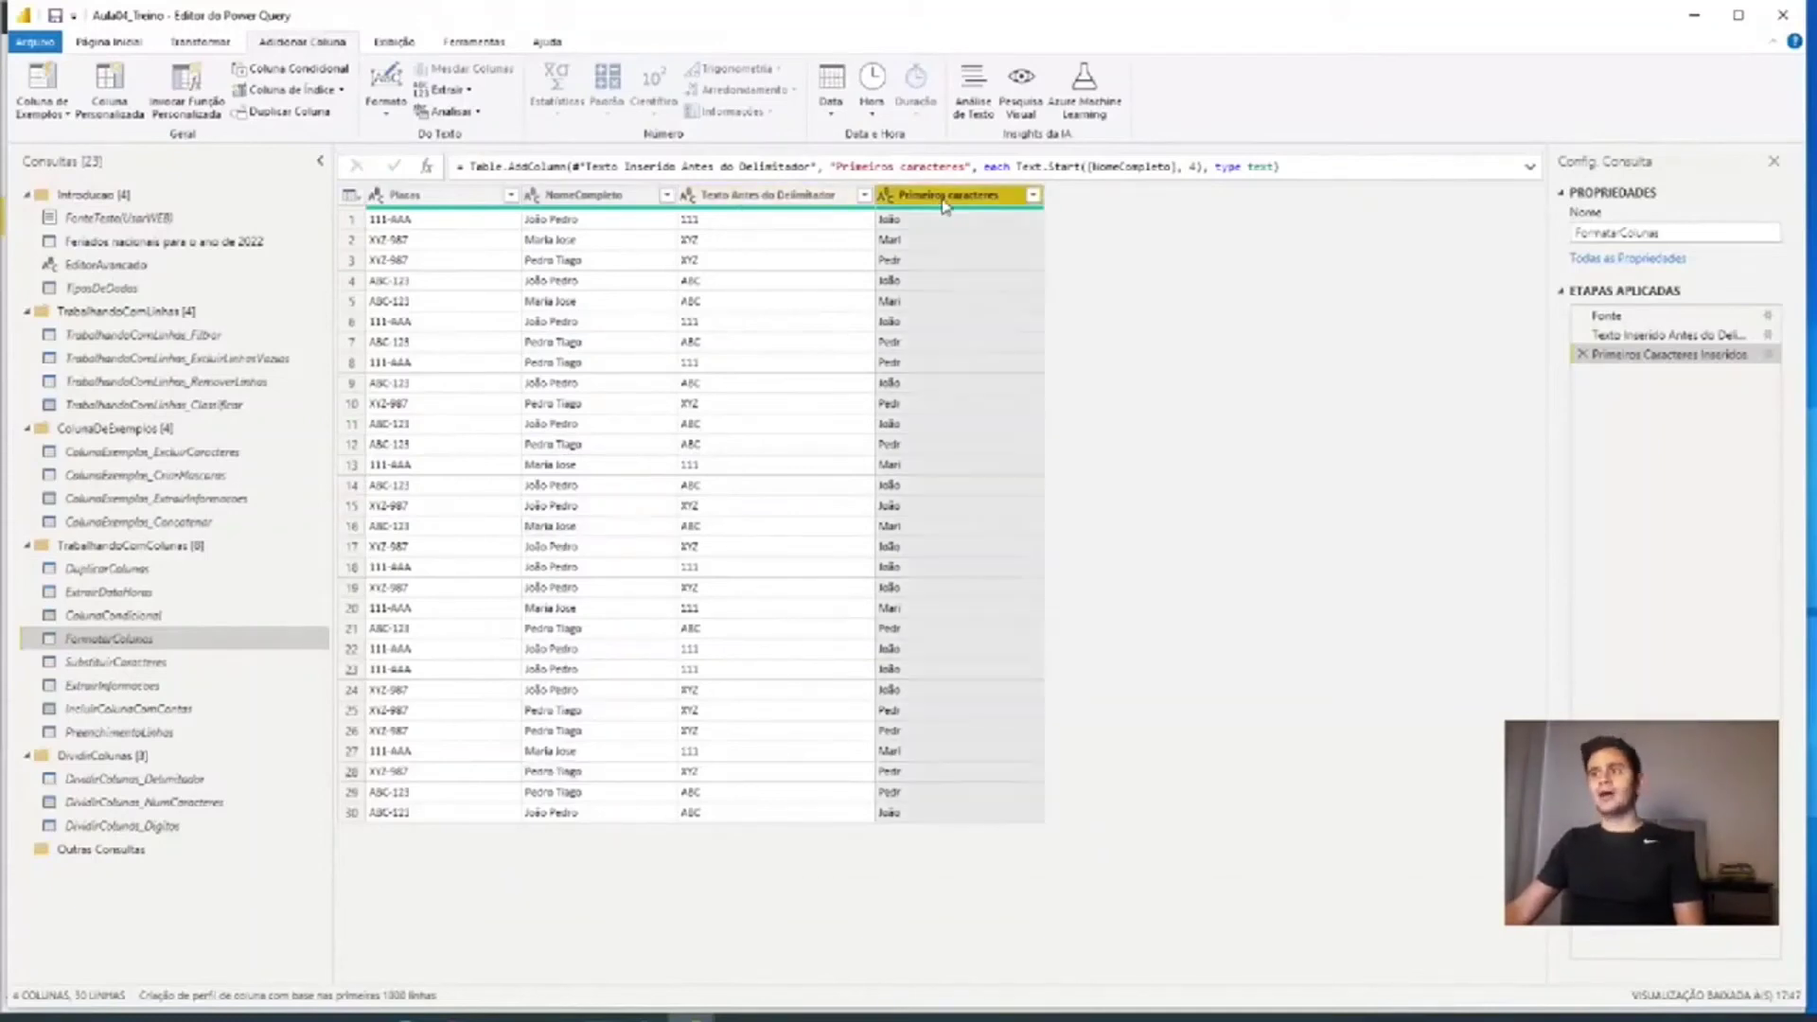
click(579, 221)
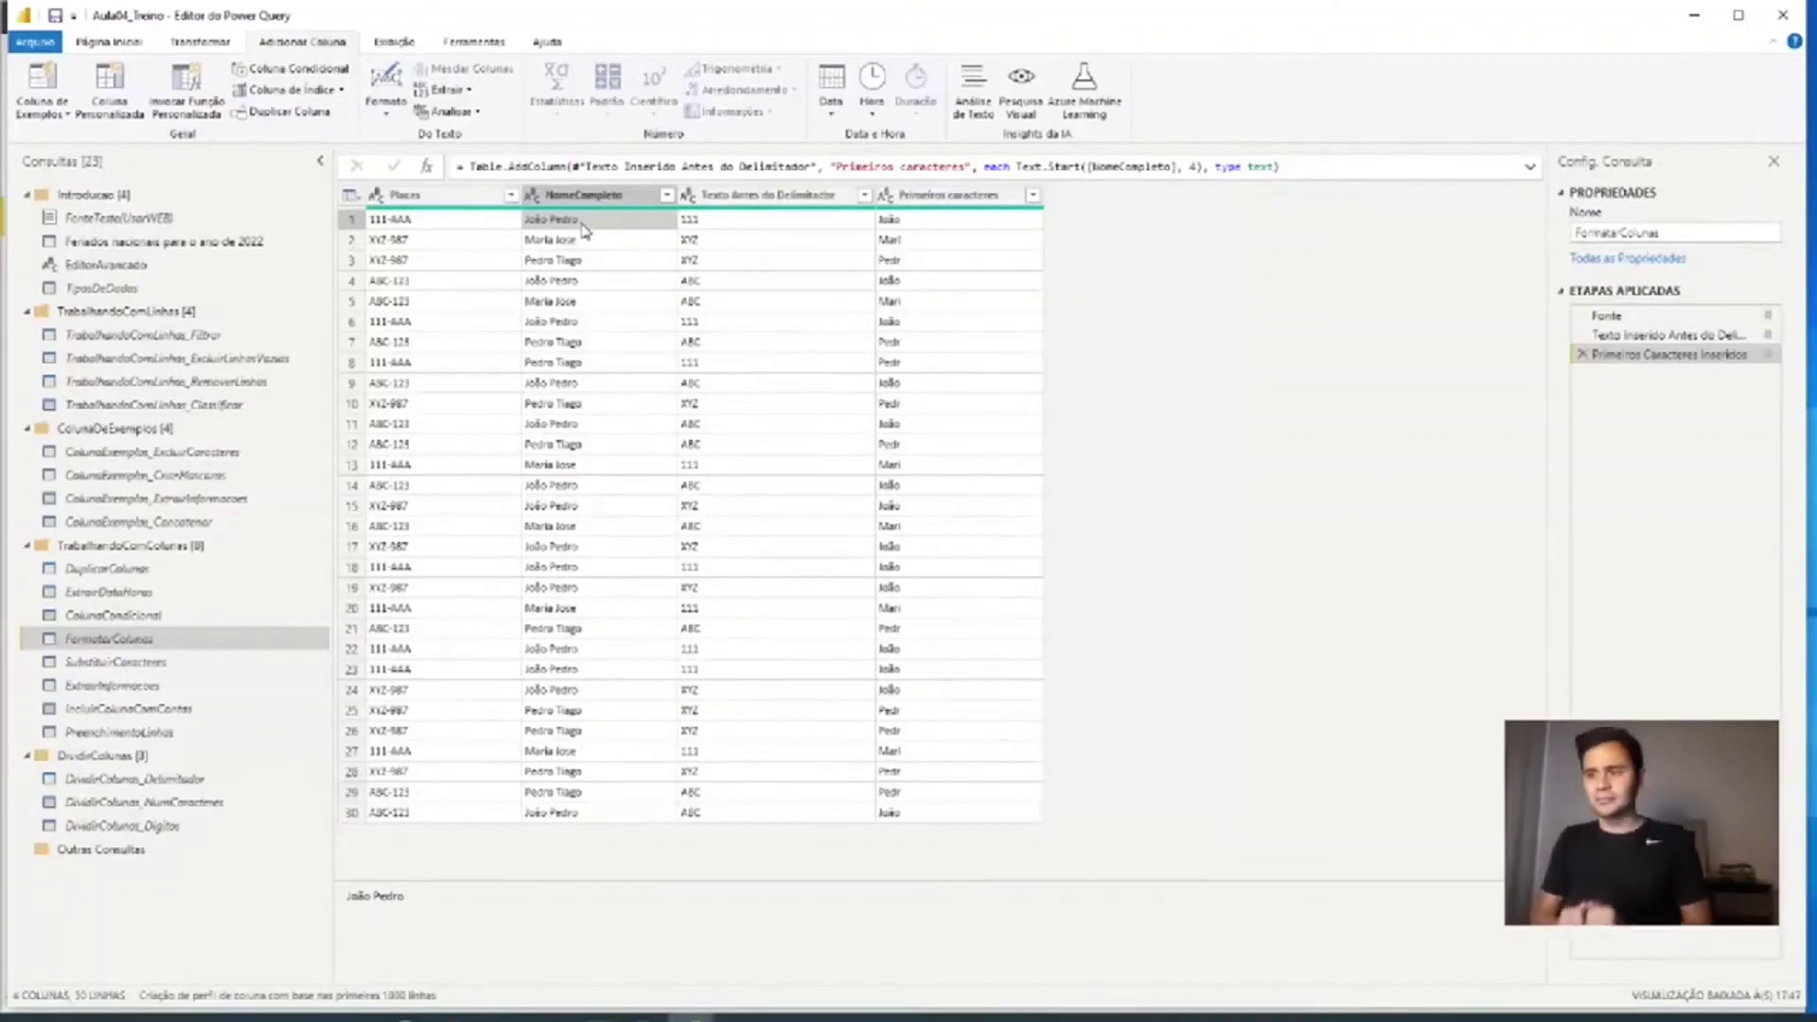
click(1003, 195)
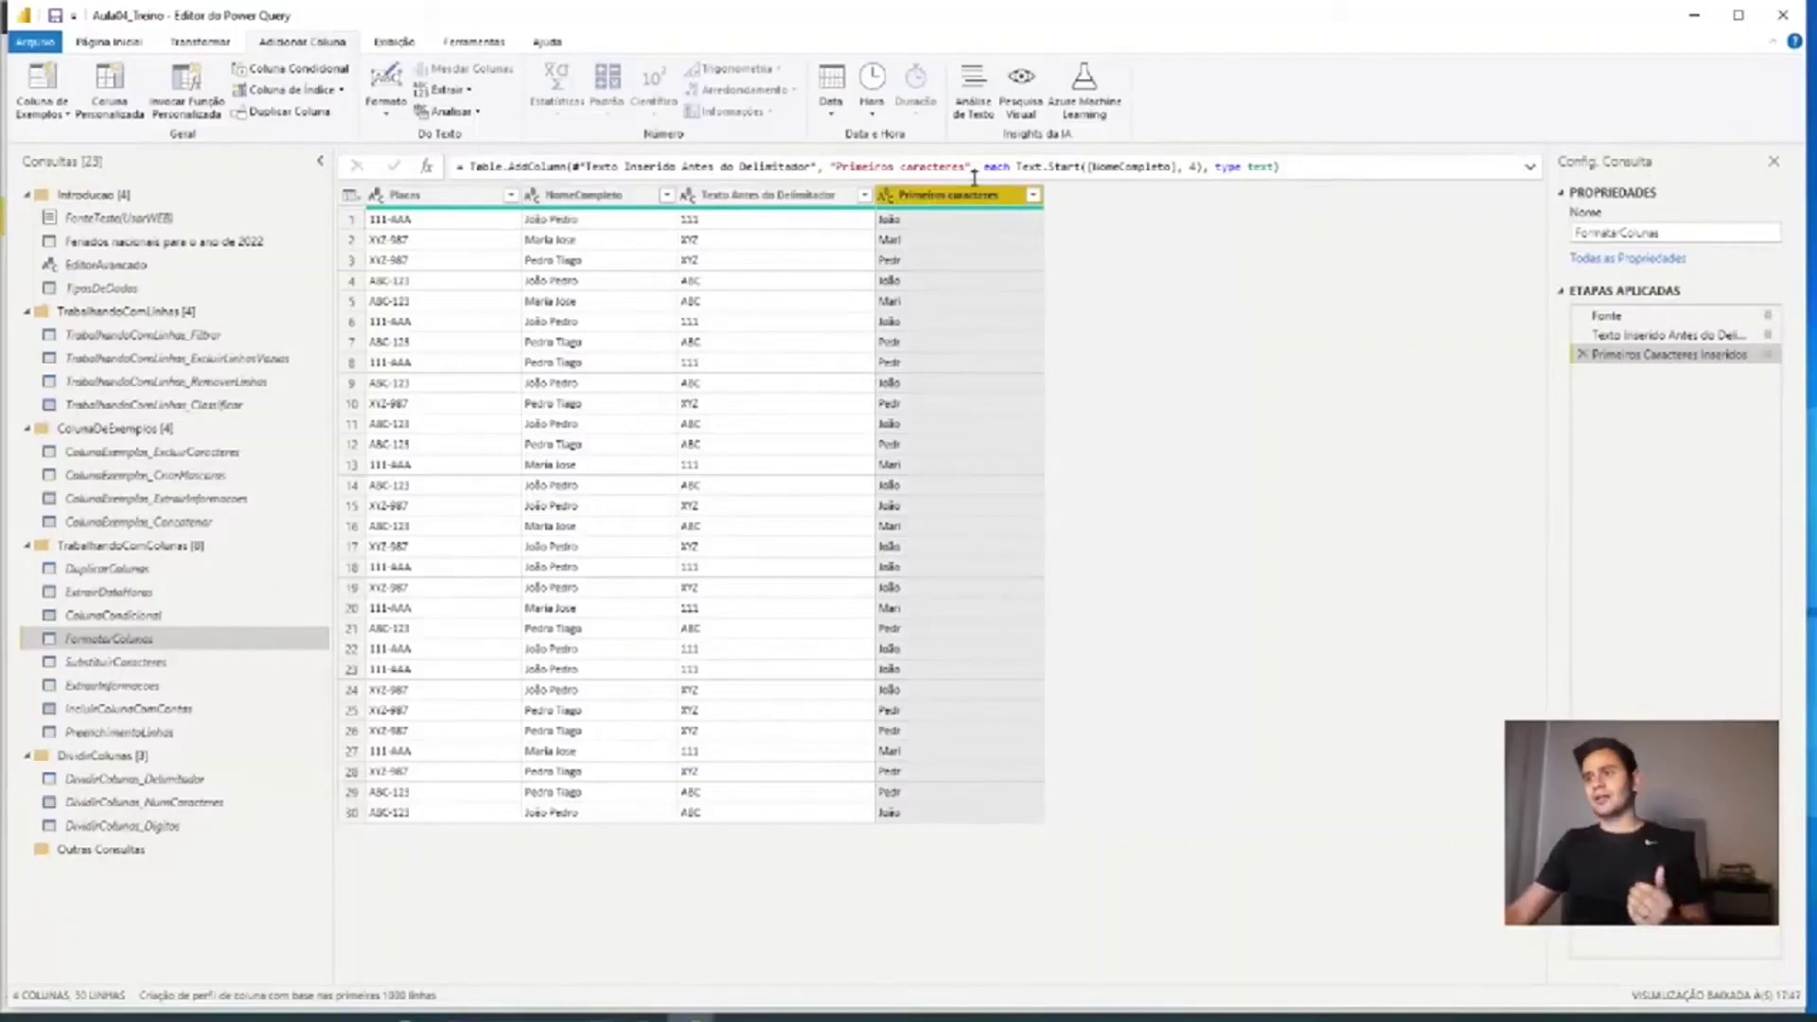
click(580, 199)
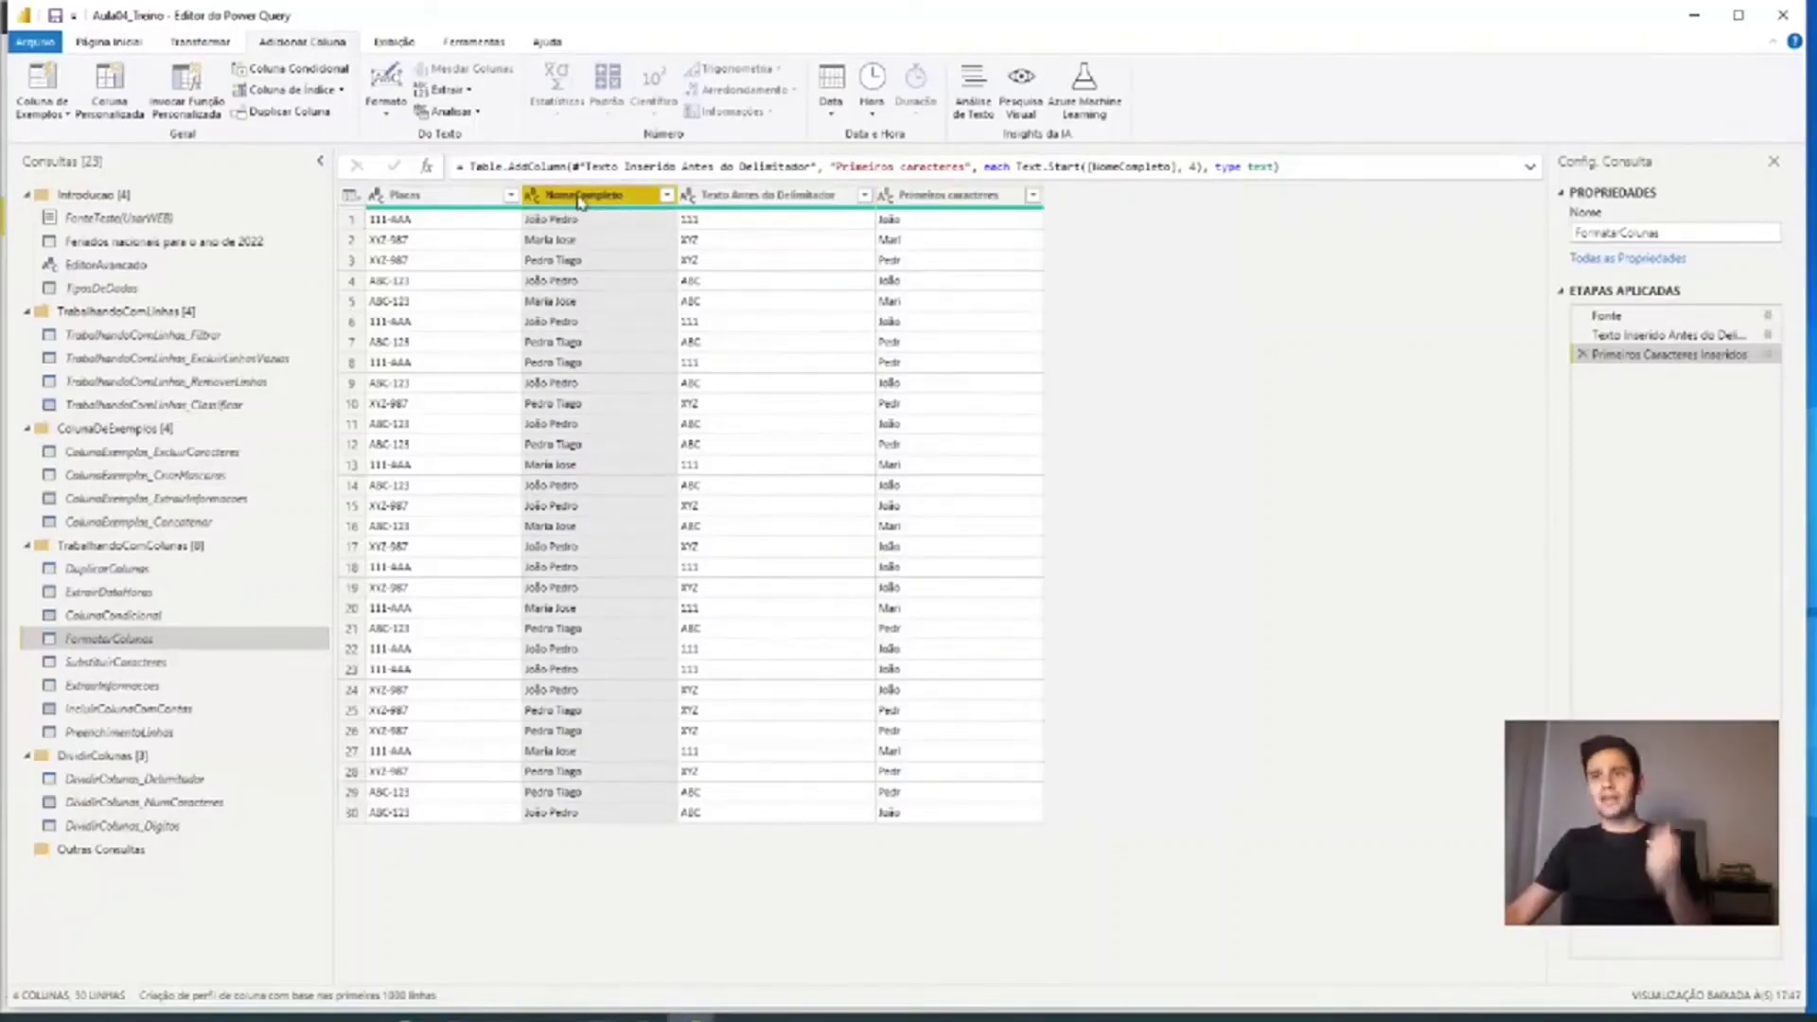
click(447, 90)
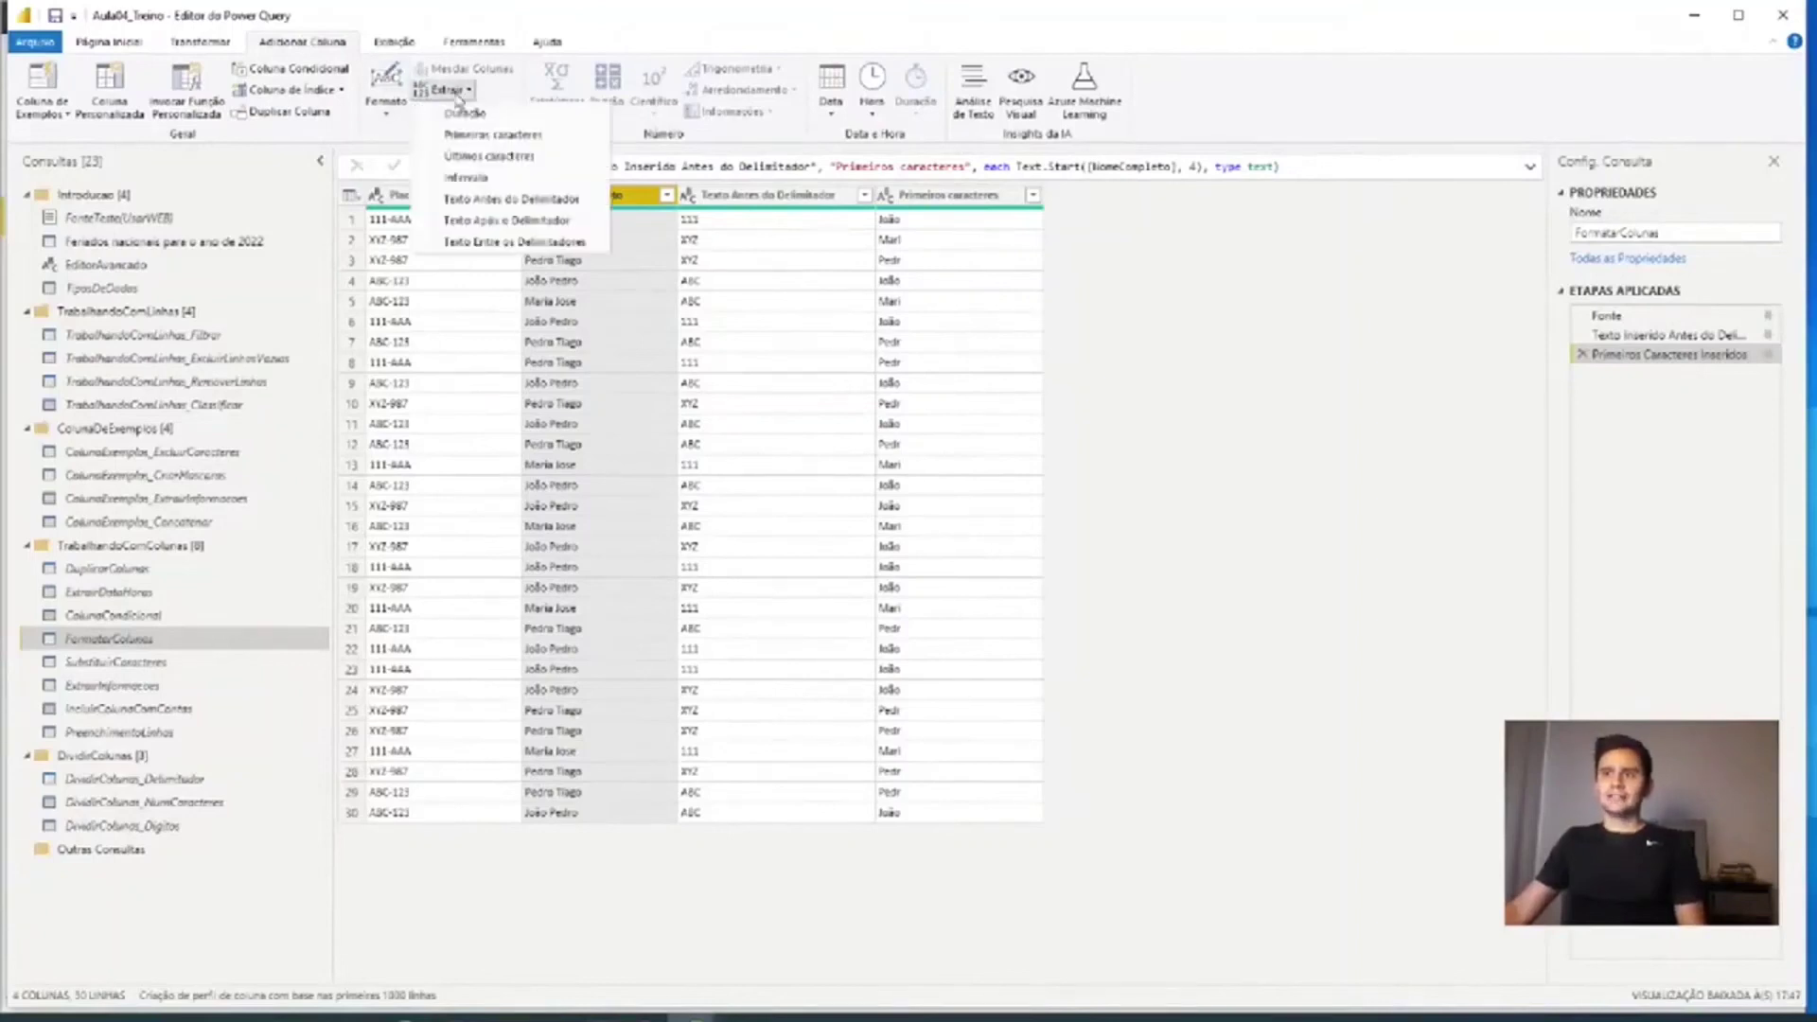
click(492, 200)
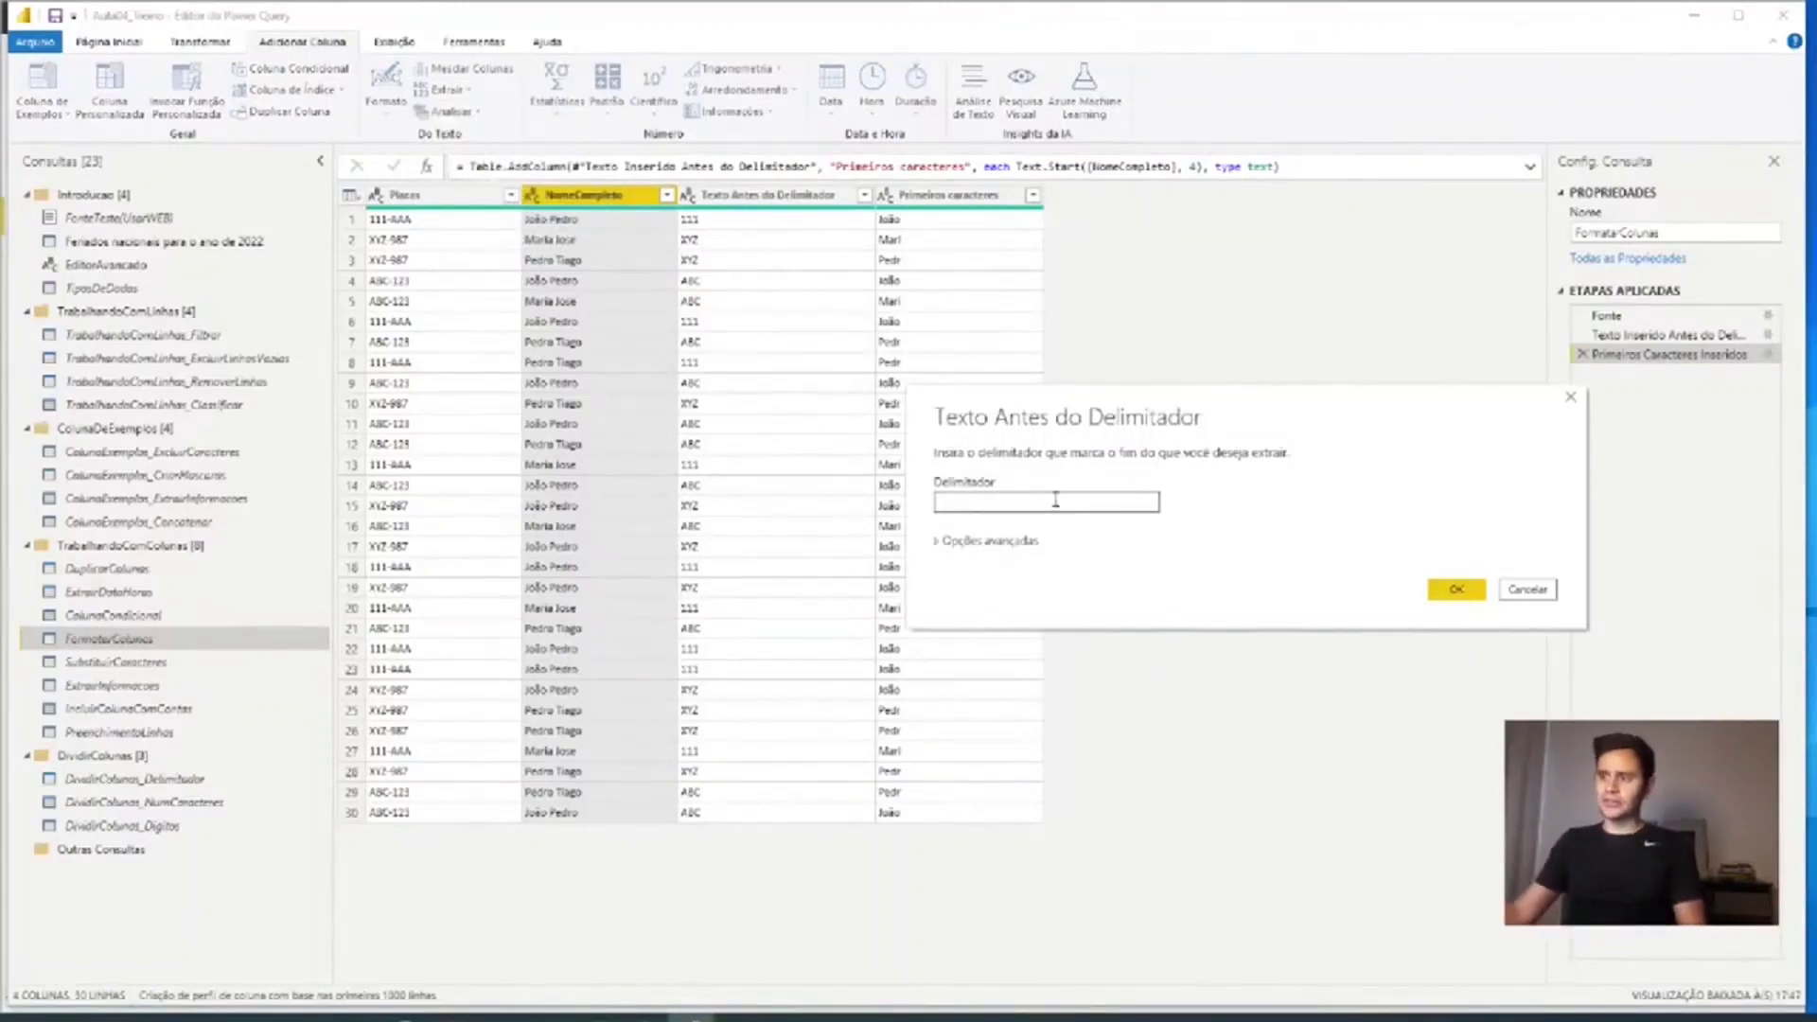
click(1456, 589)
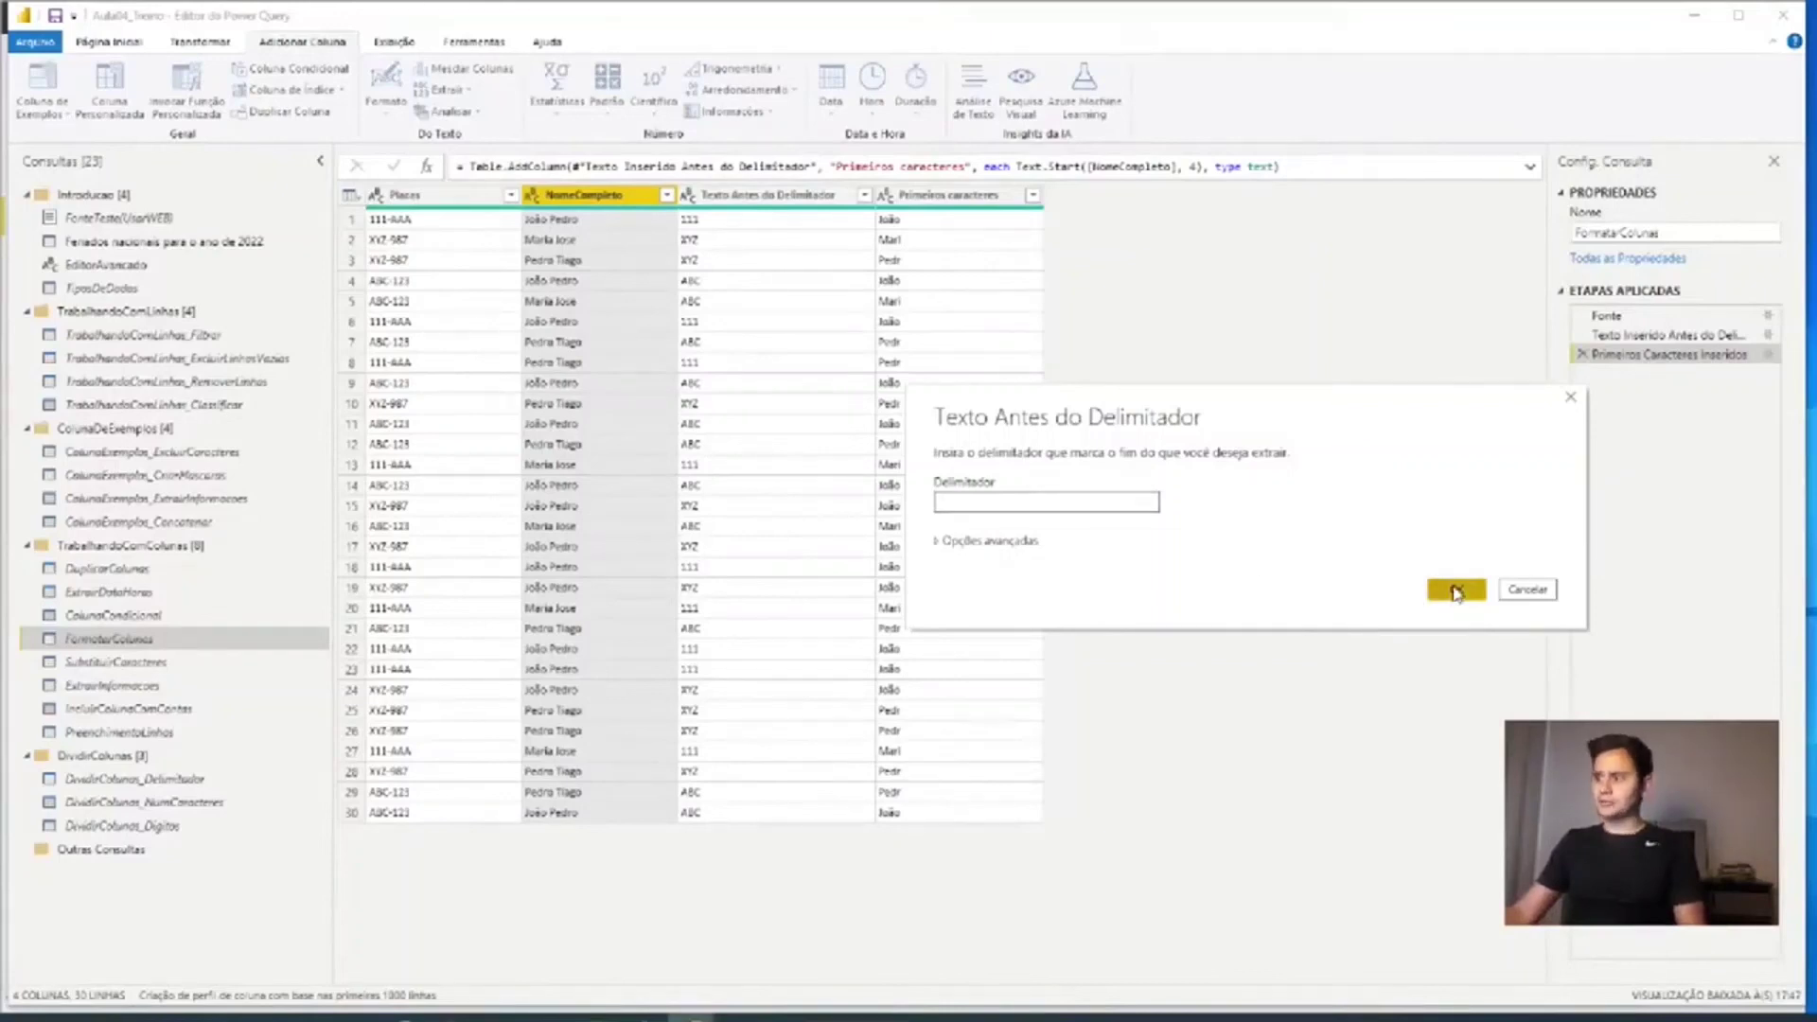
- Examine the Texto Antes do Delimitador.1 values from row 1 to row 20 in the cell preview, and compare them with Primeiros caracteres
click(1127, 227)
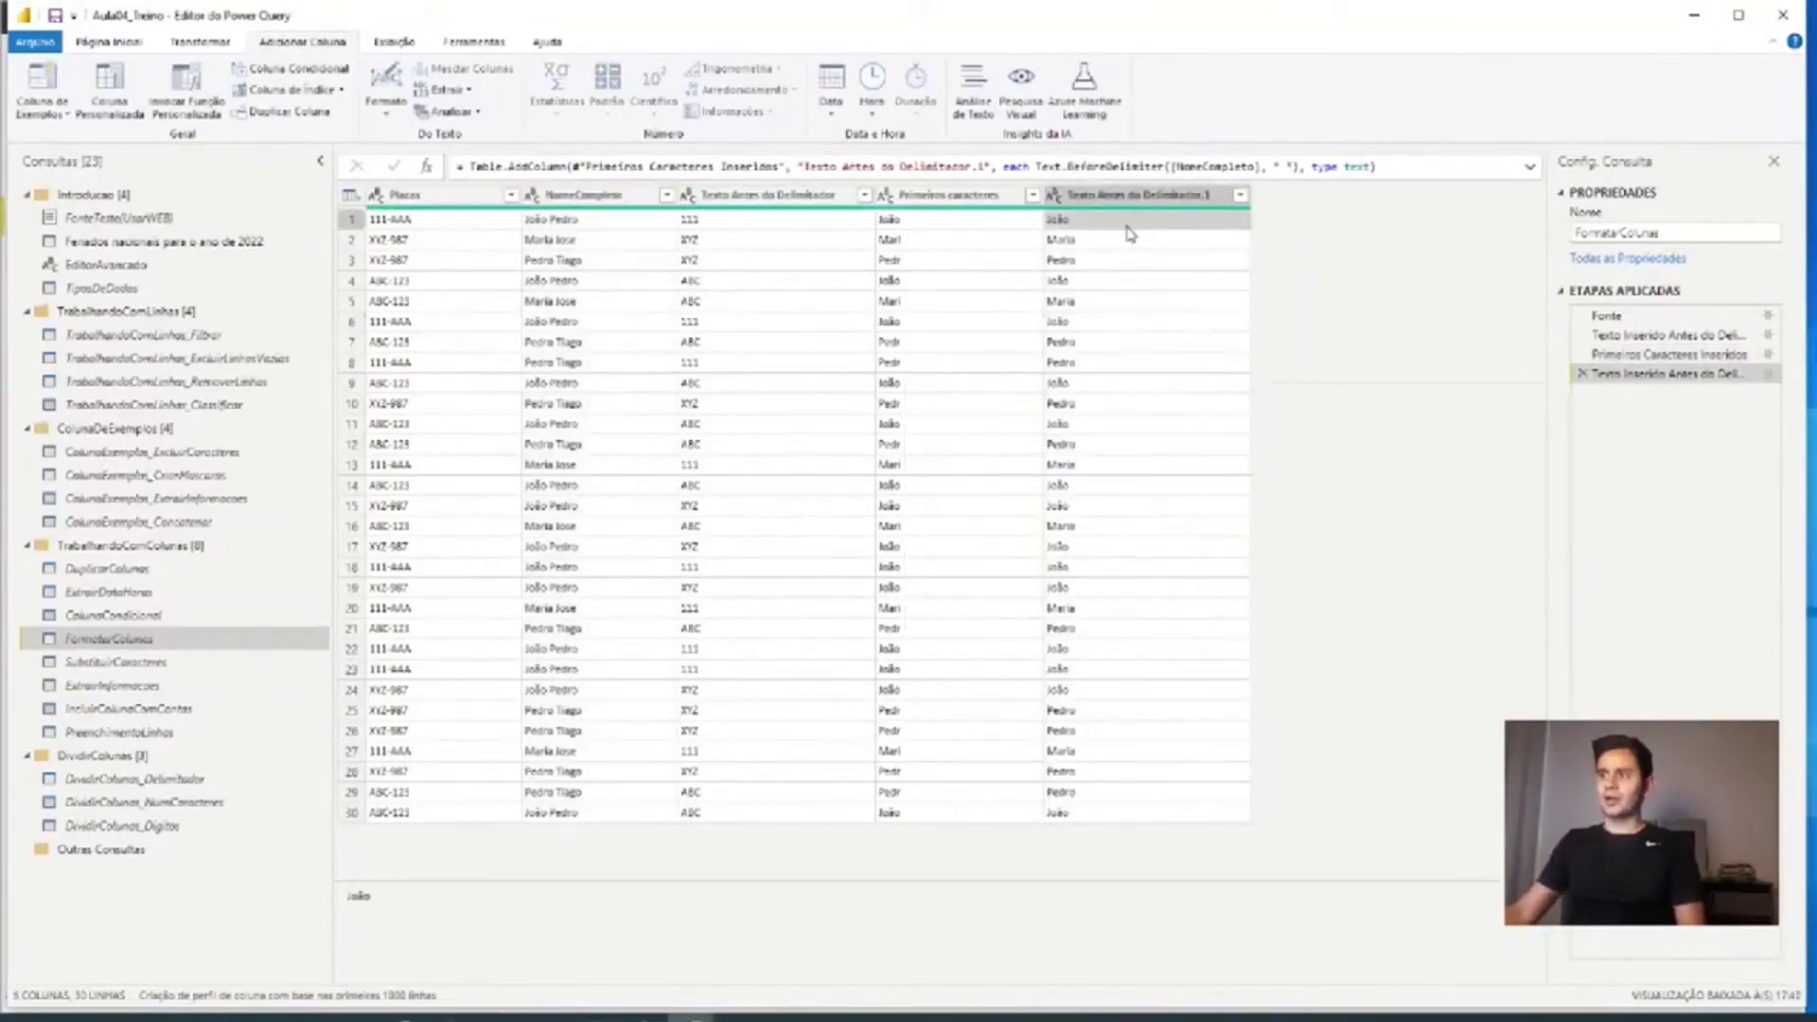
key(Down)
key(Down)
key(Down)
key(Down)
key(Down)
key(Down)
key(Down)
key(Down)
key(Down)
key(Down)
key(Down)
key(Down)
key(Down)
key(Down)
key(Down)
key(Down)
key(Down)
key(Down)
key(Down)
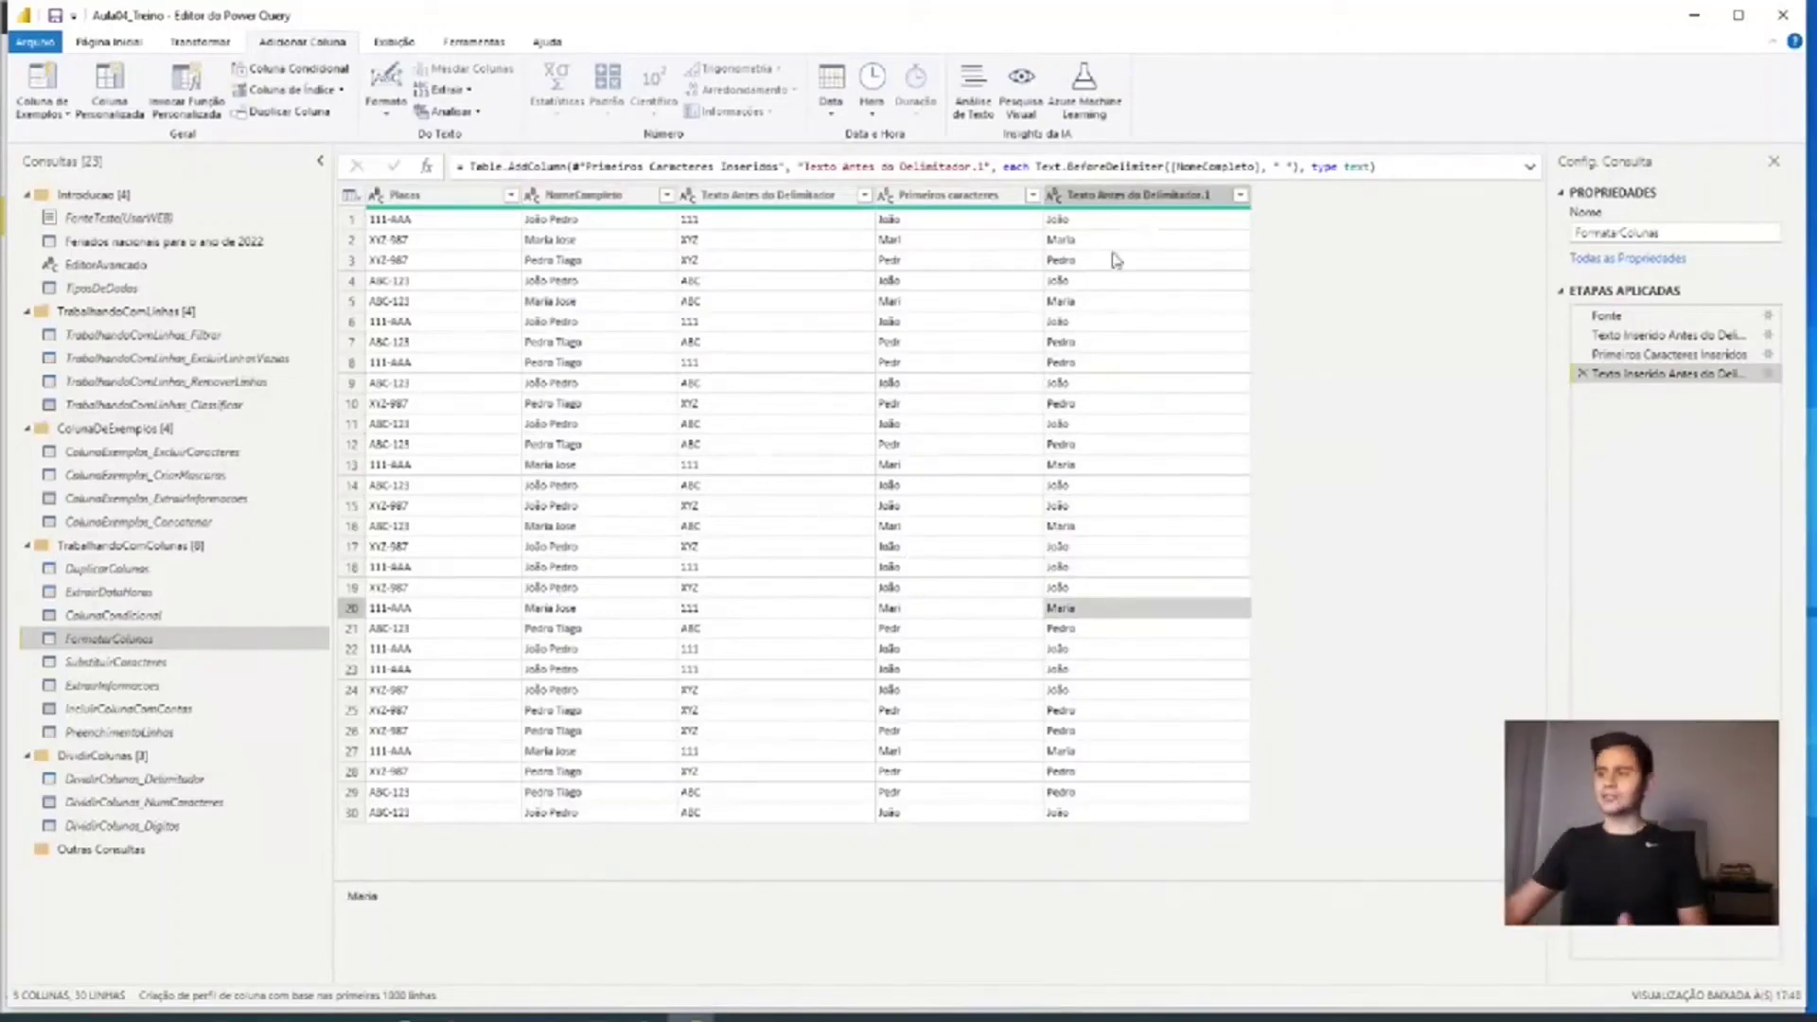
drag(452, 901, 281, 913)
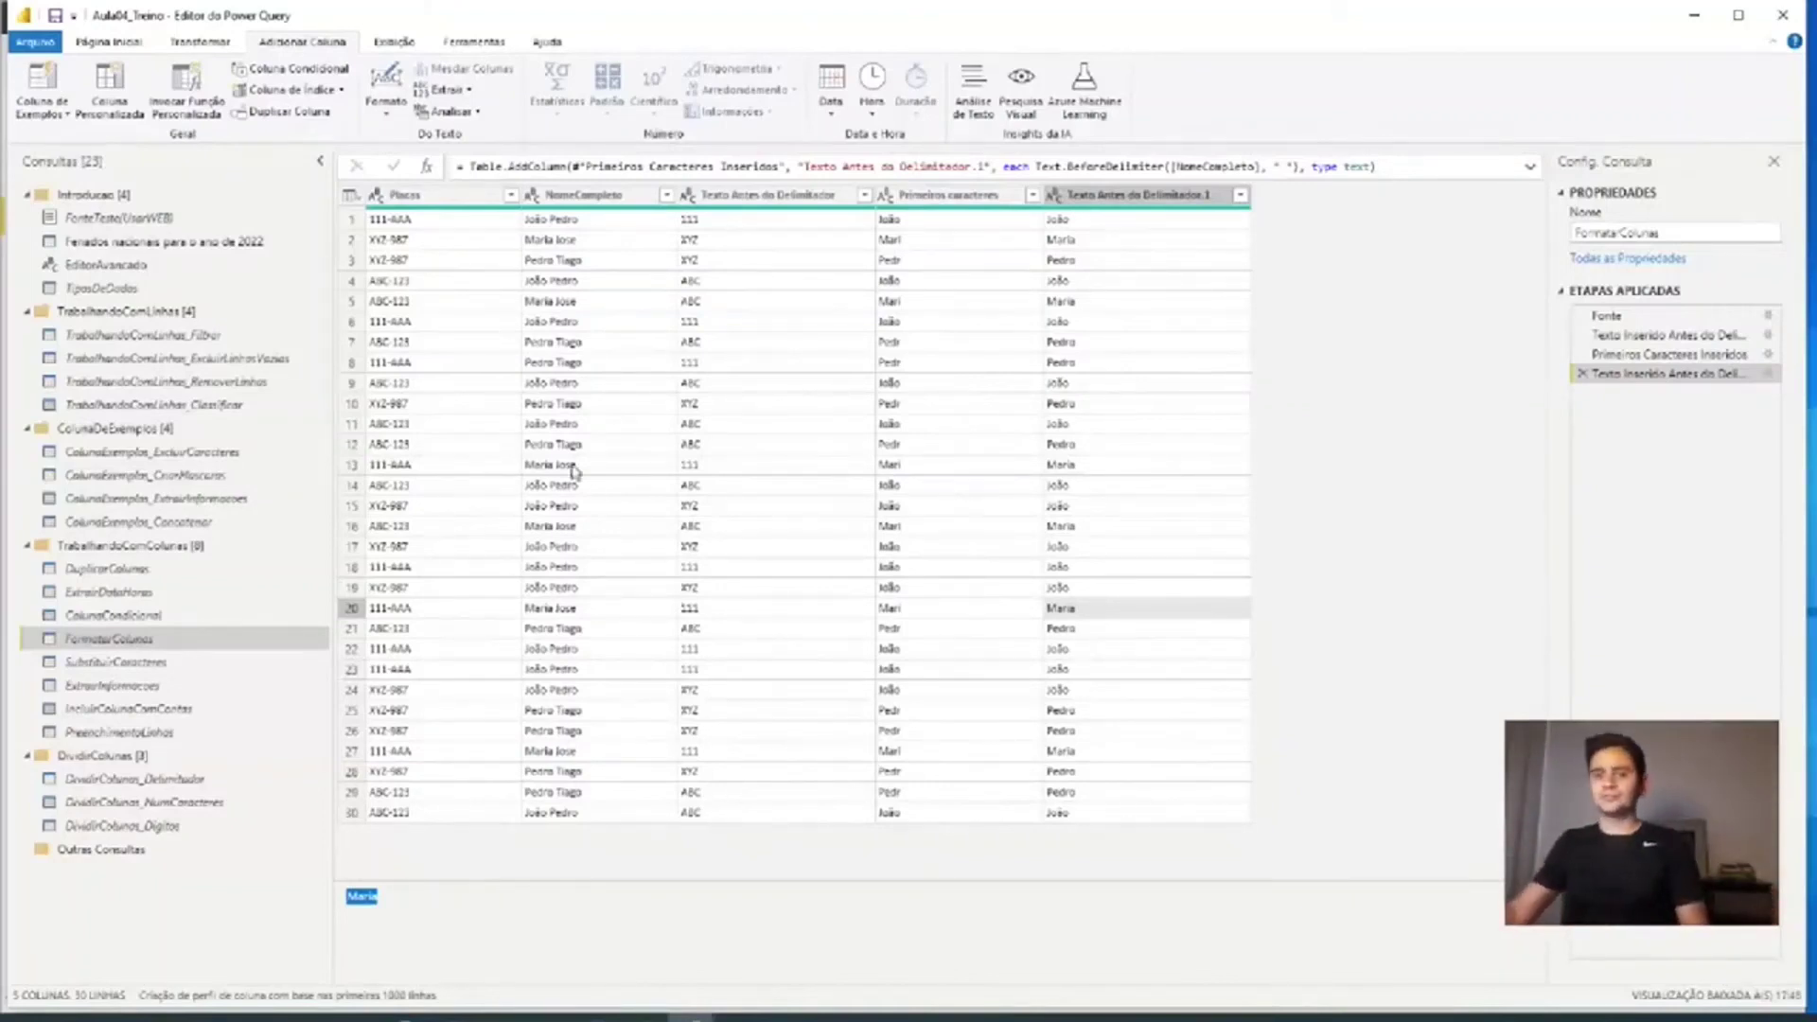
click(926, 465)
click(924, 384)
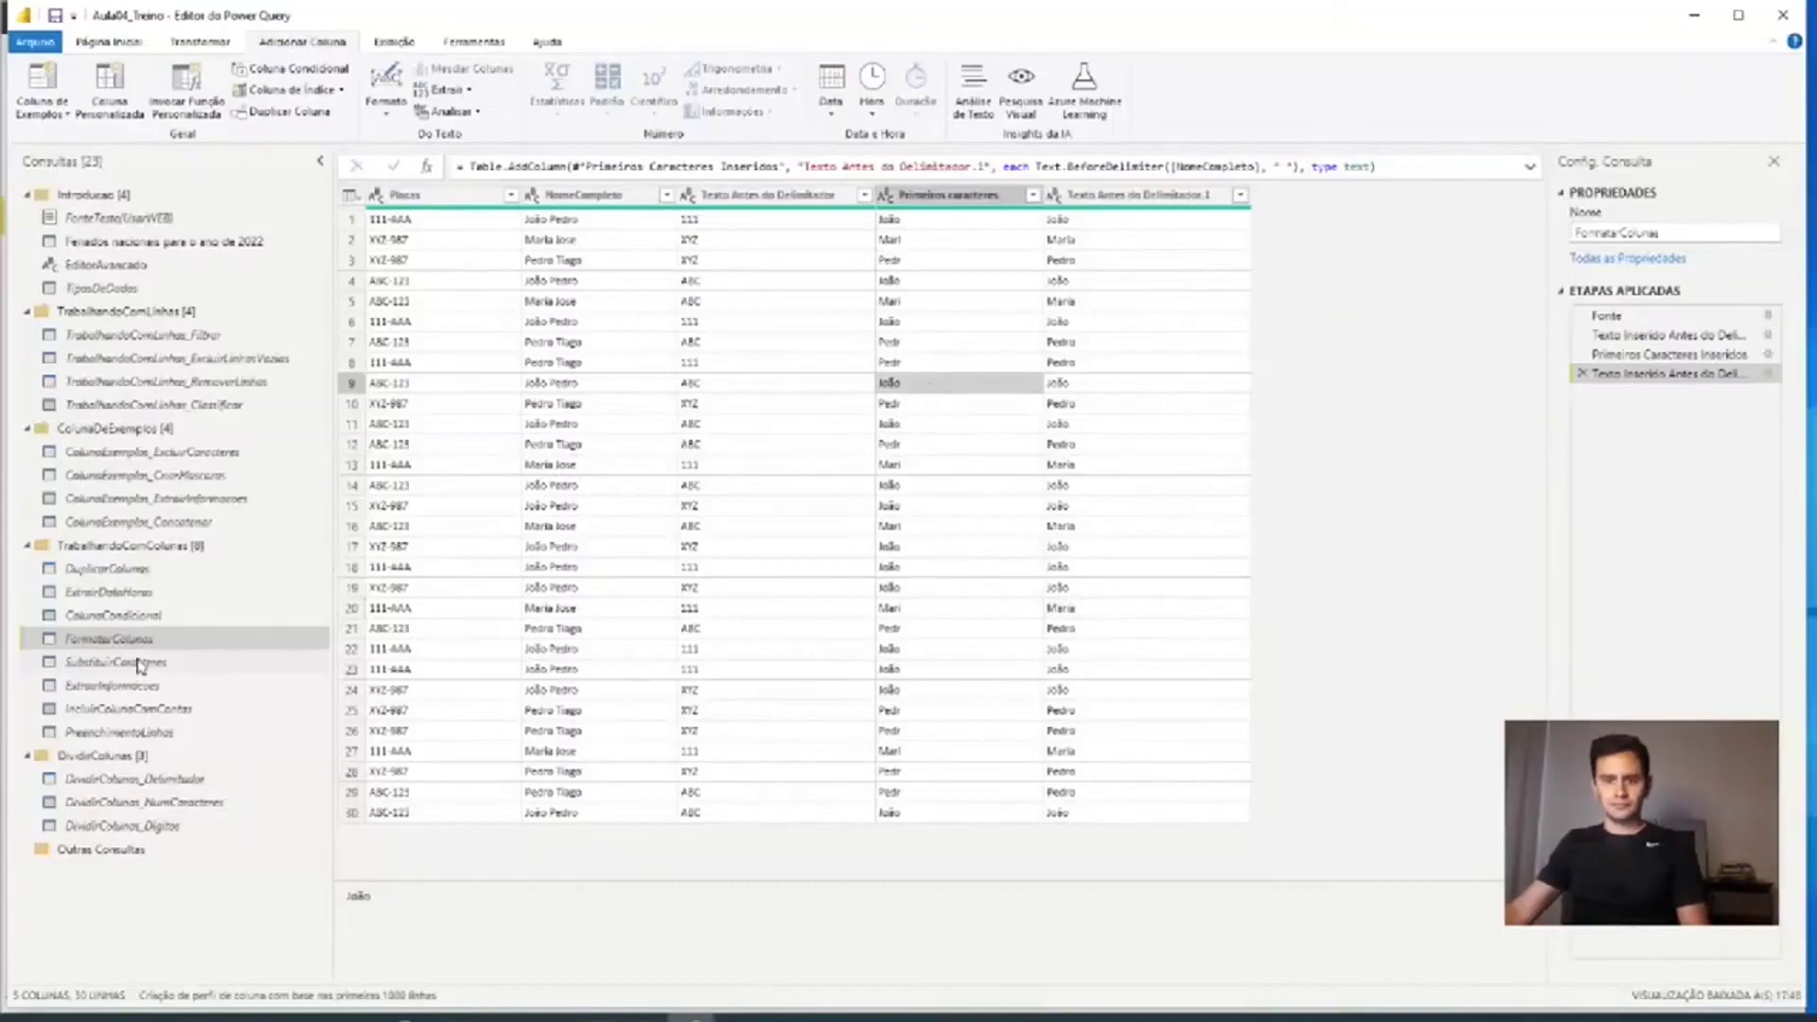